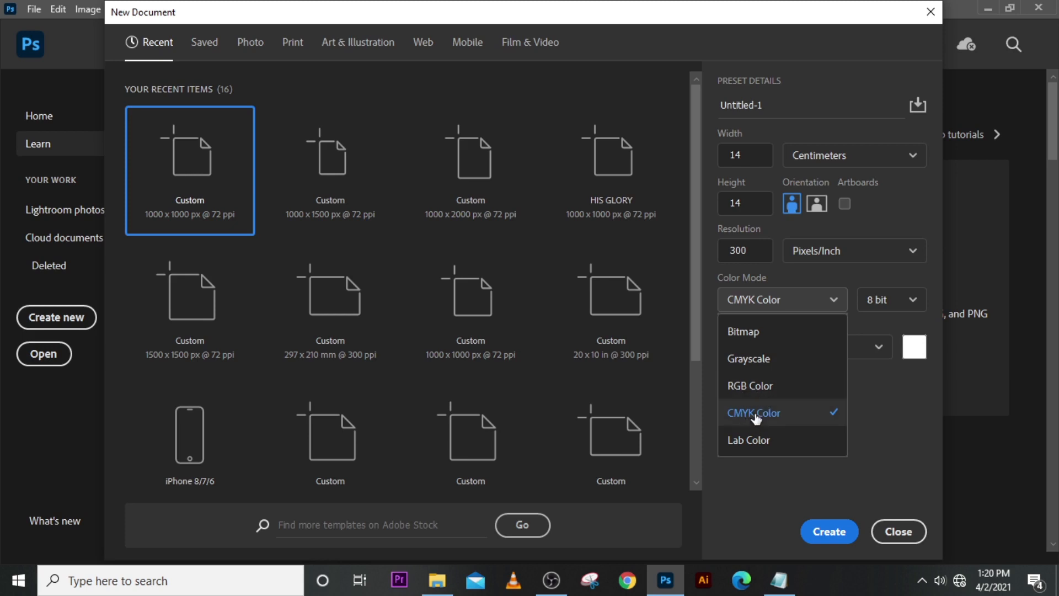
Step: Create a 14 × 14 cm document at 300 pixels/inch in 8-bit CMYK Color with a white background
left_click(754, 415)
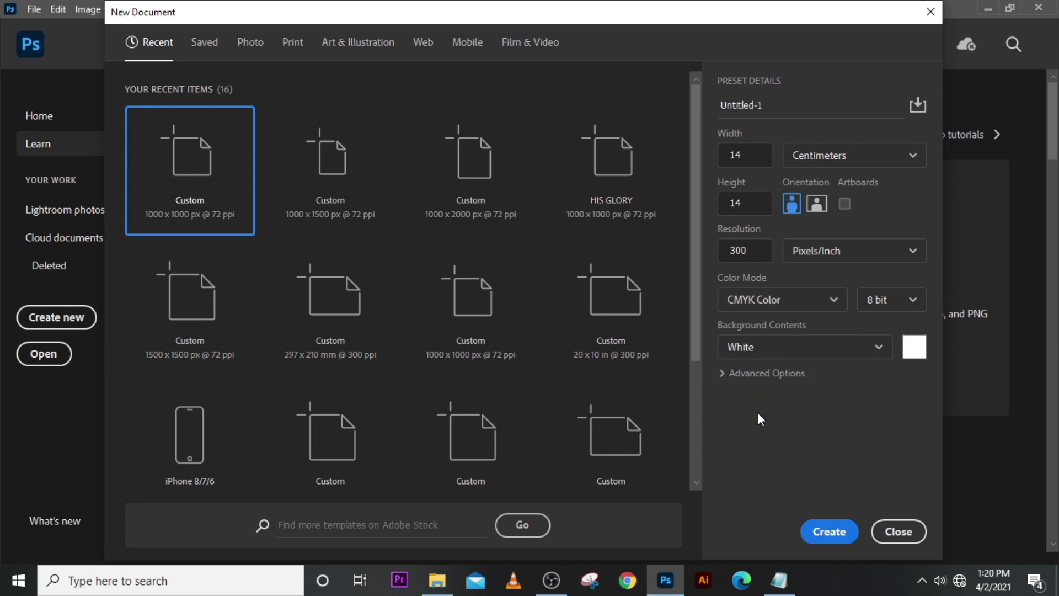
left_click(835, 533)
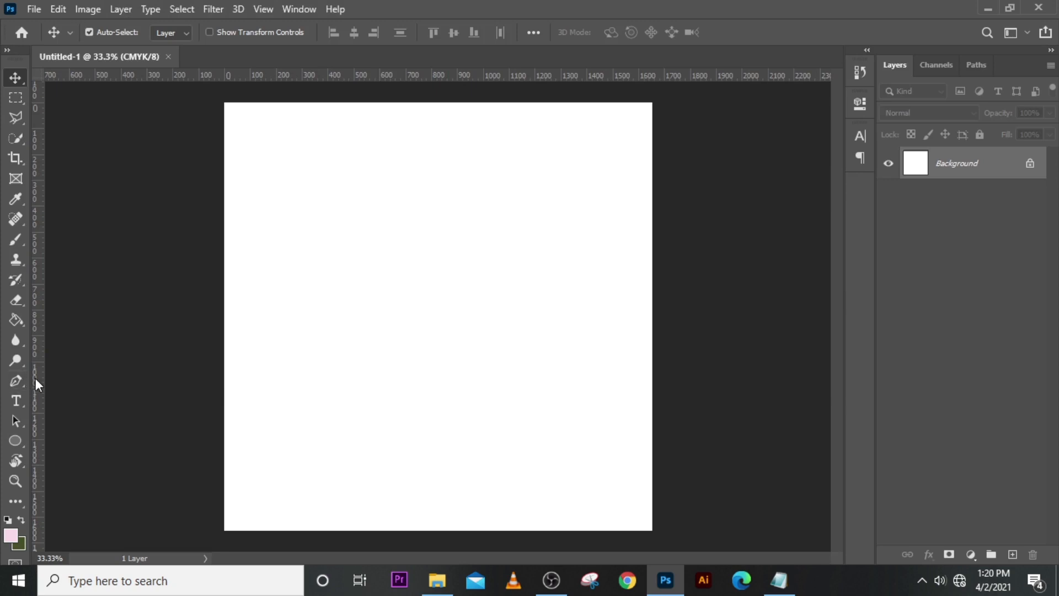
Step: Place vertical guides along the canvas's left edge, right edge and horizontal centre
left_click_drag(35, 379, 223, 339)
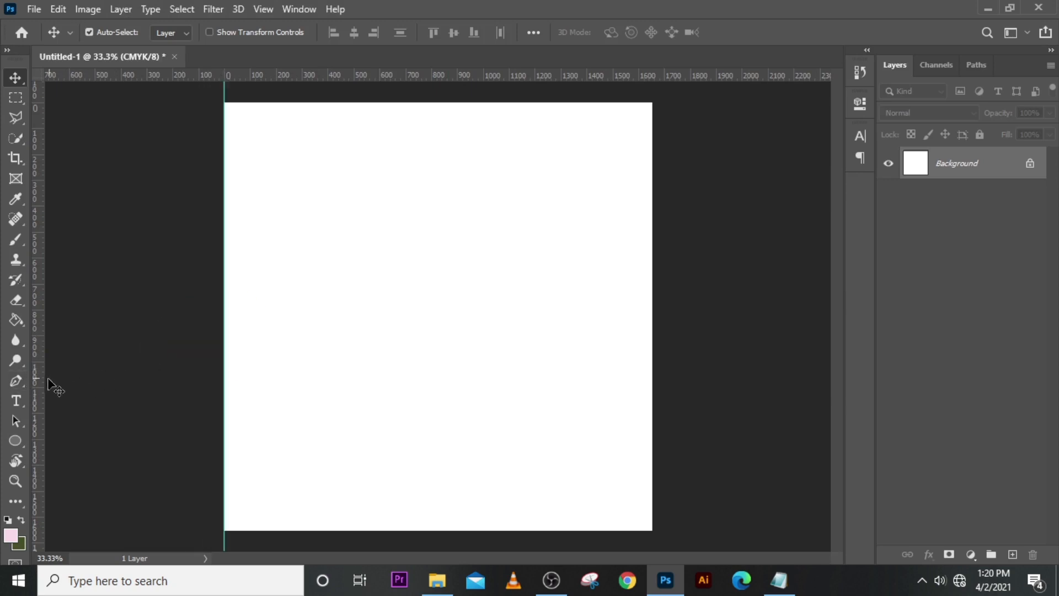
left_click_drag(35, 388, 652, 308)
left_click_drag(41, 351, 436, 315)
Step: Place horizontal guides along the canvas's top edge, vertical centre and bottom edge, then toggle the rulers off and on
left_click_drag(446, 82, 455, 101)
left_click_drag(457, 284, 453, 371)
left_click(626, 261)
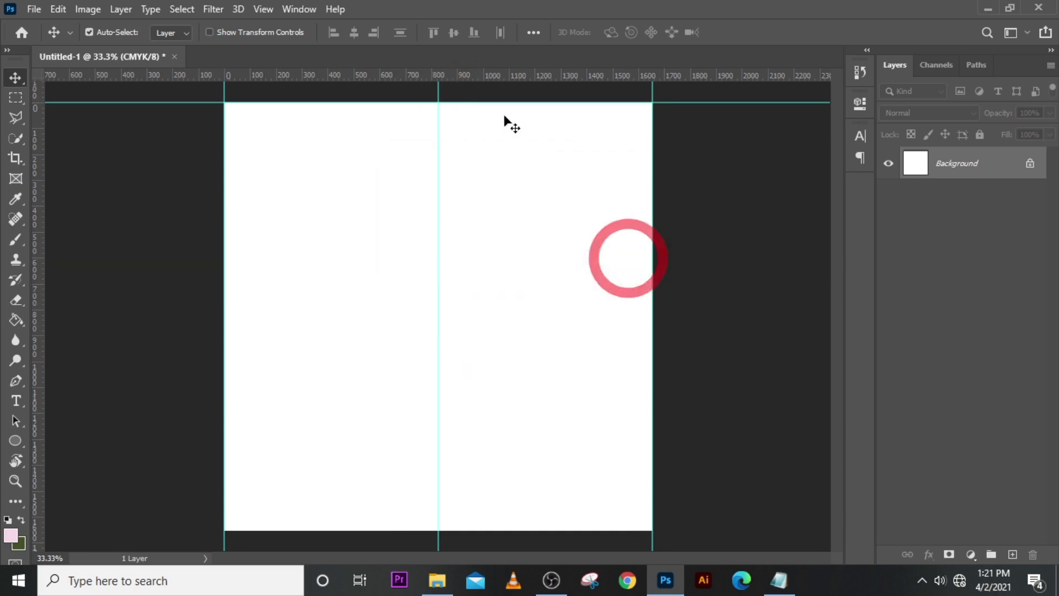
left_click_drag(464, 73, 478, 316)
left_click_drag(483, 80, 488, 530)
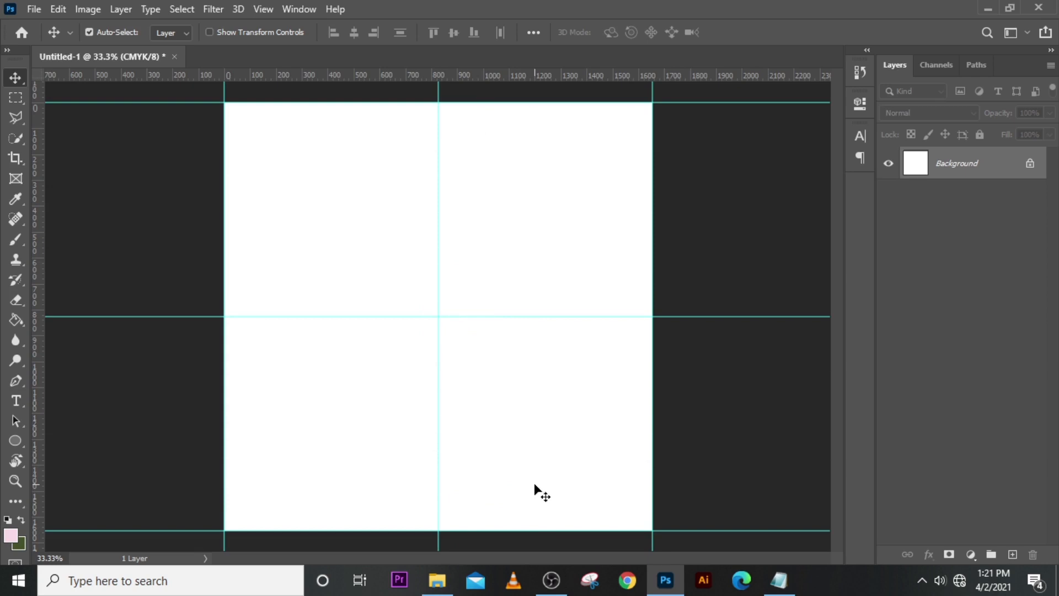
key("ctrl+r")
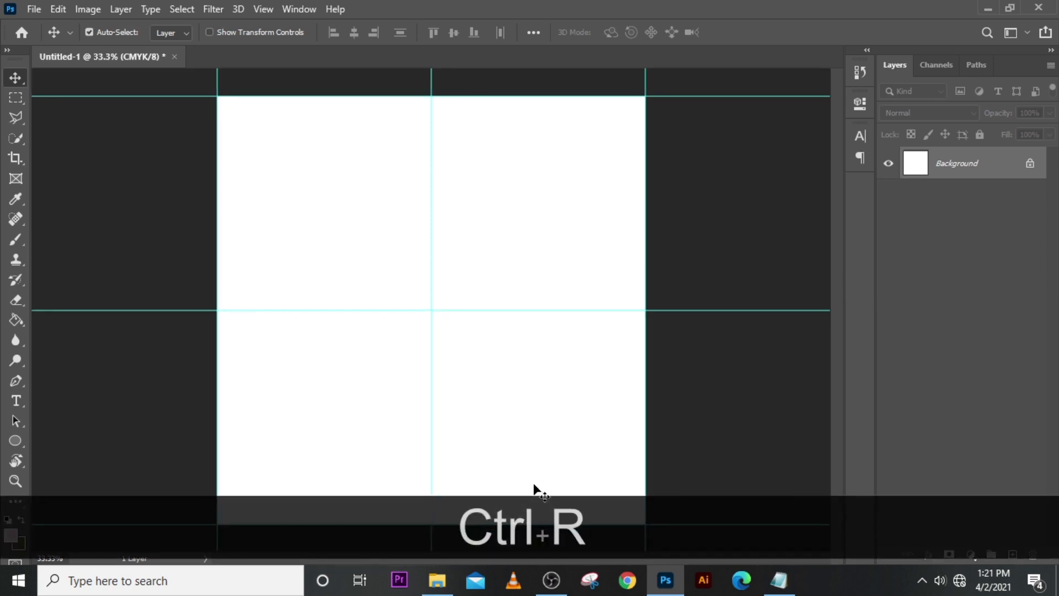
key("ctrl+r")
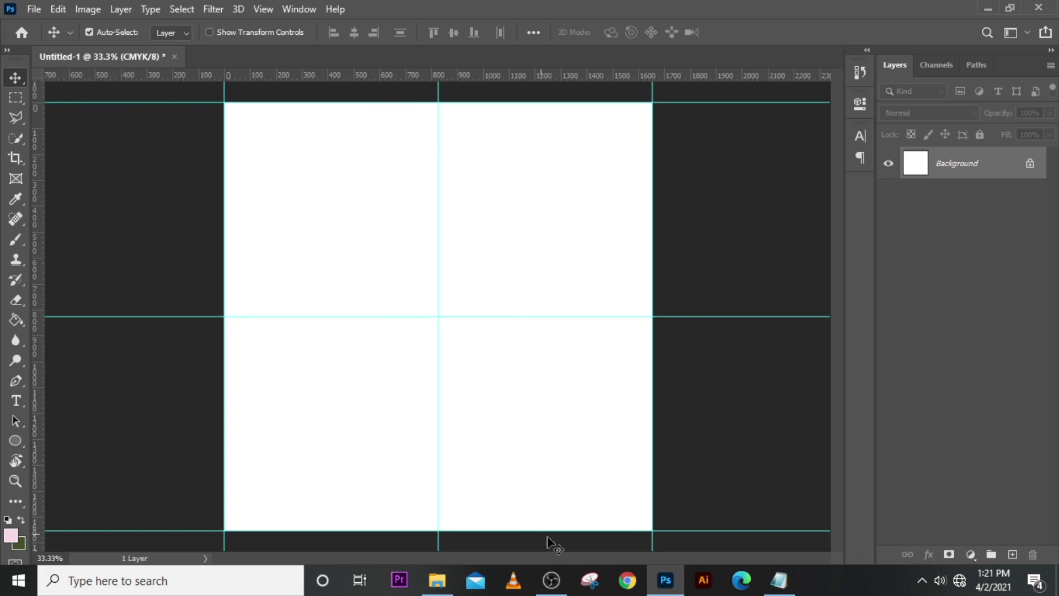
Step: Place the gold floral image 38 (2) in the canvas's upper-left corner, scaled to about 11.29% and rotated to about 132°
left_click(437, 580)
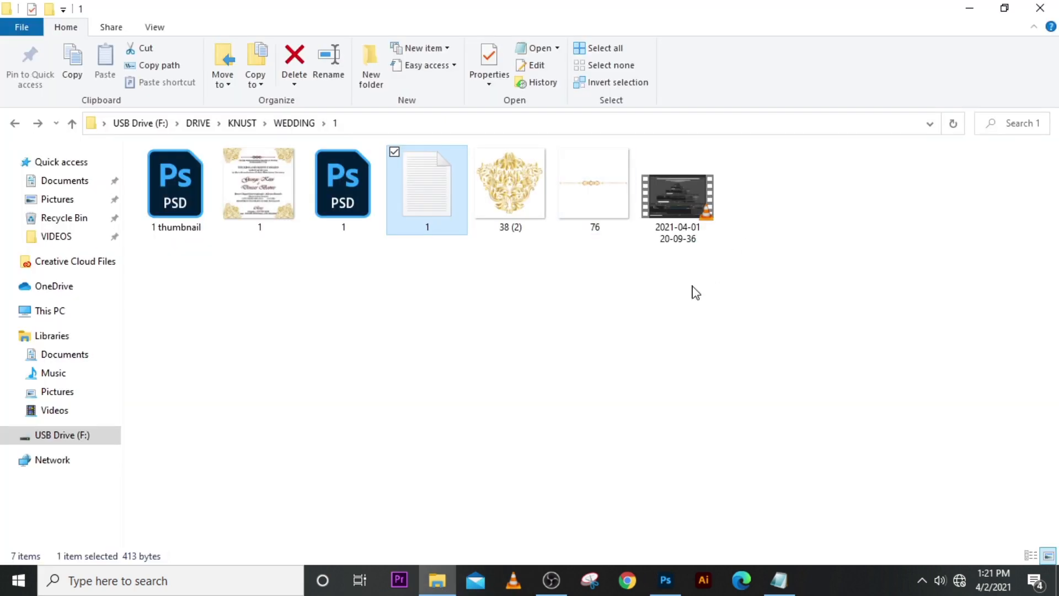
left_click_drag(507, 218, 487, 366)
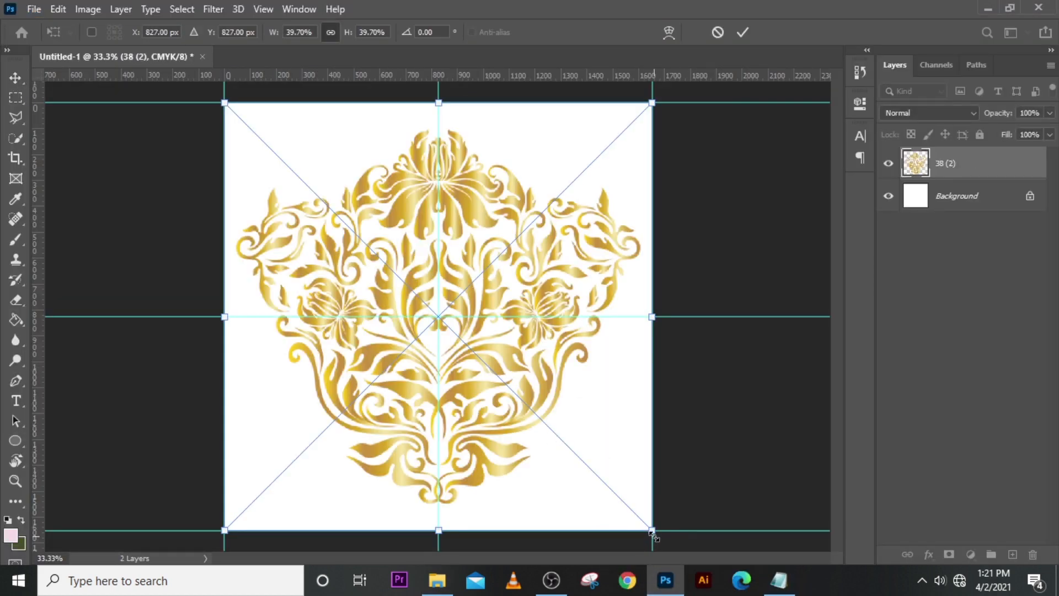
left_click_drag(653, 534, 546, 339)
left_click_drag(586, 241, 409, 454)
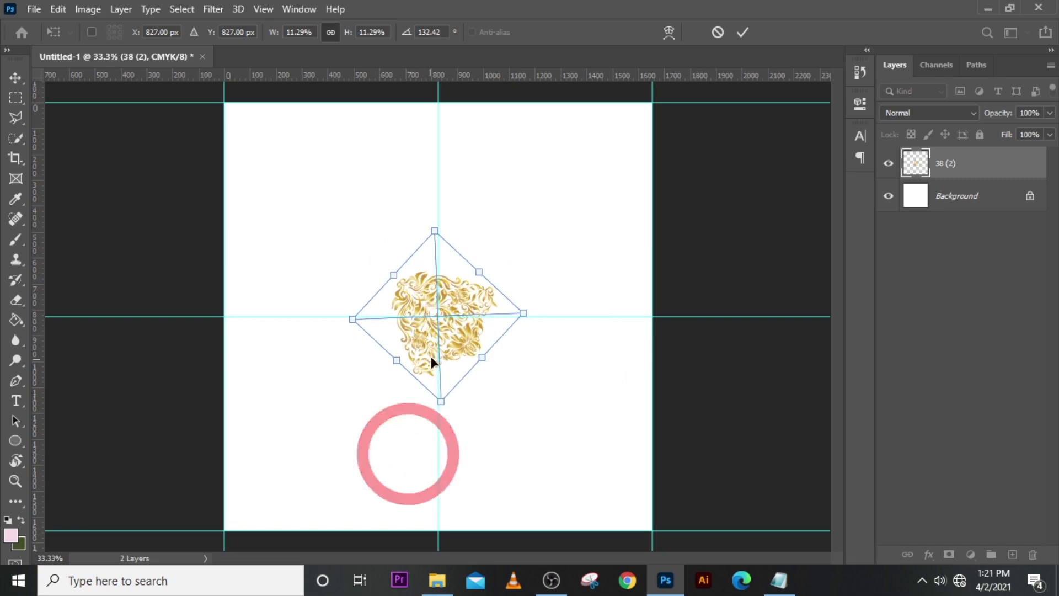
left_click_drag(342, 75, 380, 316)
left_click_drag(459, 330, 270, 141)
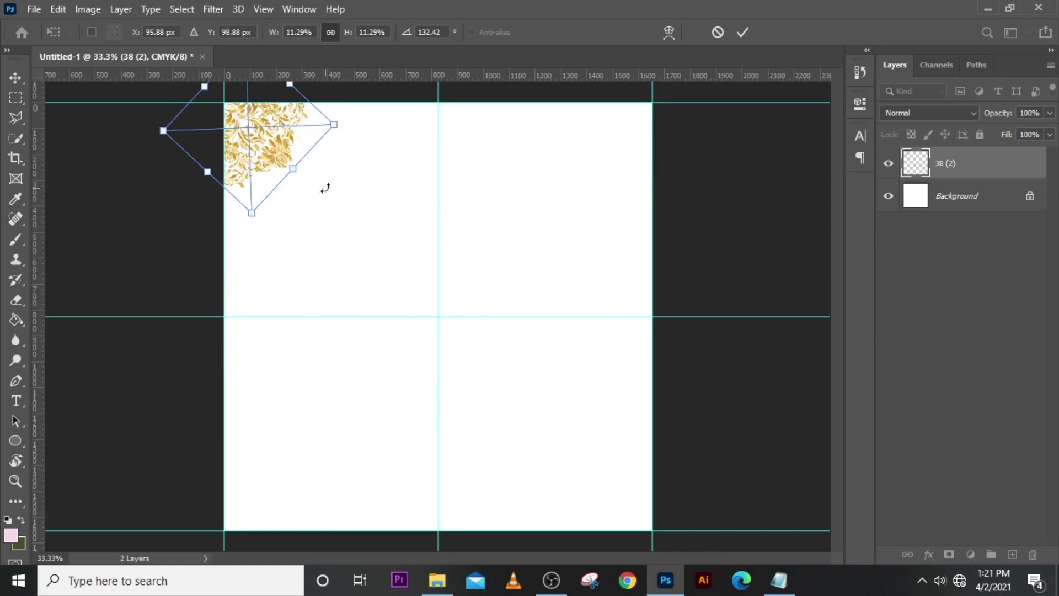
key("Return")
Step: Duplicate the corner ornament, flip the copy horizontally and place it in the canvas's upper-right corner
key("ctrl")
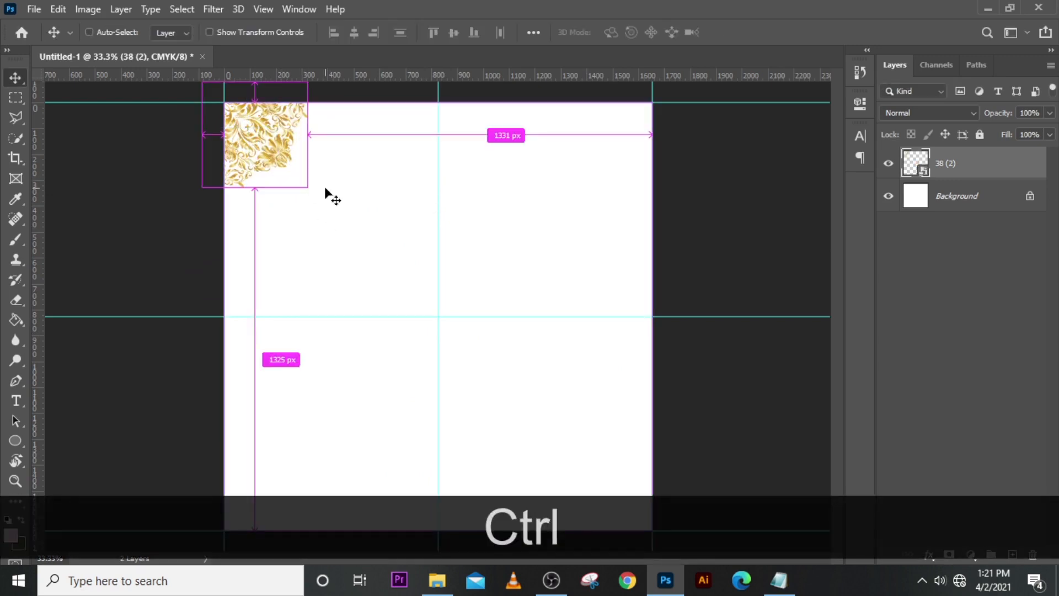
key("ctrl+j")
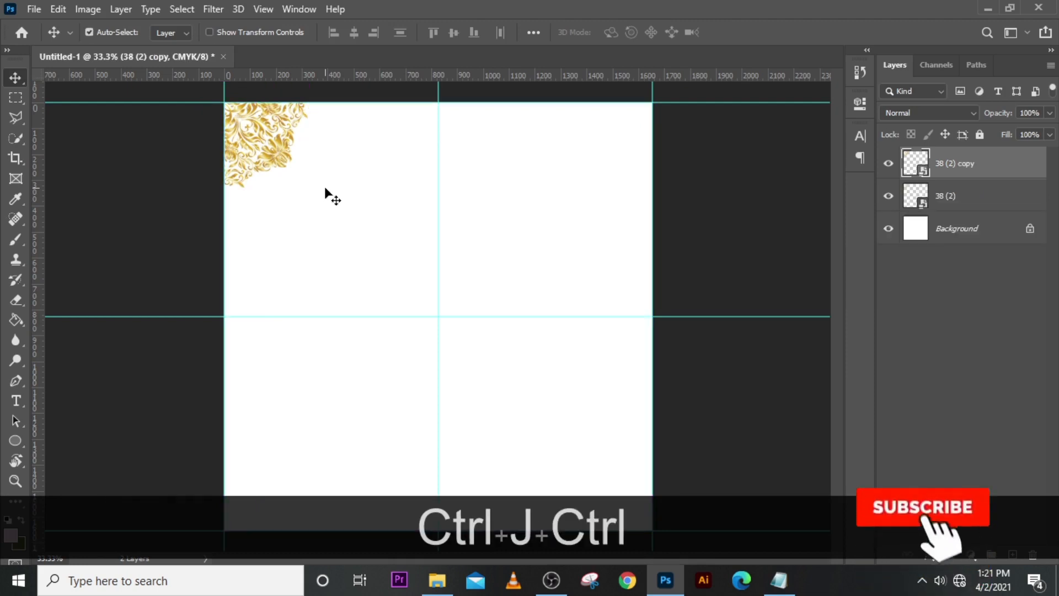
key("ctrl+t")
right_click(260, 155)
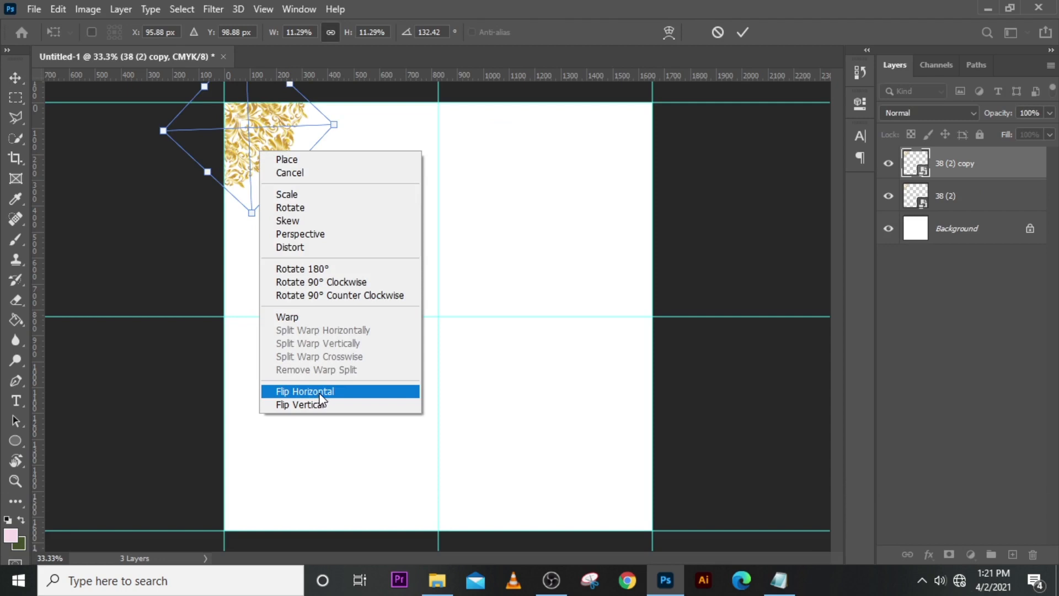
left_click(320, 393)
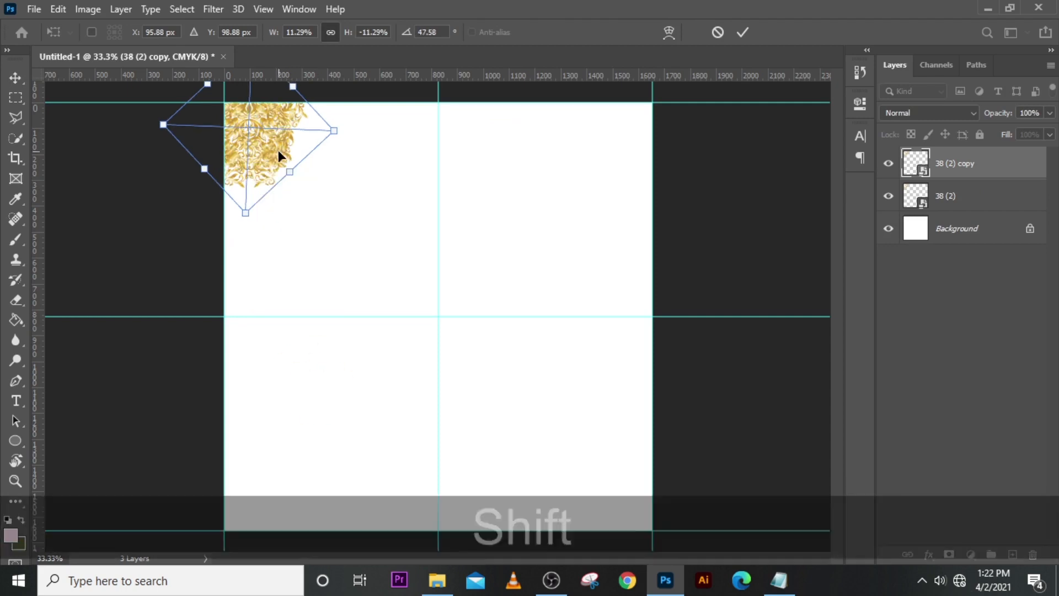
left_click_drag(278, 150, 663, 136)
key("Return")
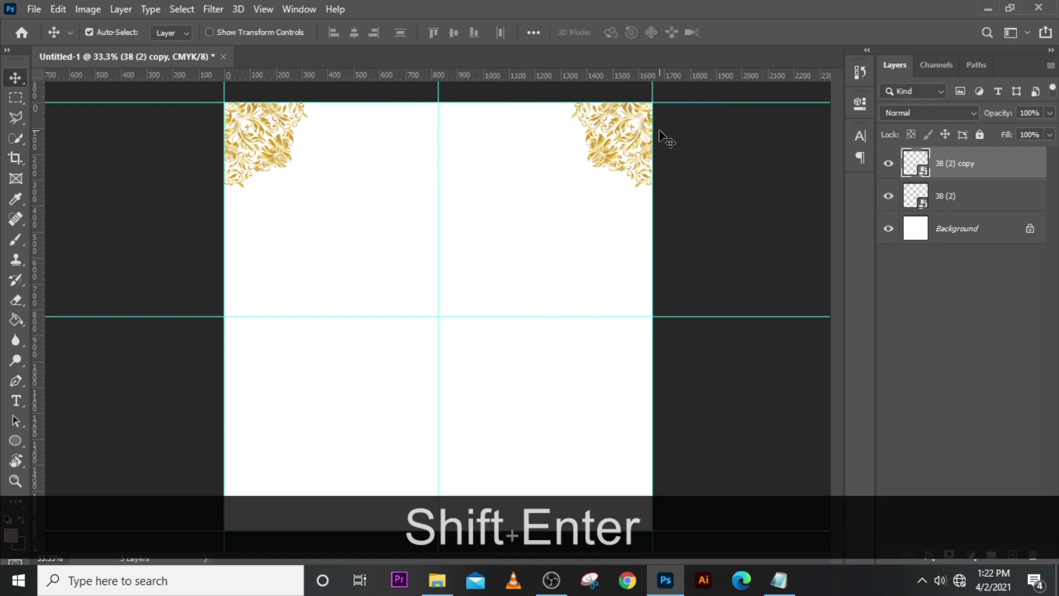
Step: Duplicate both upper corner ornaments, flip the copies vertically and move them into the canvas's lower corners
left_click(996, 202, "ctrl")
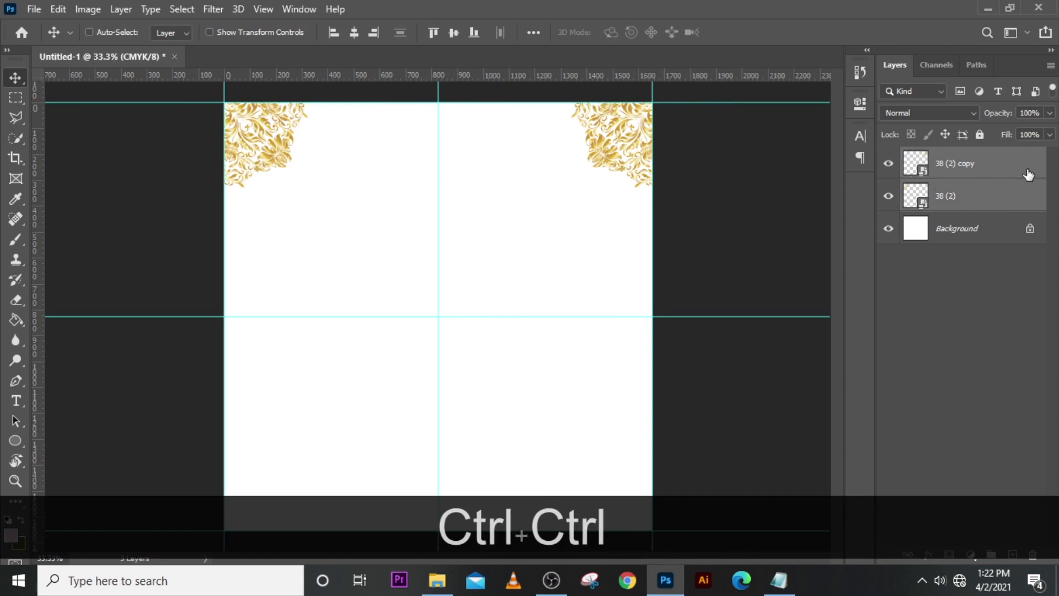
key("ctrl+j")
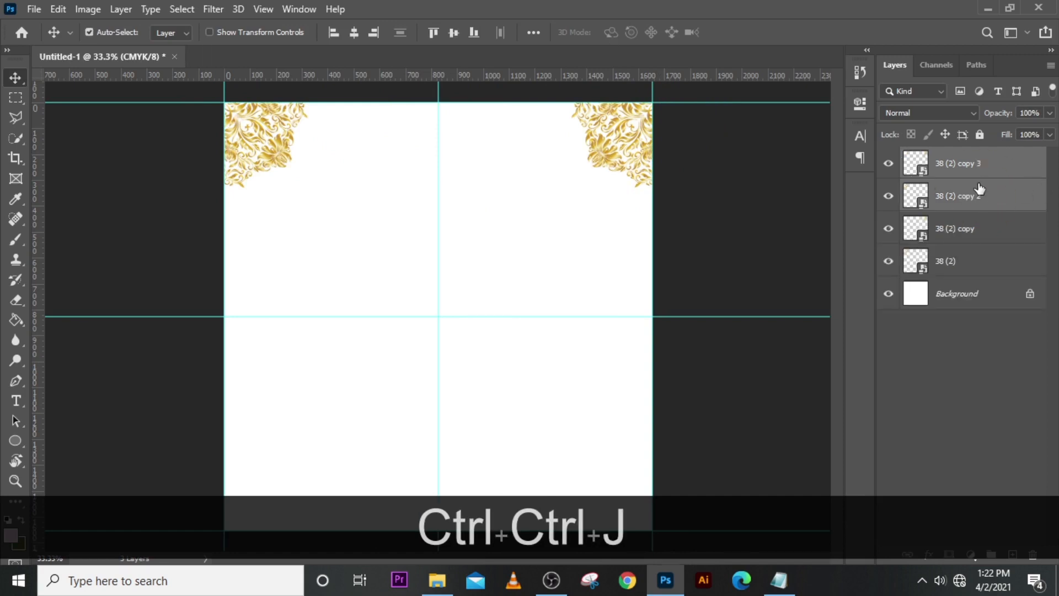
key("ctrl+t")
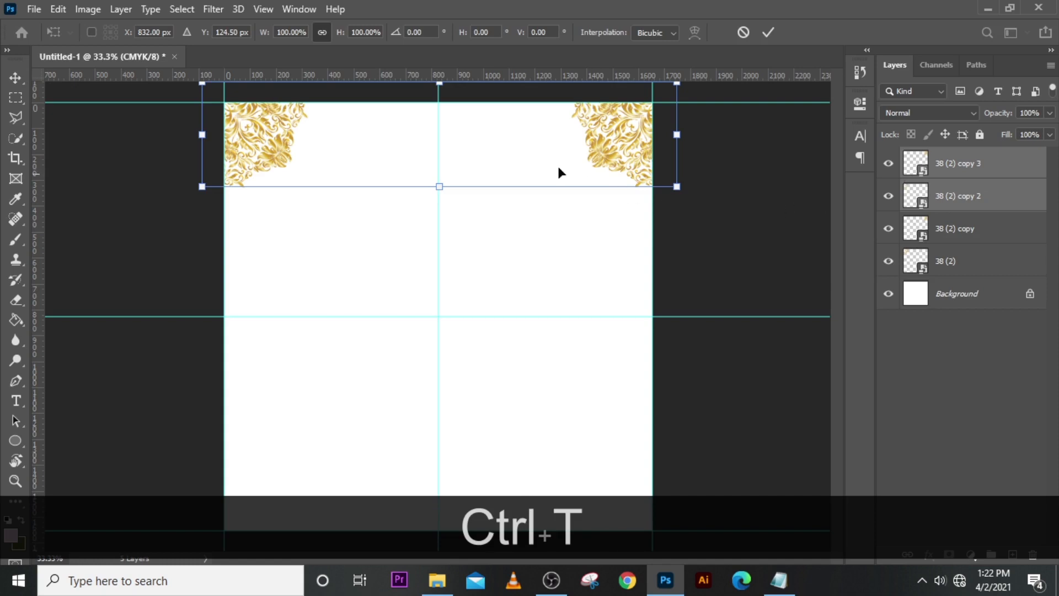
right_click(528, 151)
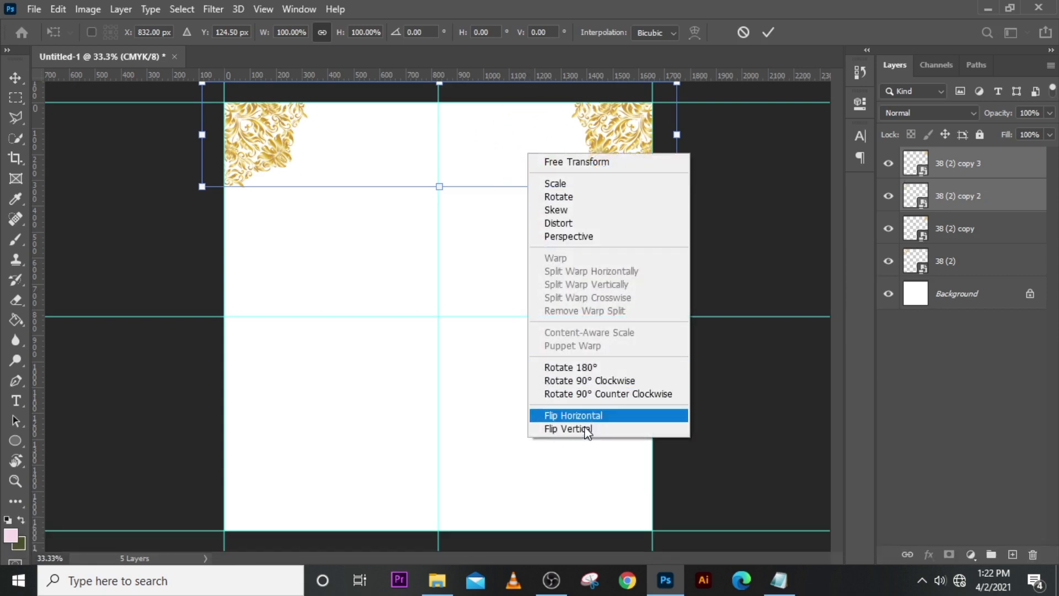
left_click(569, 428)
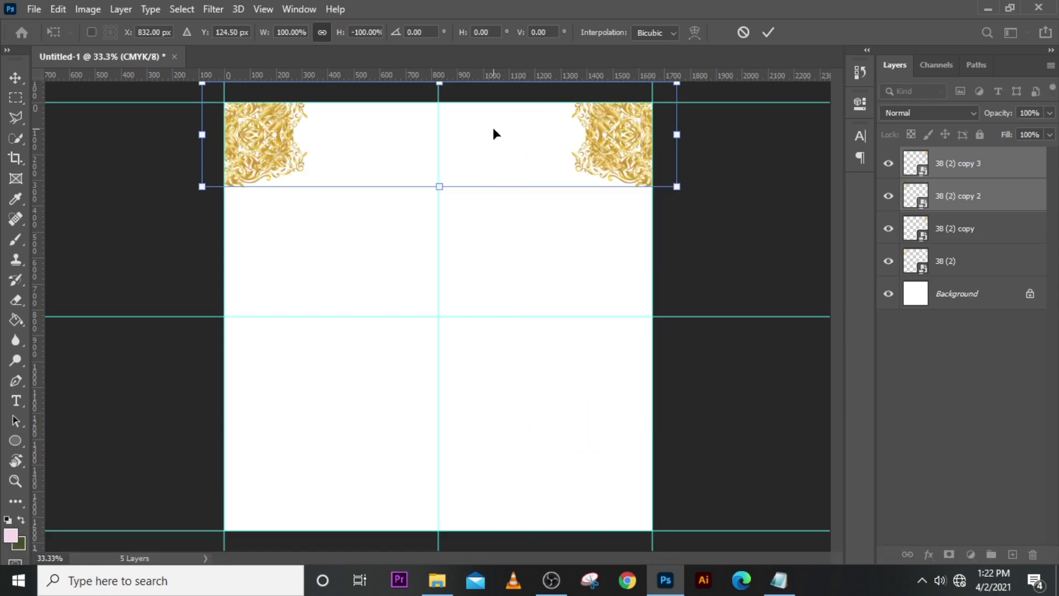
left_click_drag(493, 130, 510, 503)
key("Return")
Step: Nudge the two lower corner ornaments slightly upward so they match the upper ones against the canvas edge
key("ctrl+equal")
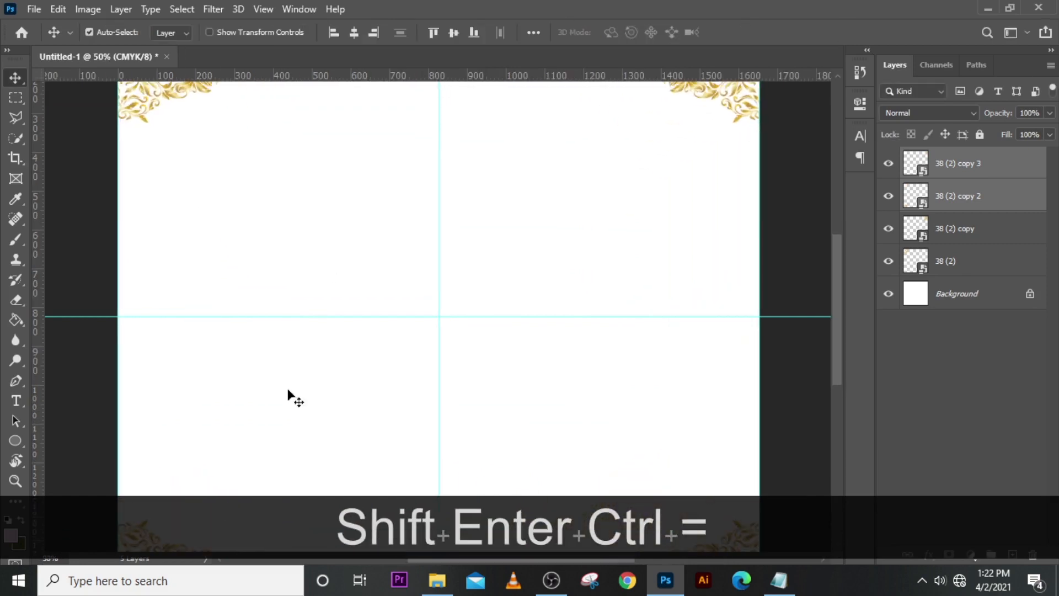
scroll(290, 397, "down", 8)
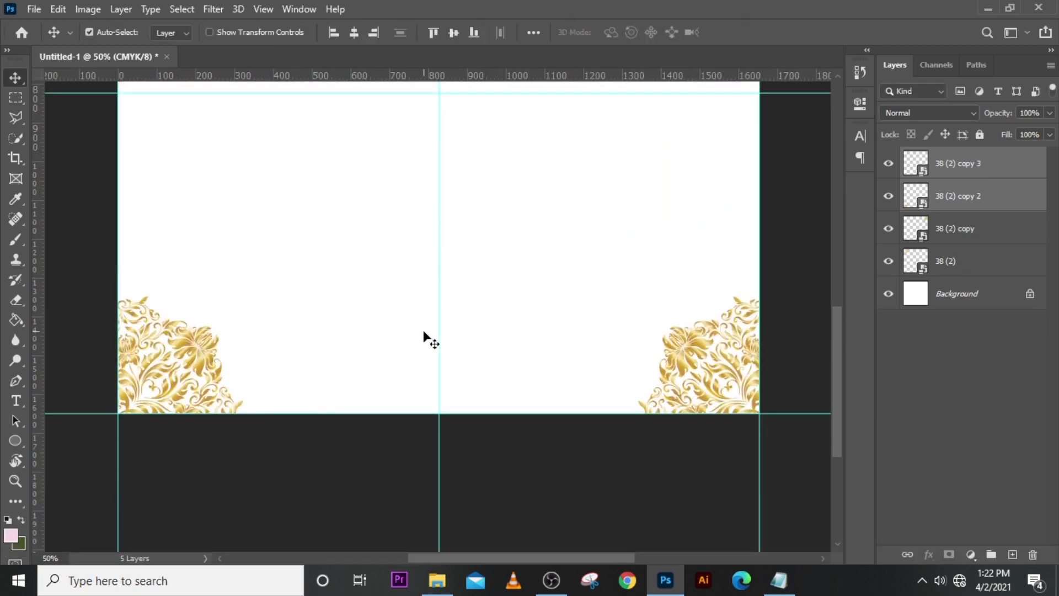
key("Up")
key("Up")
key("Up")
key("Up")
key("Up")
key("Up")
key("Up")
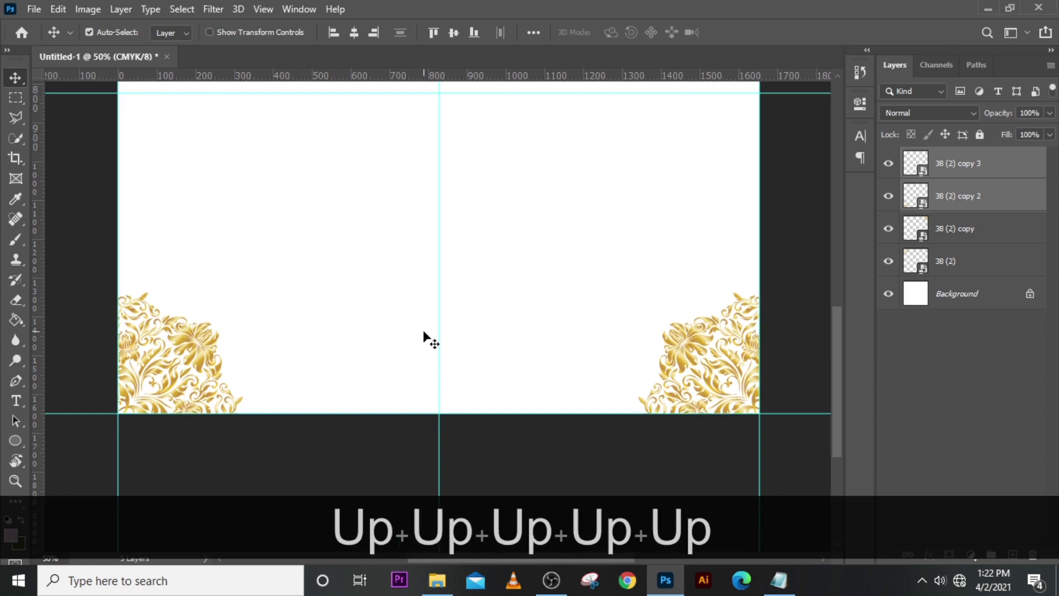
key("Up")
key("Up")
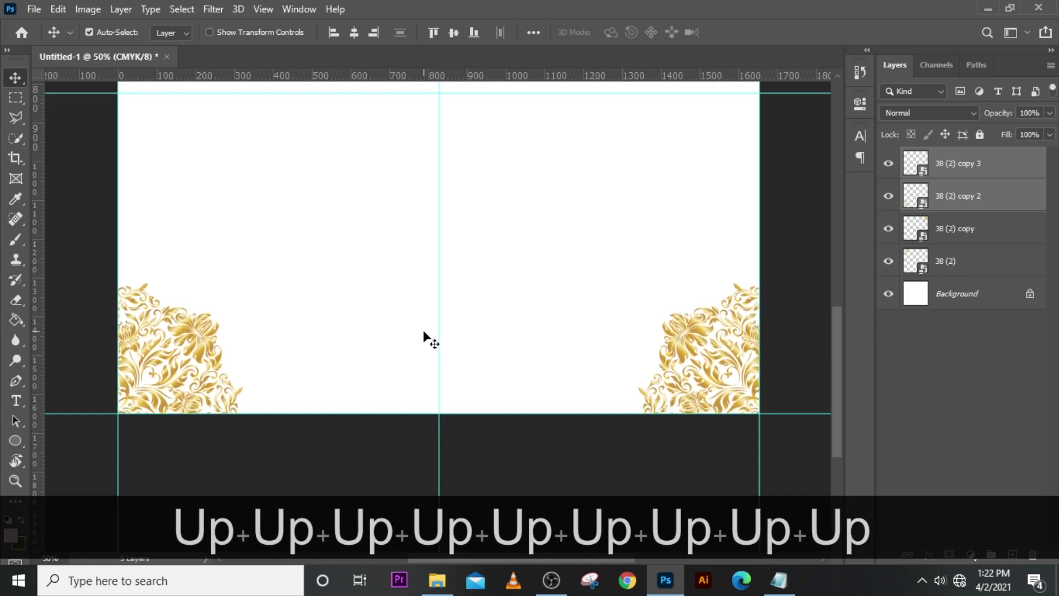
Step: Place the divider image 76 centred near the canvas's top edge, scaled to about 900 px wide
key("ctrl+0")
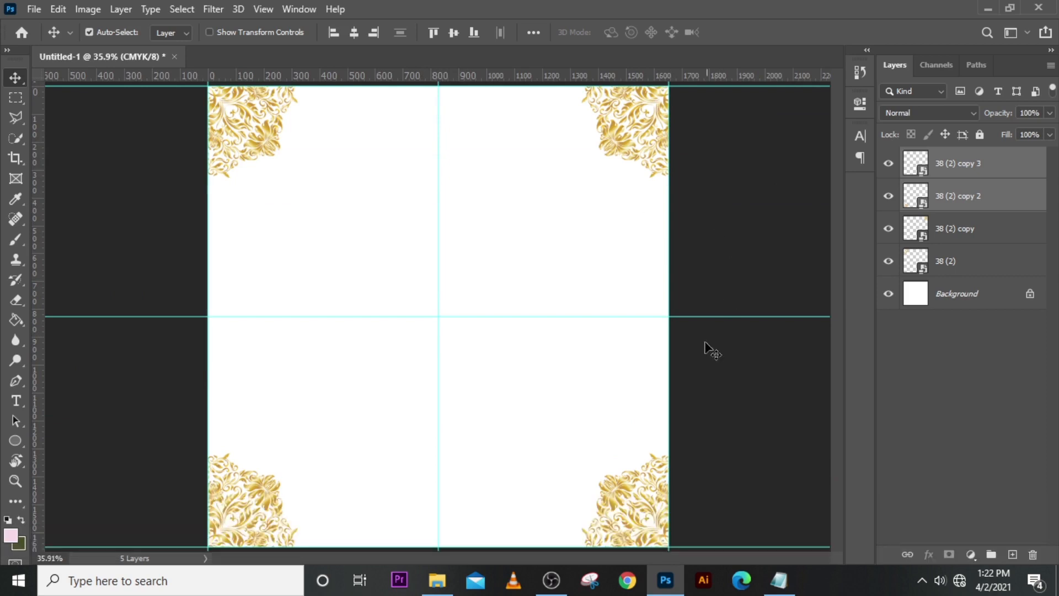
left_click(437, 580)
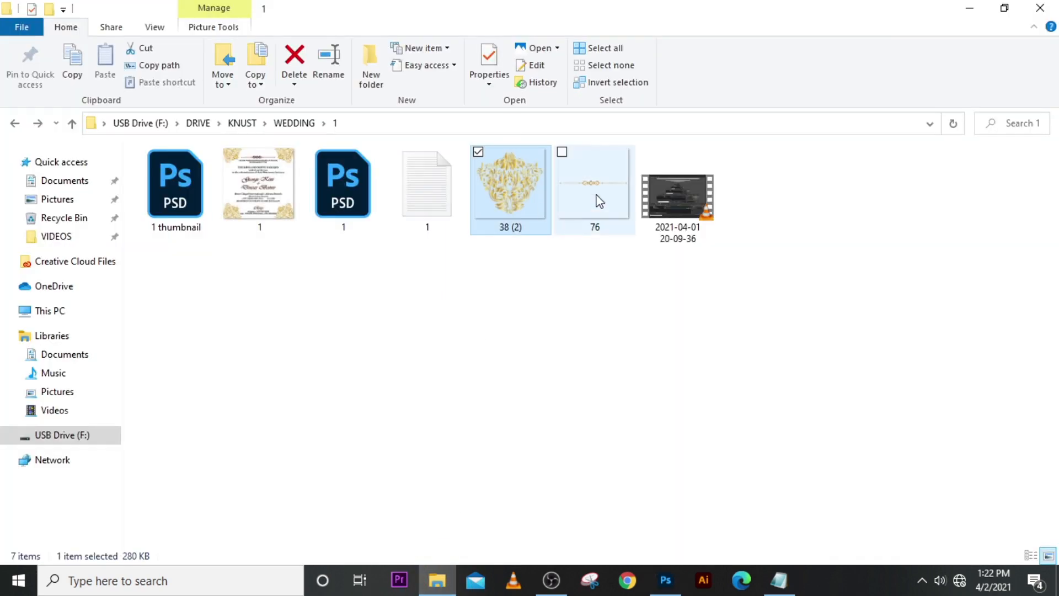
left_click_drag(598, 200, 452, 256)
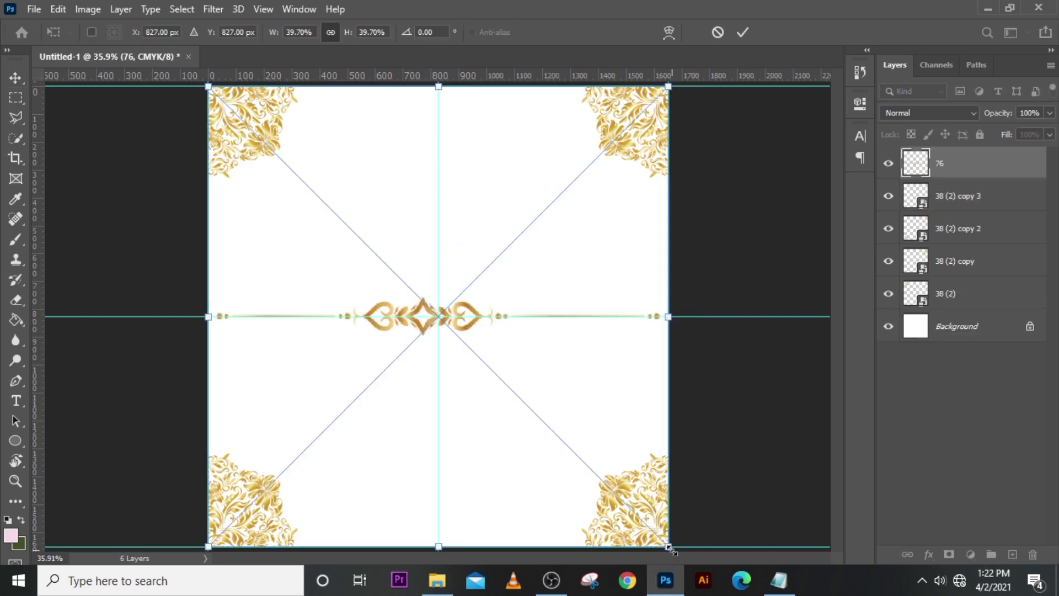
left_click_drag(670, 550, 591, 407)
left_click_drag(426, 381, 454, 186)
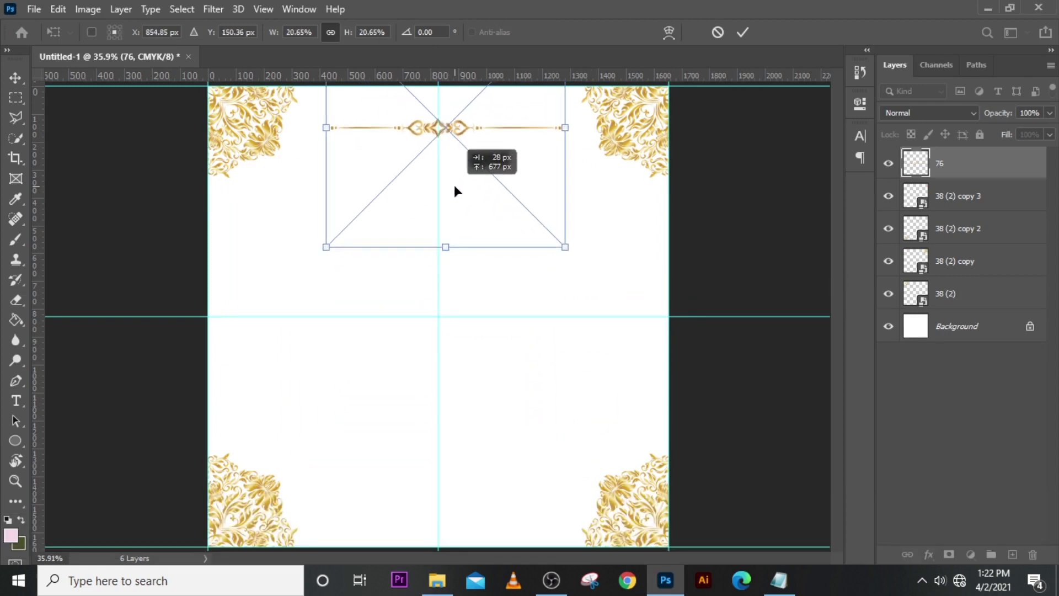
key("alt+Return")
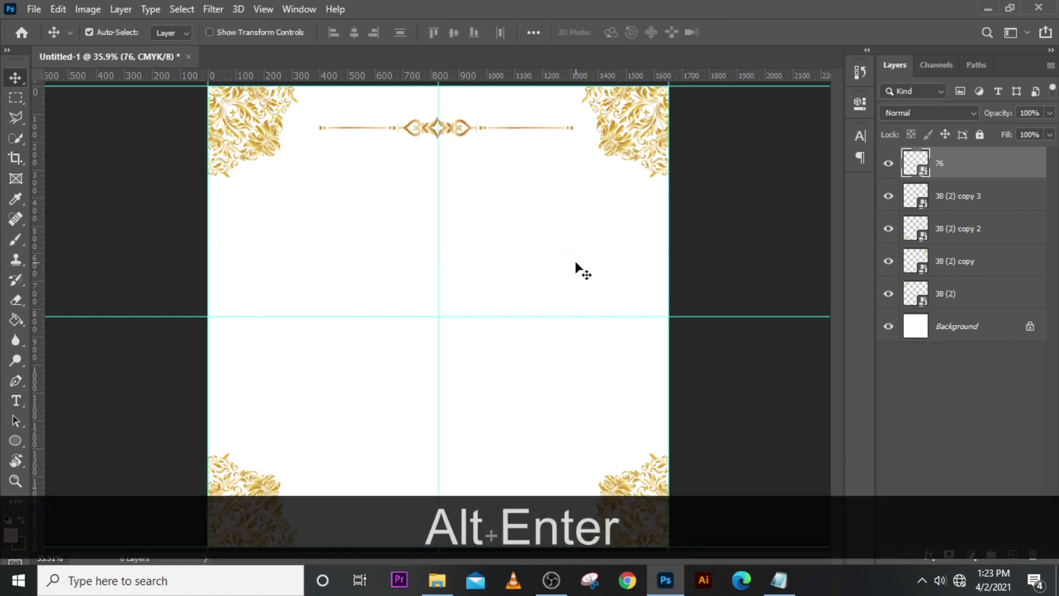
Step: Nudge the gold divider straight down by about 60 px
key("shift+Down")
key("shift+Down")
key("shift+Down")
key("shift+Down")
key("shift+Down")
key("shift+Down")
key("shift+Down")
key("shift+Down")
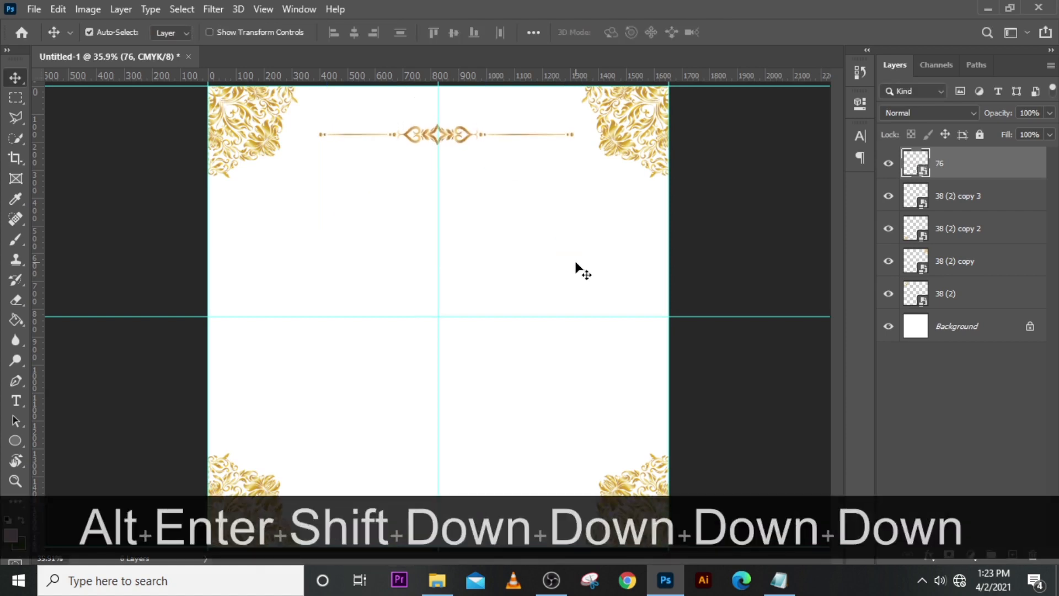
key("shift+Down")
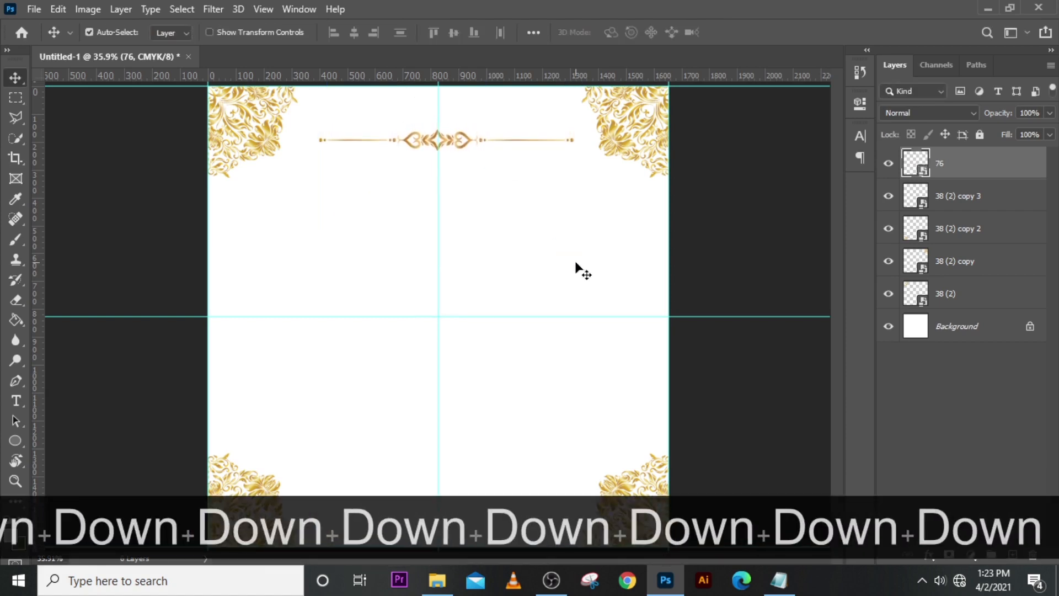
key("shift+Down")
key("shift+Down")
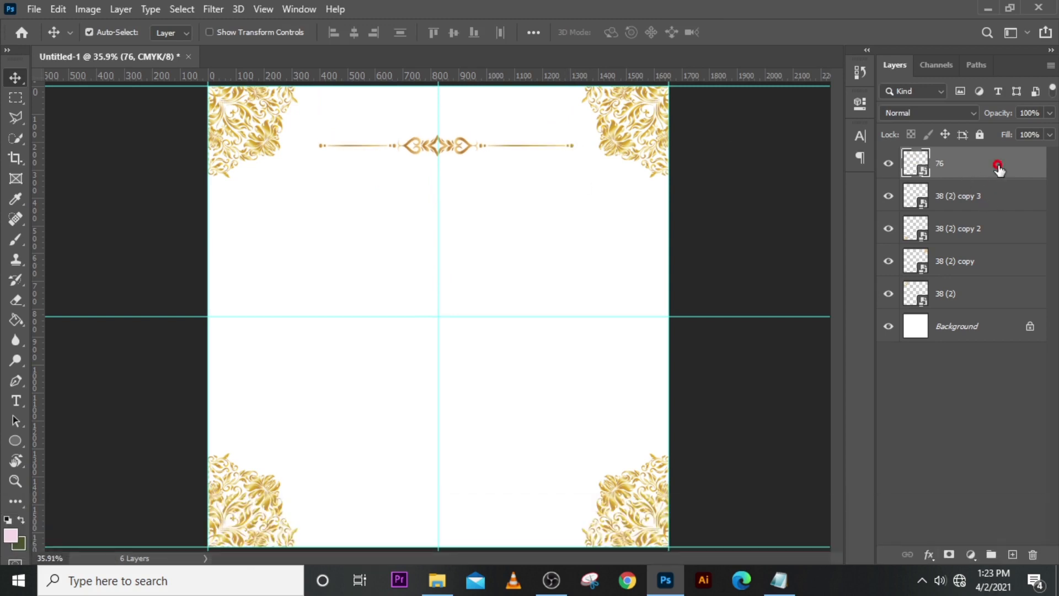
Step: Group the divider layer and the four corner ornament layers, and name the group BG
left_click(996, 297, "shift")
key("ctrl+g")
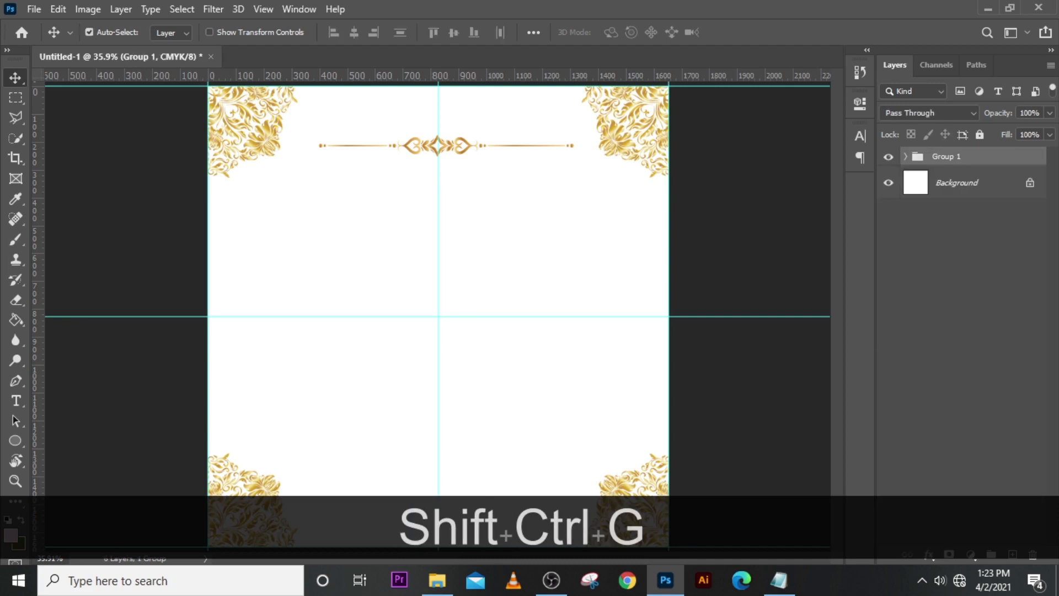
double_click(945, 157)
key("Caps_Lock")
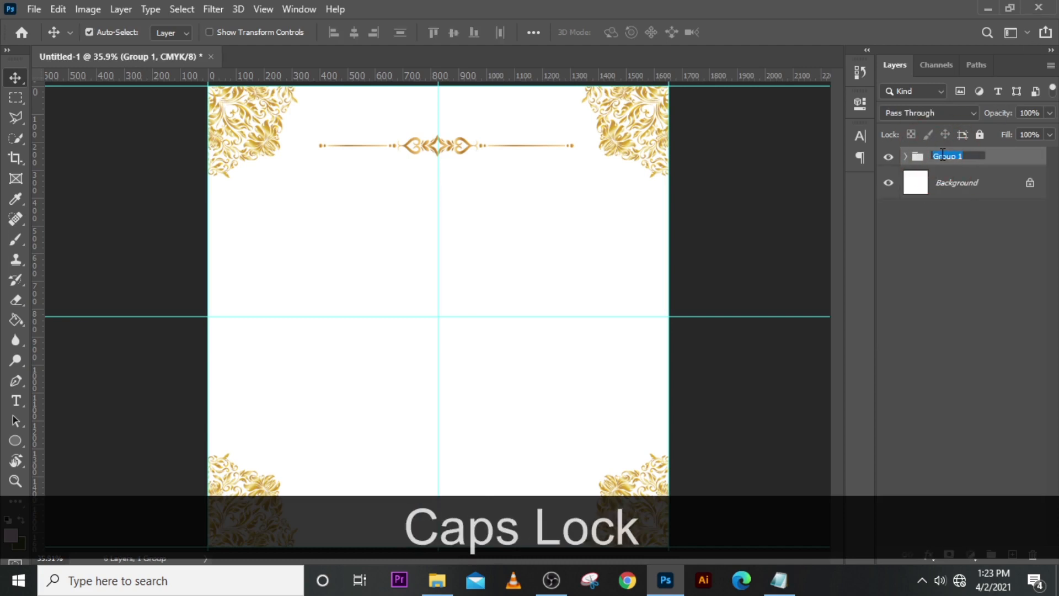
type("BG")
key("Return")
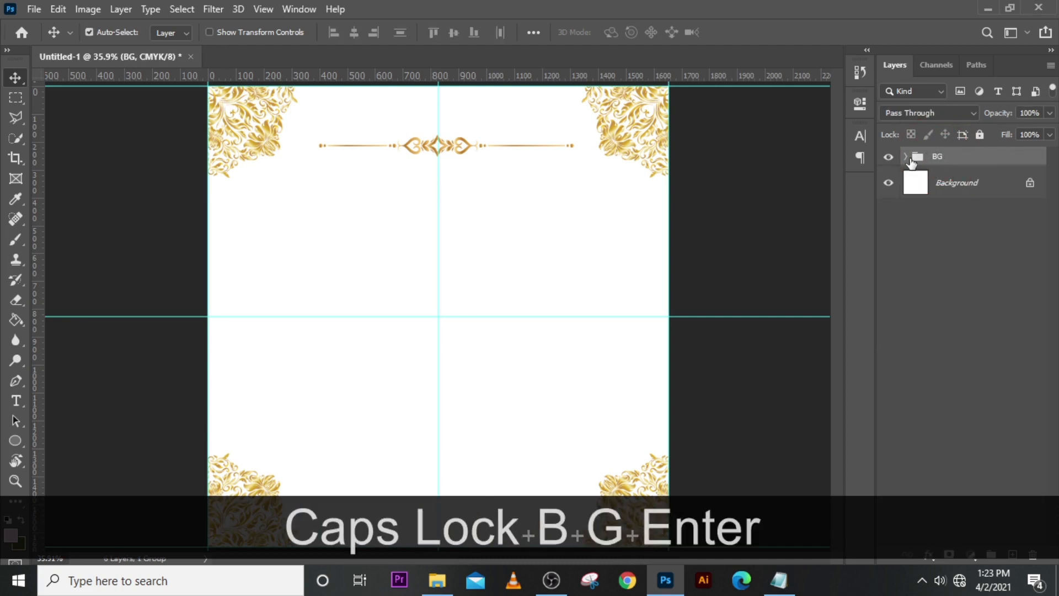
Step: Add a Color Overlay effect to the divider layer 76 inside the BG group
left_click(906, 156)
left_click(888, 182)
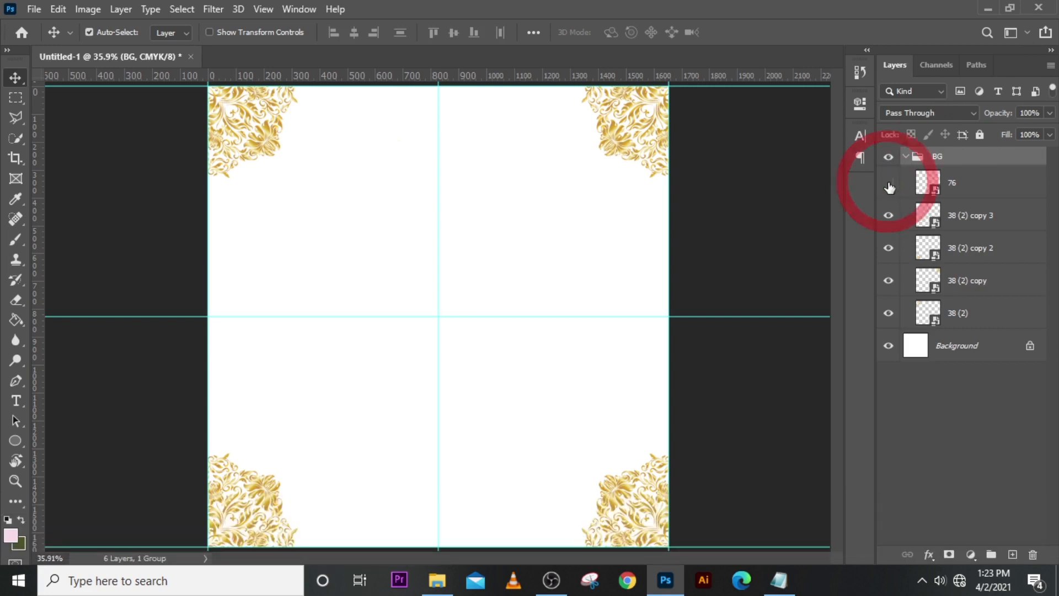
left_click(888, 183)
left_click(1031, 196)
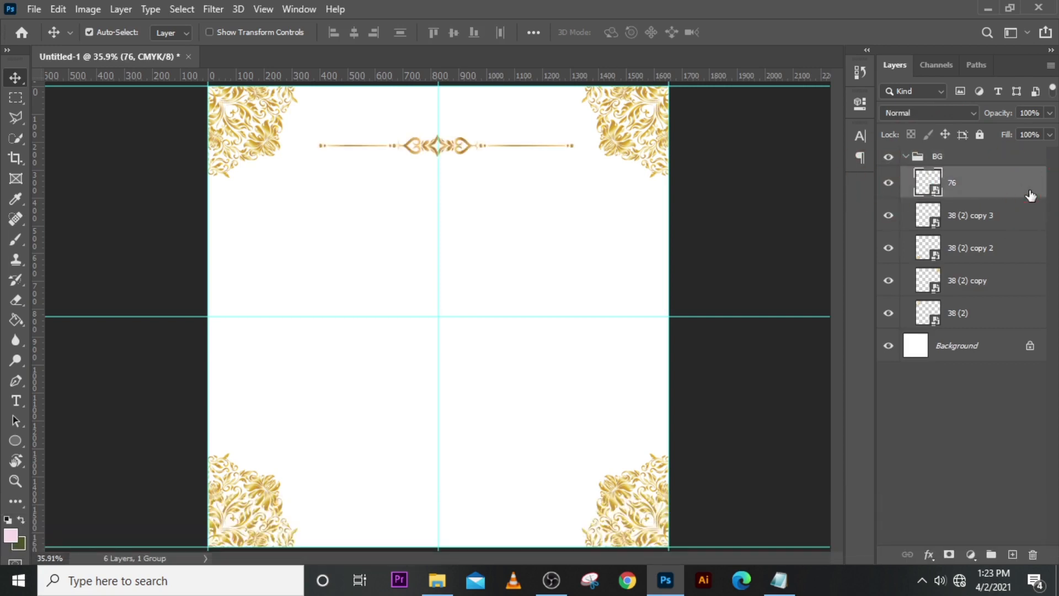
double_click(1031, 196)
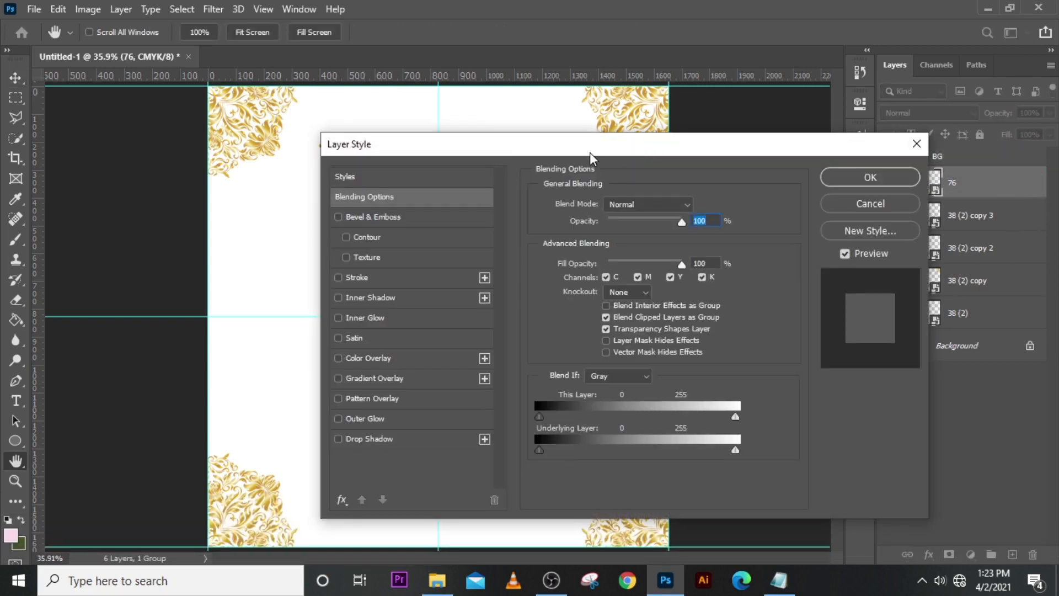
left_click_drag(590, 154, 672, 185)
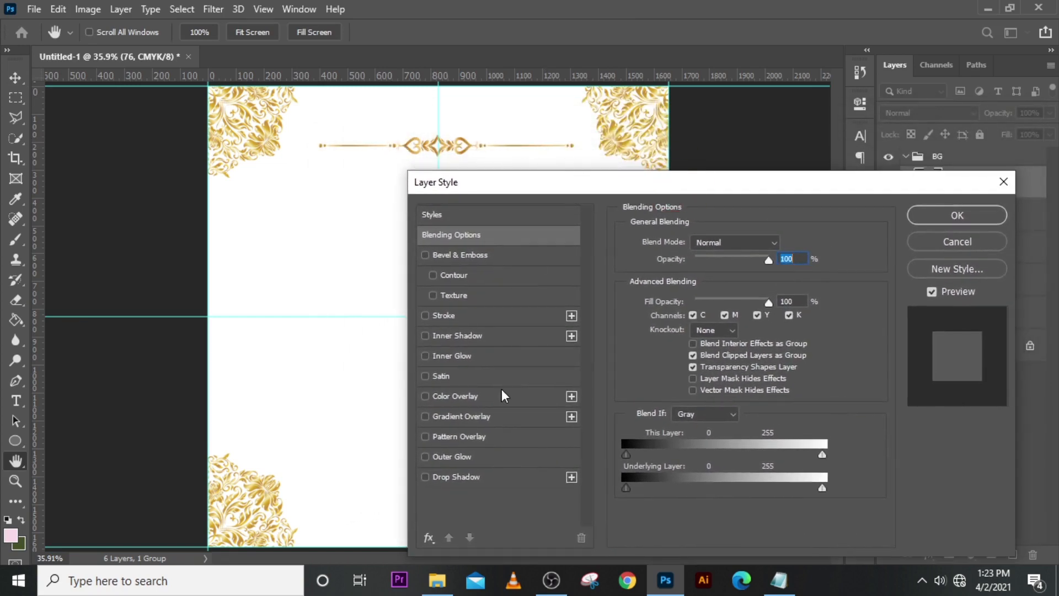
left_click(442, 395)
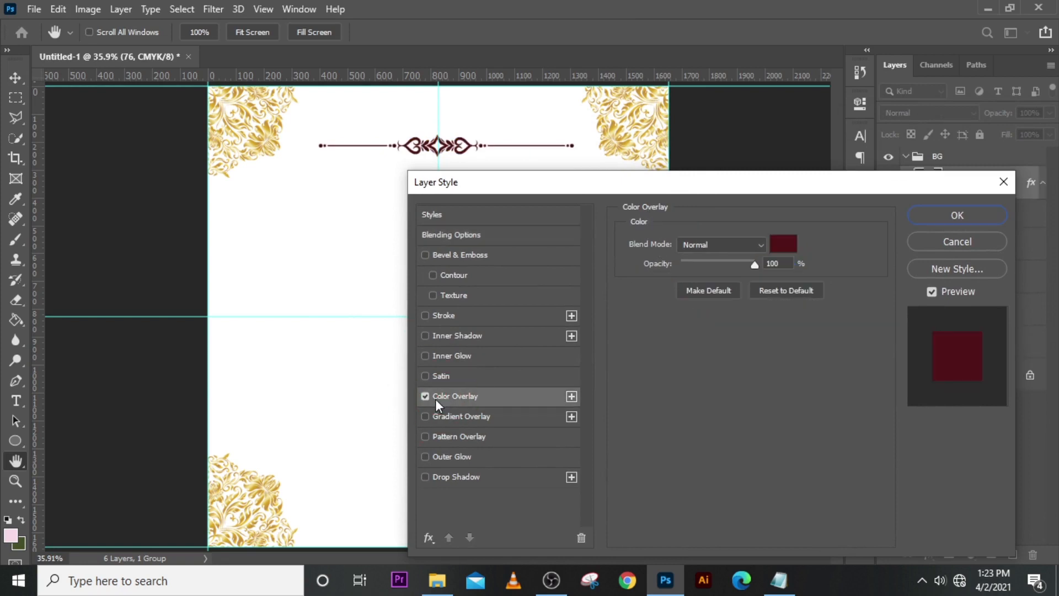
Step: Set the divider's overlay colour to dark maroon 530F13 and apply the layer style
left_click(788, 244)
left_click_drag(928, 350, 882, 359)
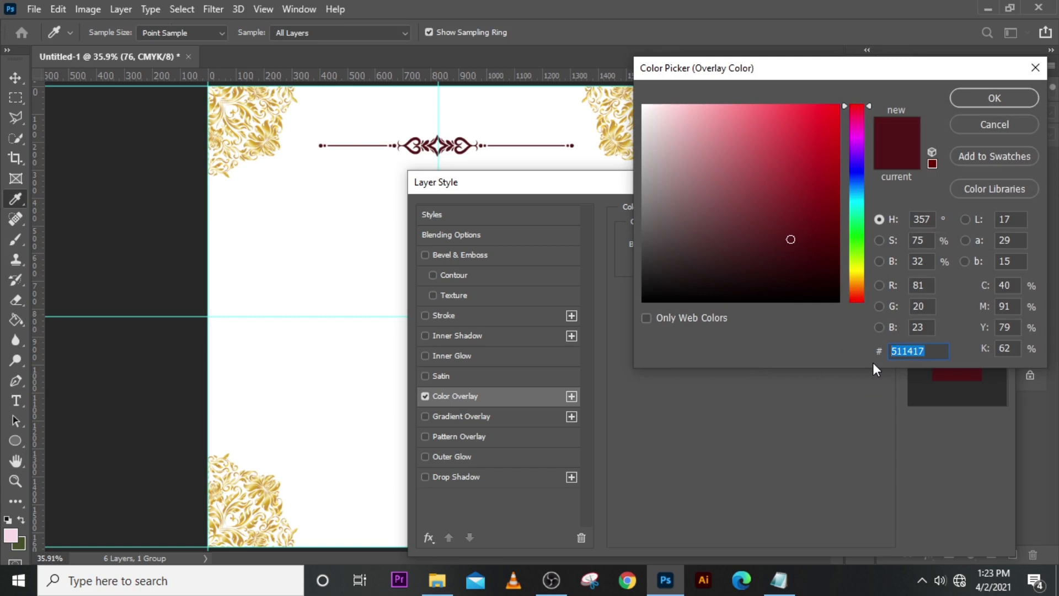
type("5")
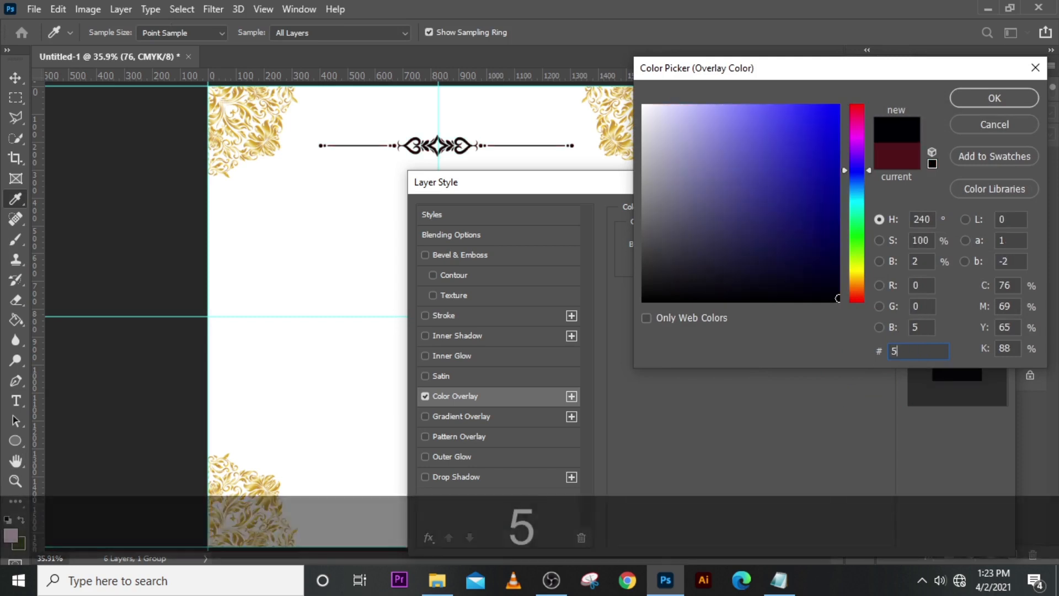
type("30")
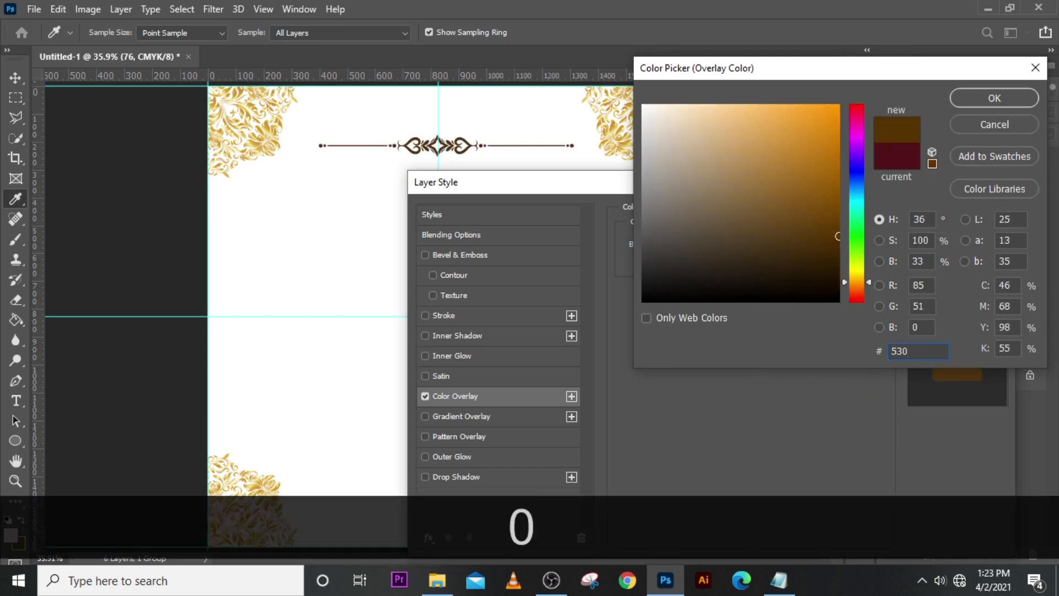
type("F13")
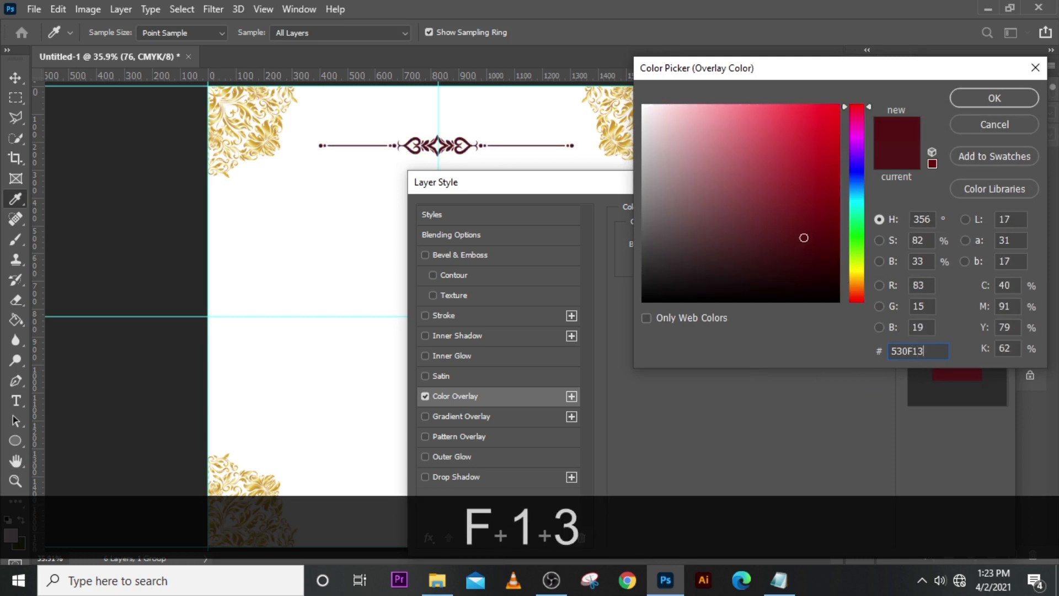
left_click(982, 98)
left_click(936, 215)
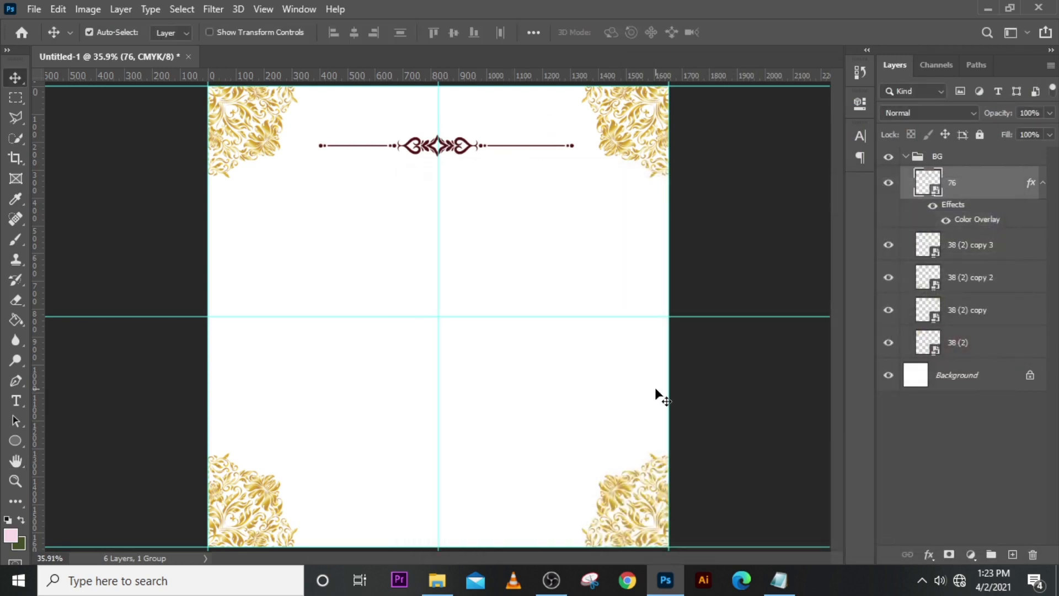
Step: Check the recoloured divider up close and collapse the BG layer group
key("ctrl+equal")
key("ctrl+equal")
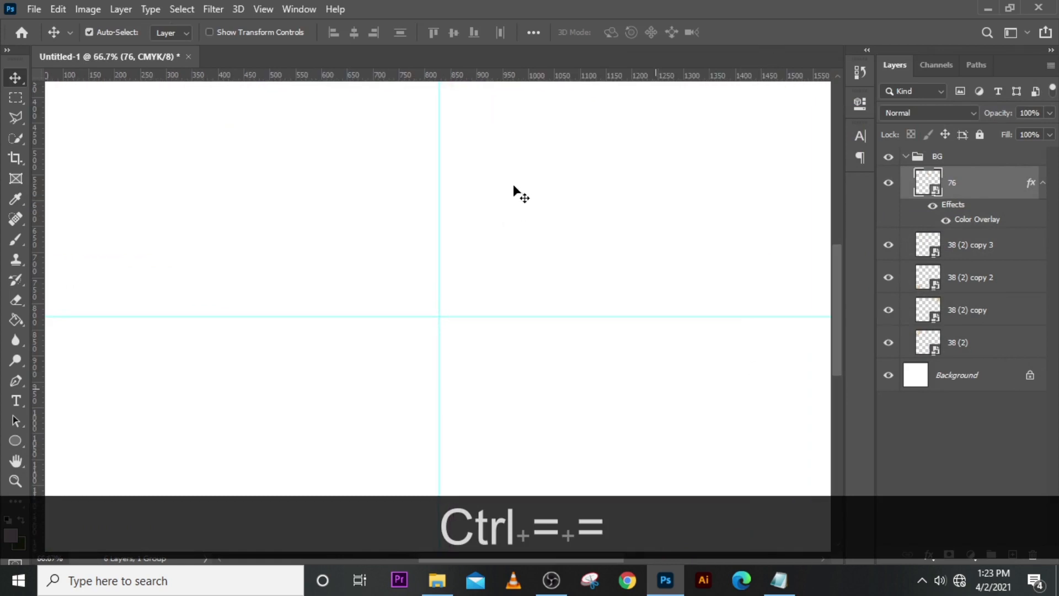
scroll(483, 201, "up", 5)
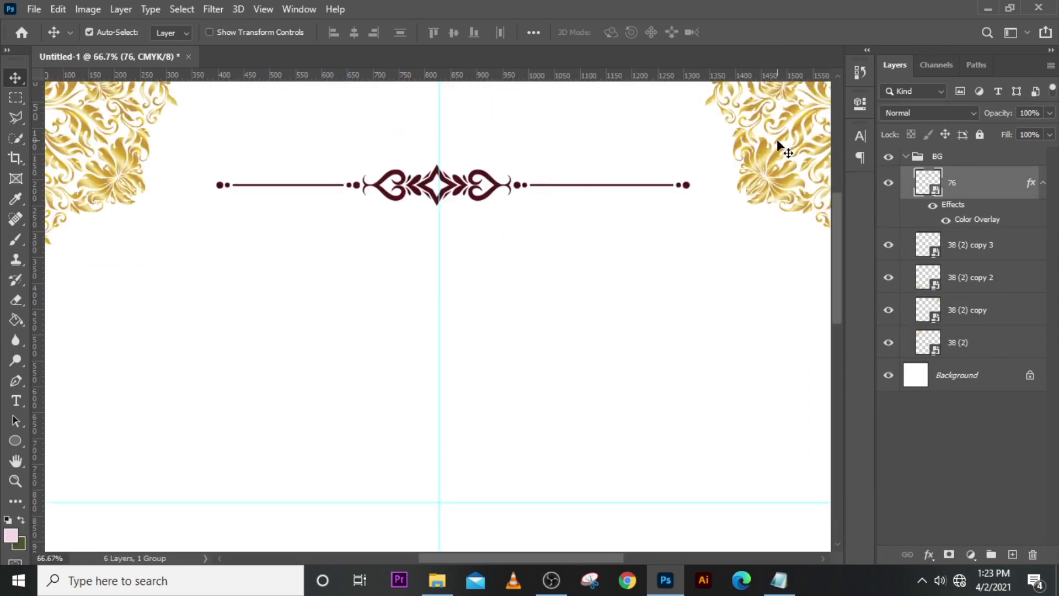
key("ctrl+0")
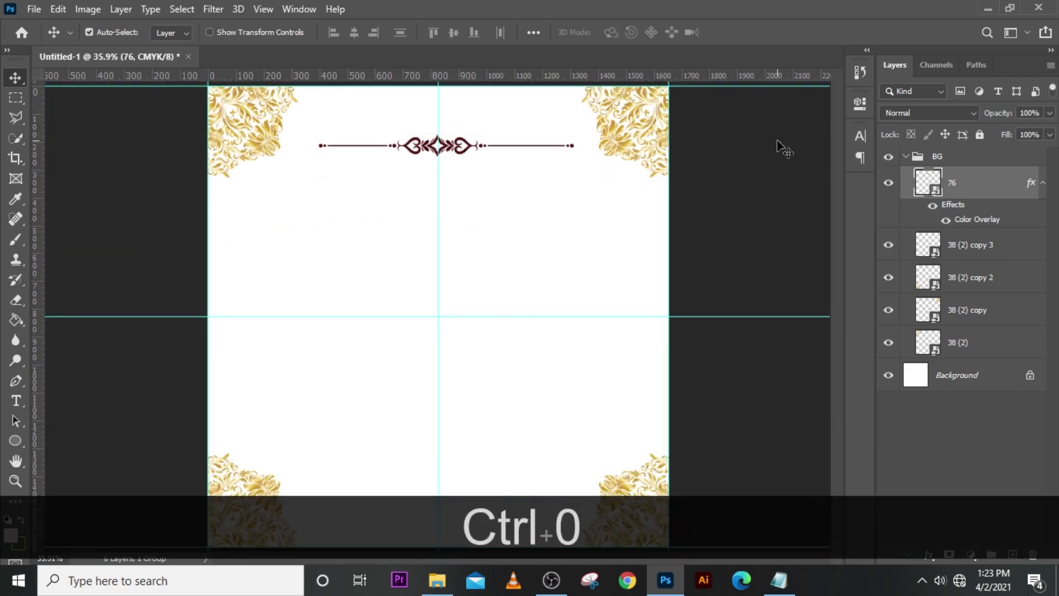
left_click(911, 156)
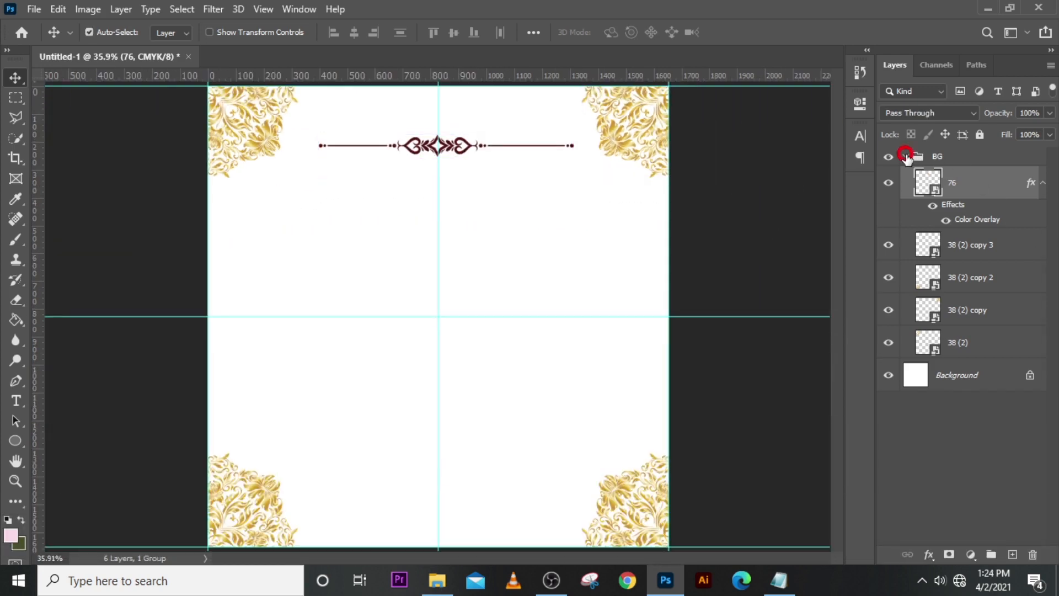
left_click(907, 157)
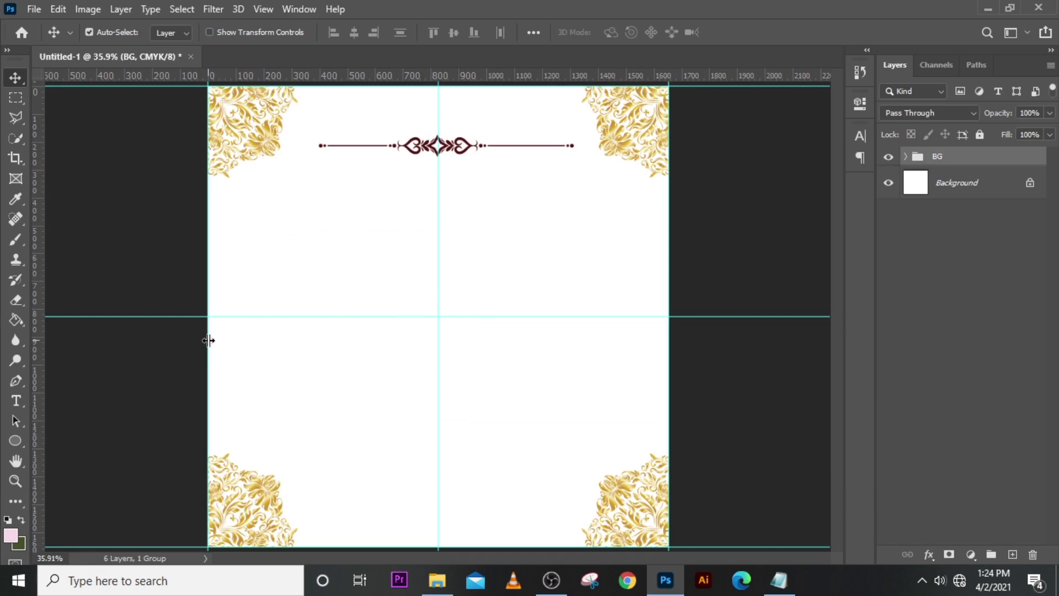
Step: Add a text layer with the verse "He has made everything beautiful in his time (Eclessiastes 3:11a)", copied from the Notepad file 1
key("t")
left_click(359, 246)
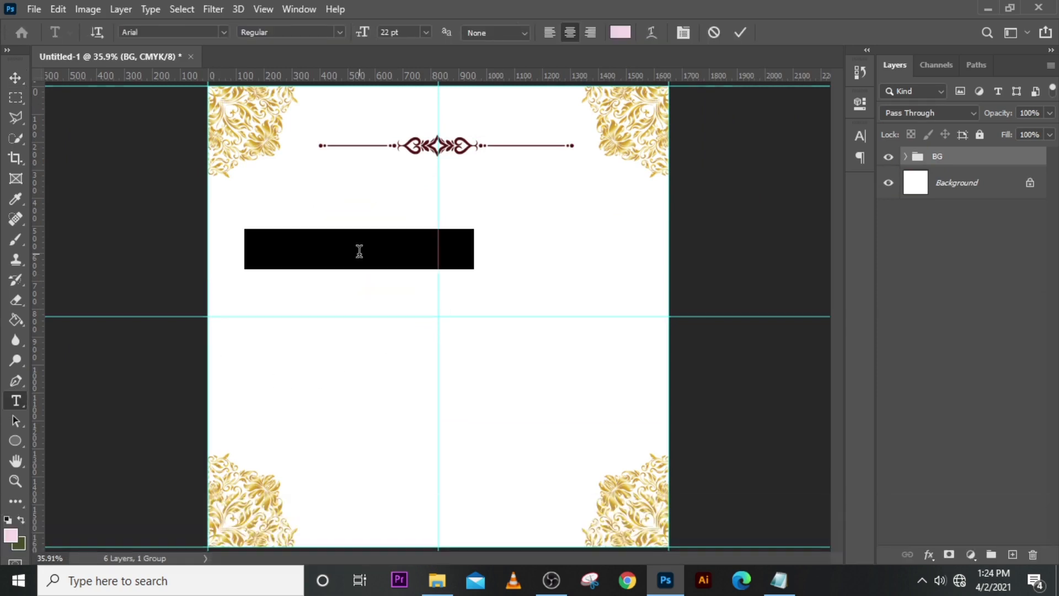
left_click(780, 580)
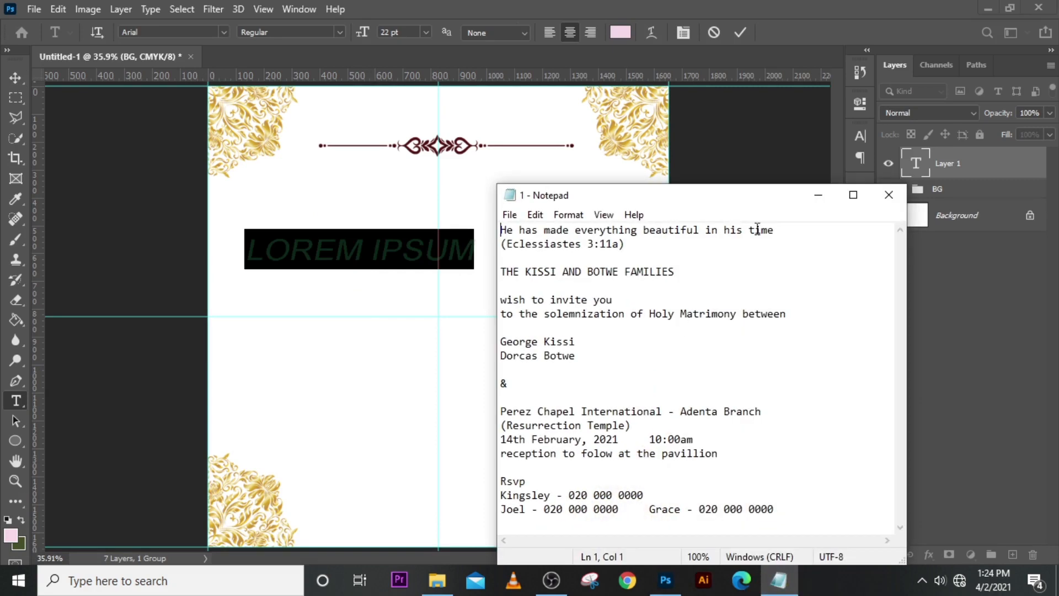
left_click_drag(629, 245, 502, 226)
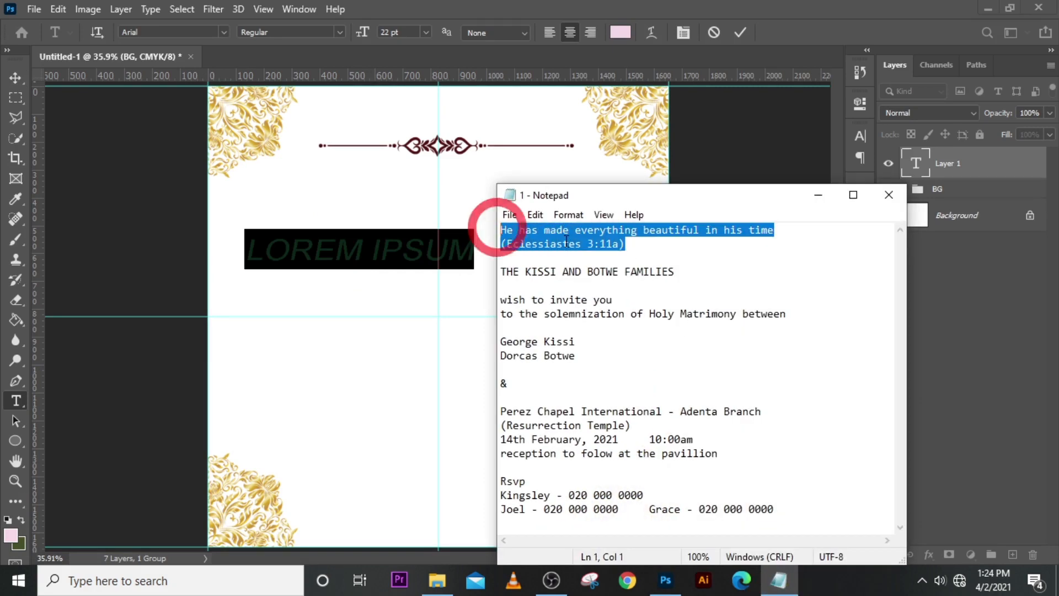
right_click(565, 246)
left_click(603, 291)
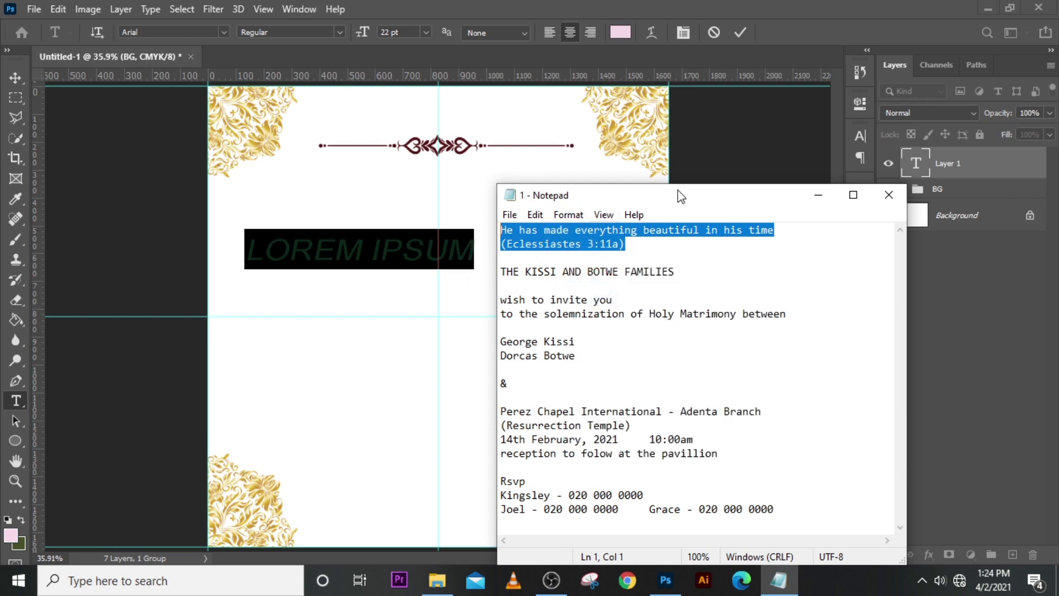
left_click(693, 12)
key("ctrl+v")
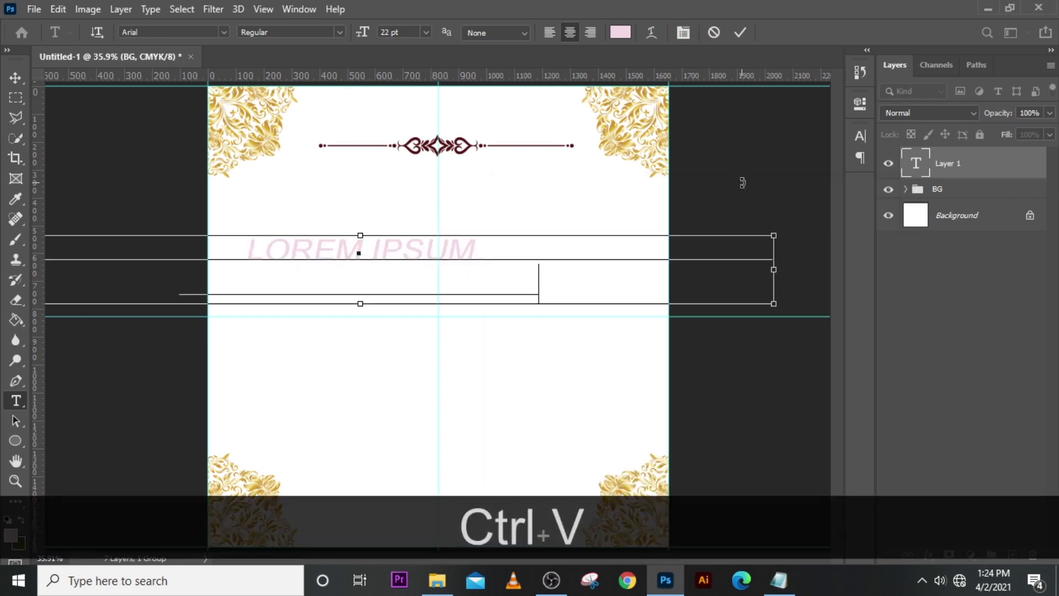
left_click(918, 160)
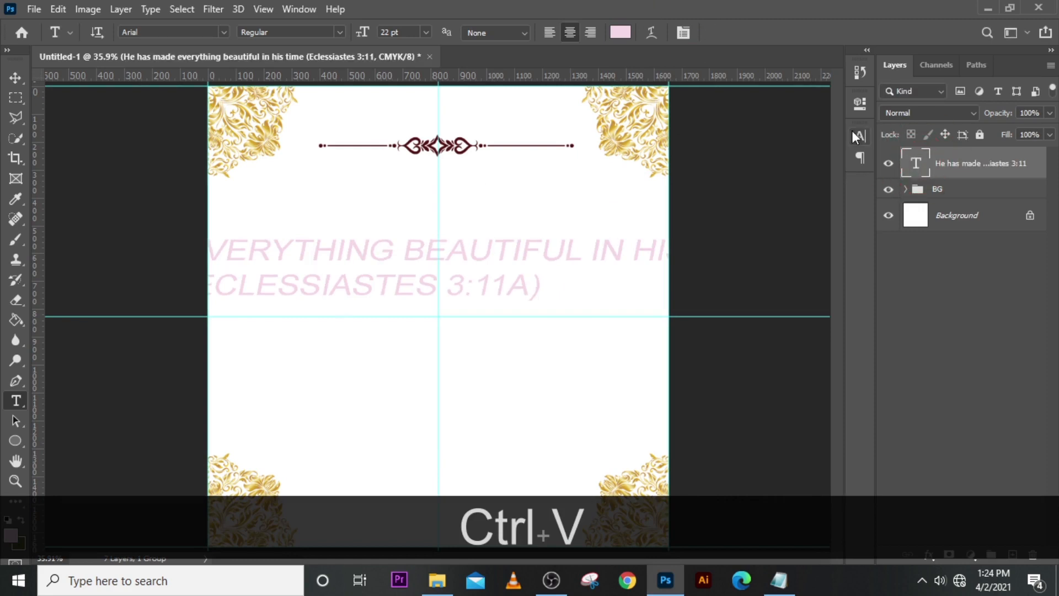
Step: Set the verse text's colour to black (000000)
left_click(860, 136)
left_click(822, 230)
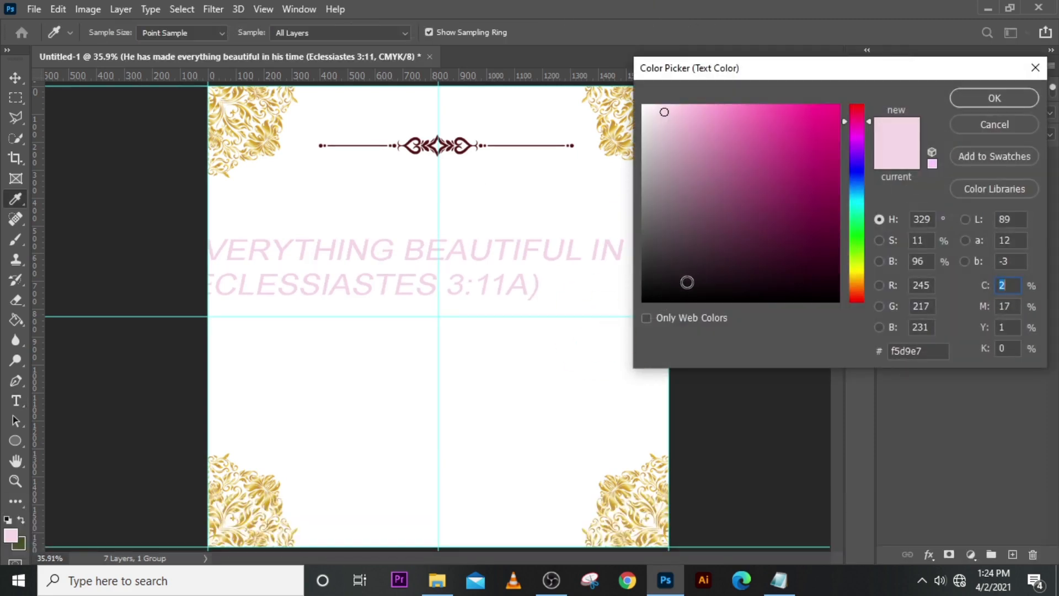
left_click(686, 302)
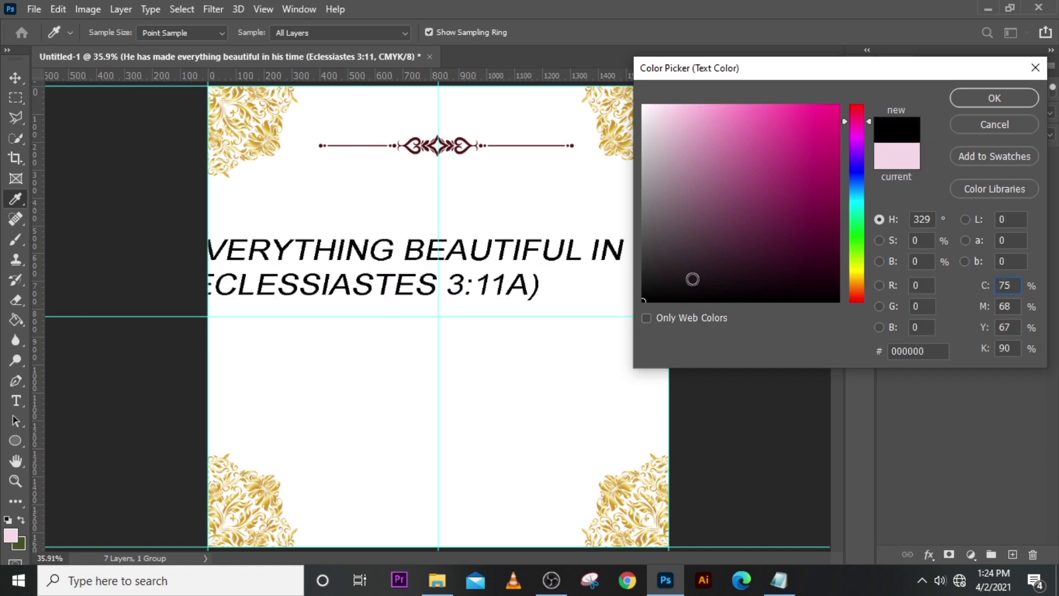
left_click(979, 101)
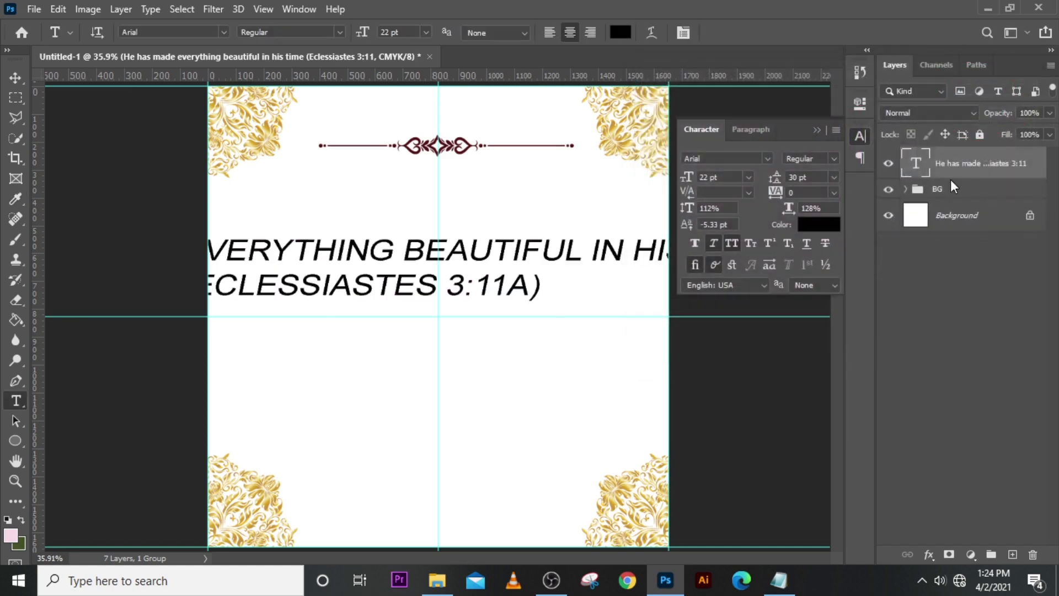
Step: Scale the verse text to about 35% and place it just below the divider, centred on the vertical guide
key("ctrl+t")
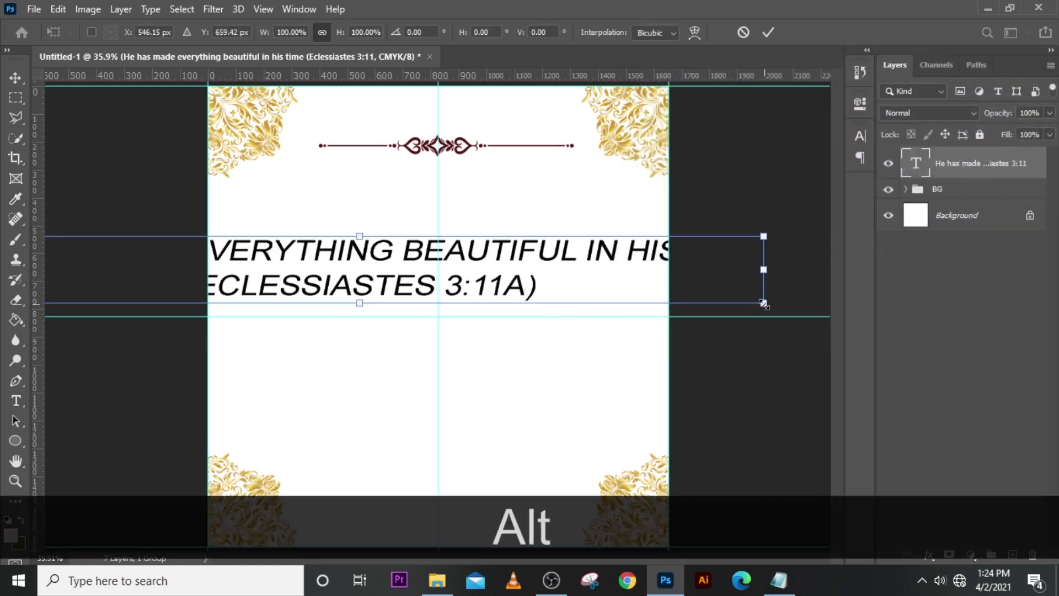
left_click_drag(763, 303, 506, 210)
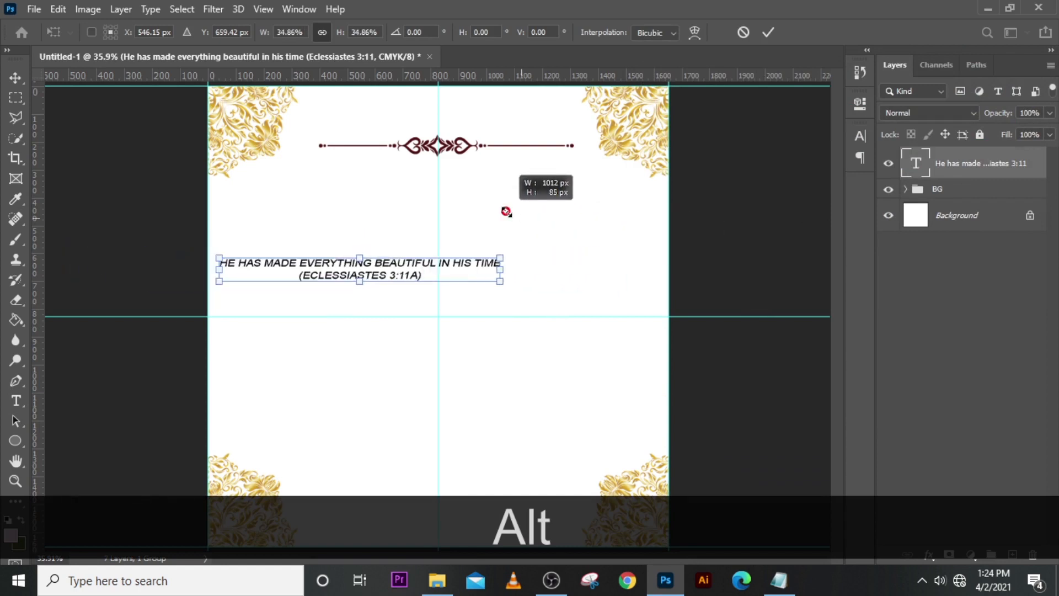
left_click_drag(457, 269, 534, 176)
key("Left")
key("Left")
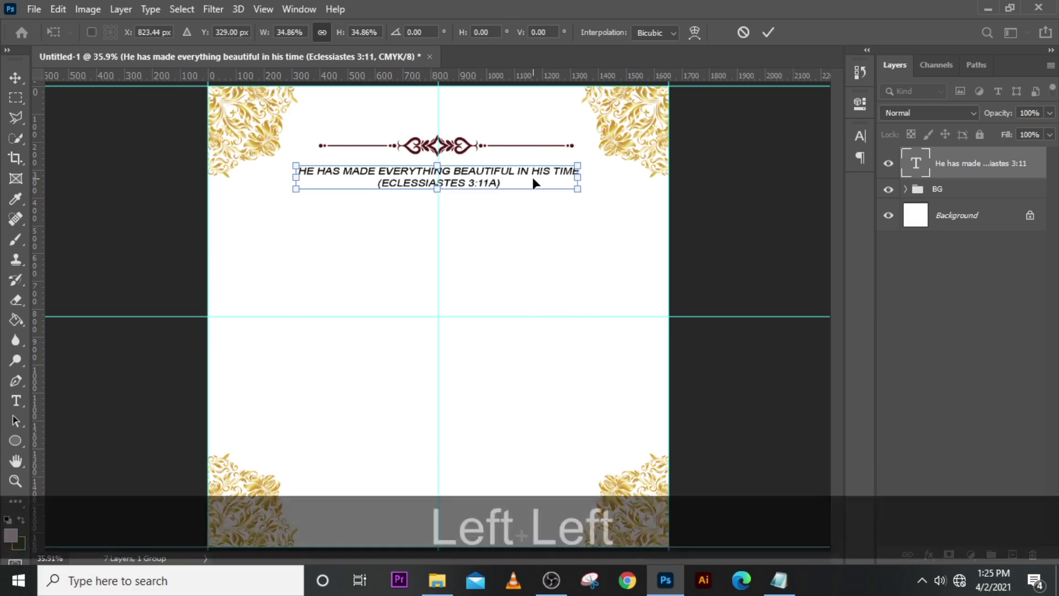
key("Return")
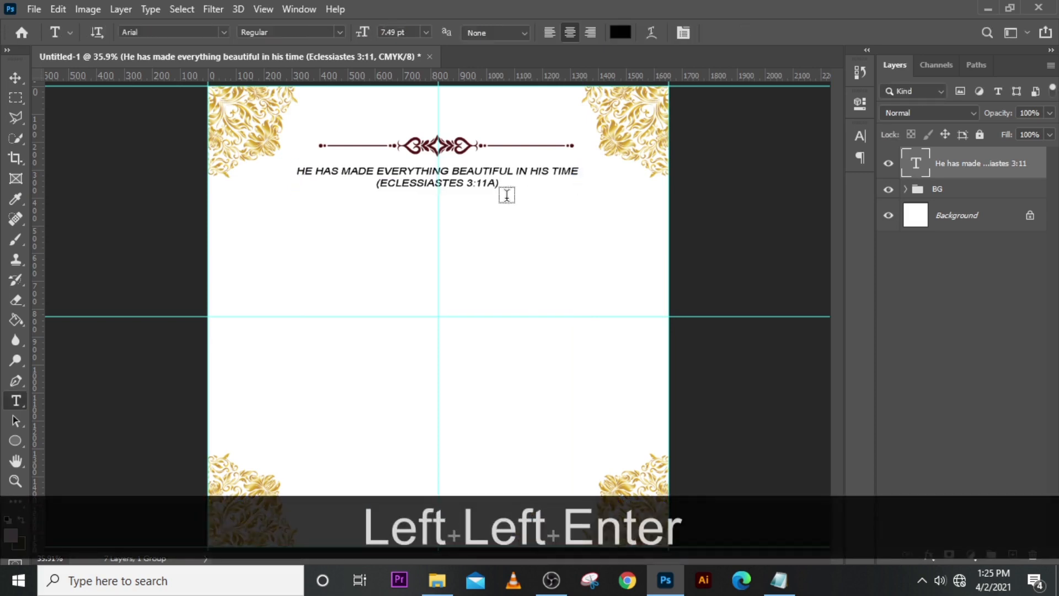
Step: Turn off All Caps for the verse text and nudge it slightly up and right, centred on the vertical guide
left_click(859, 136)
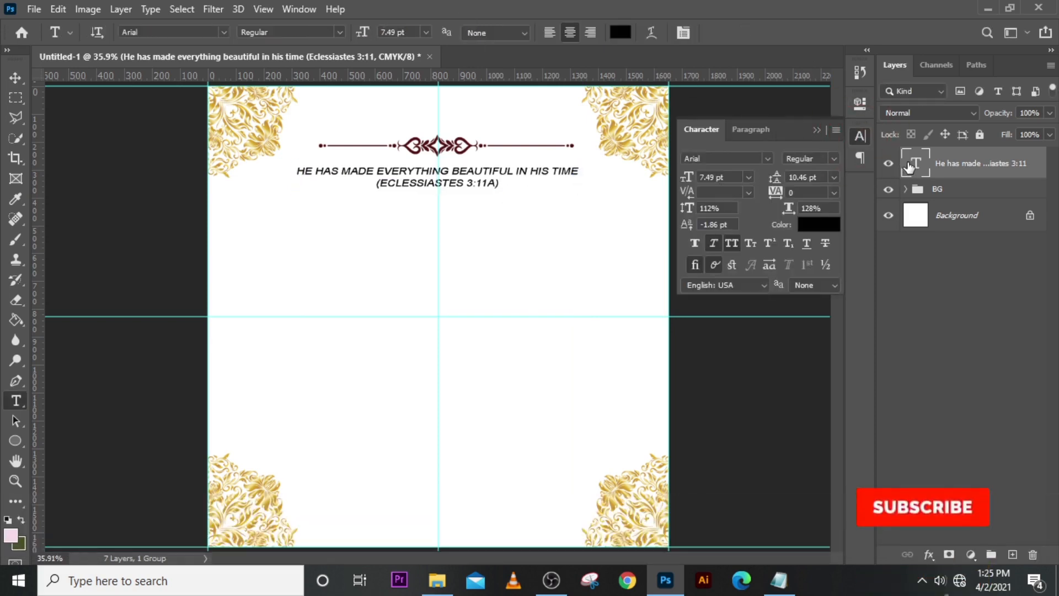
left_click(732, 246)
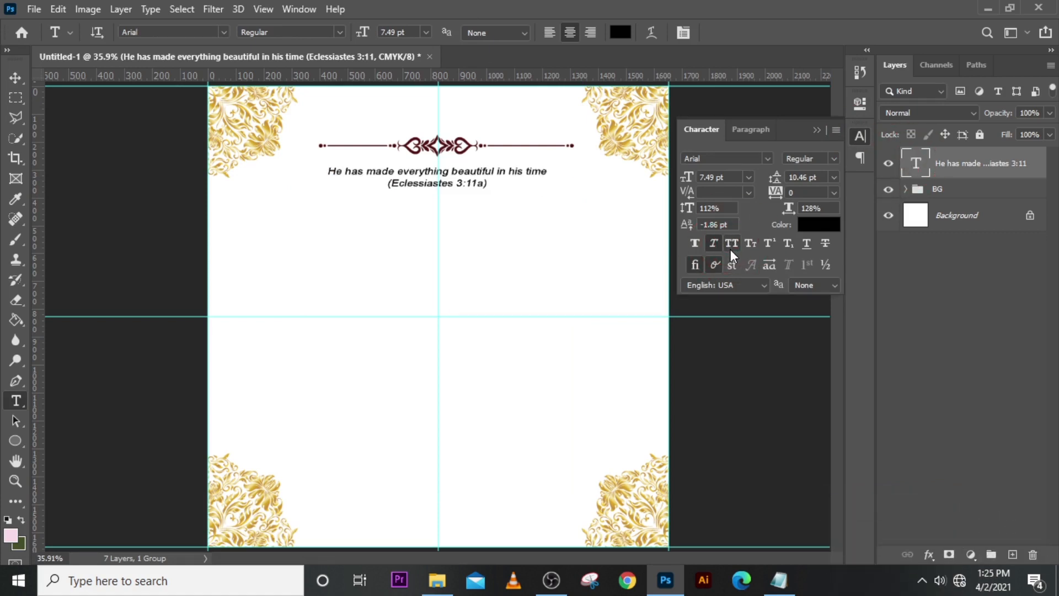
key("Up")
key("Up")
key("Up")
key("ctrl+t")
key("Right")
key("Right")
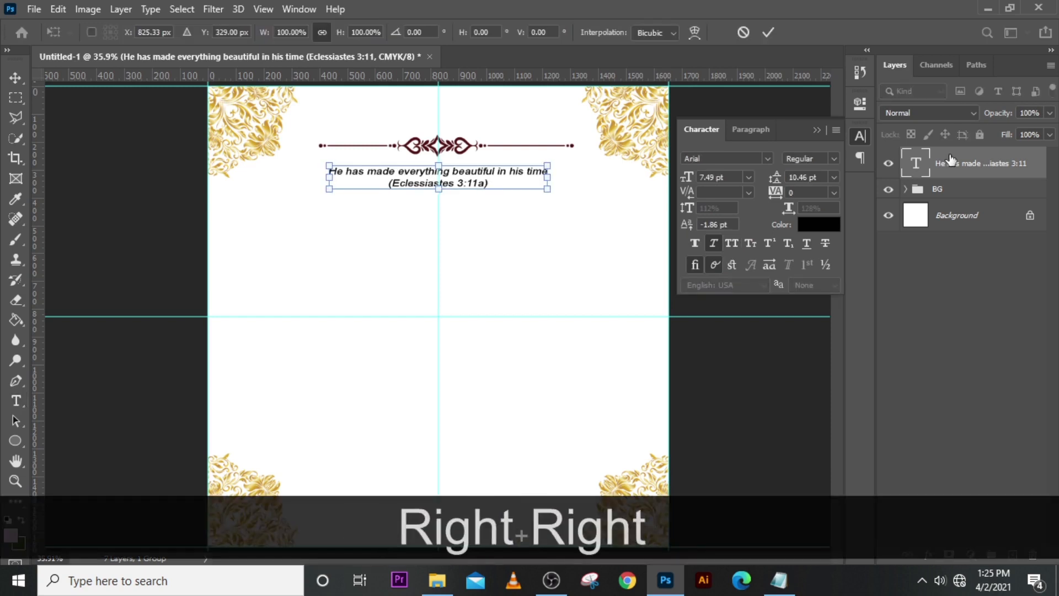
key("ctrl+equal")
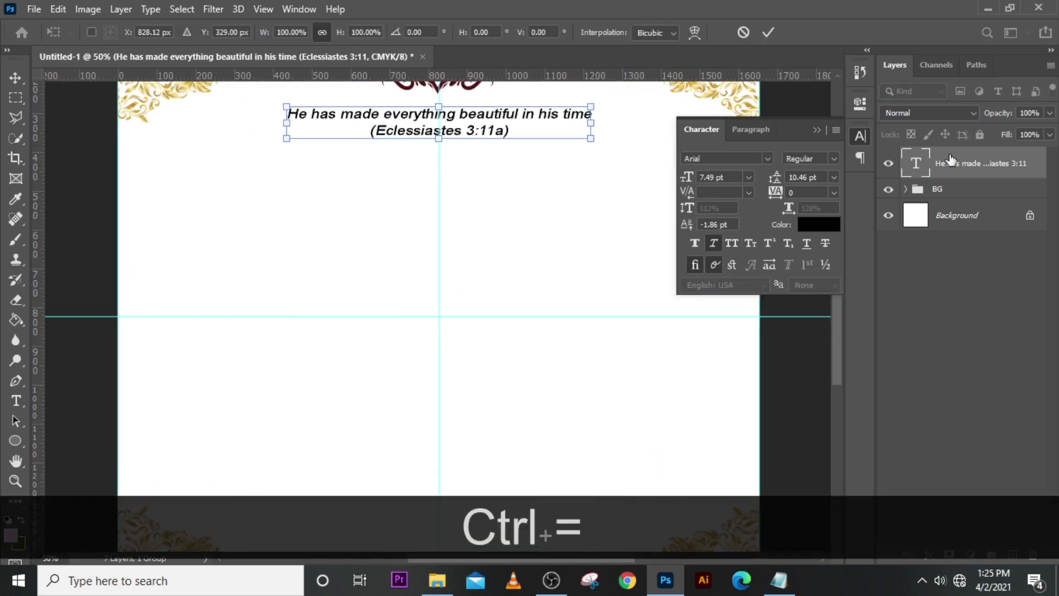
key("Up")
key("Up")
key("Up")
key("Up")
key("Return")
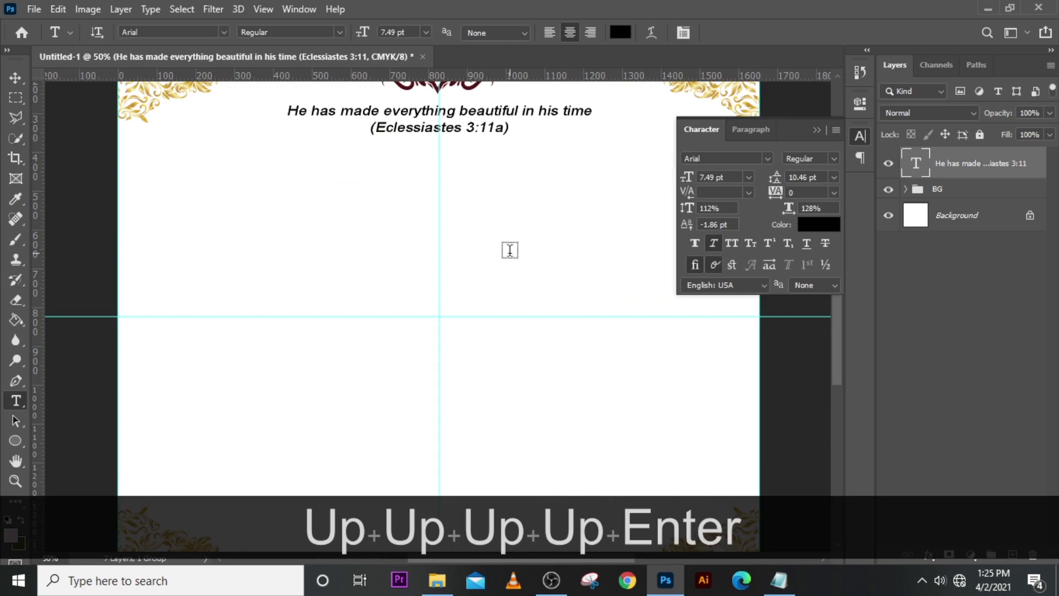
Step: Duplicate the verse text layer and move the copy straight down about 210 px below the original
scroll(510, 250, "up", 3)
key("ctrl+j")
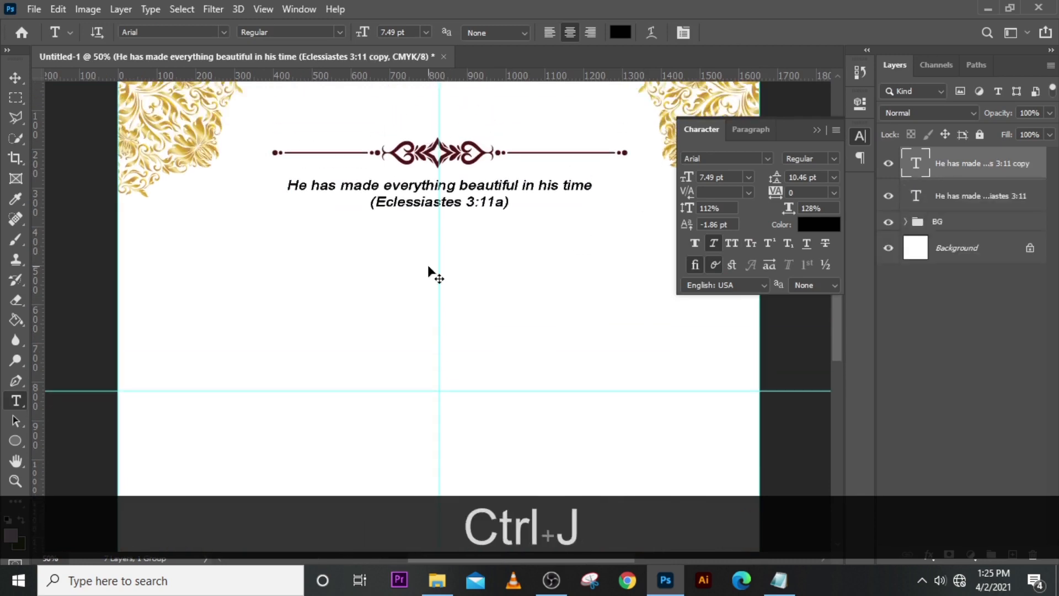
key("shift+Down")
key("shift+Down")
key("shift+Down")
key("v")
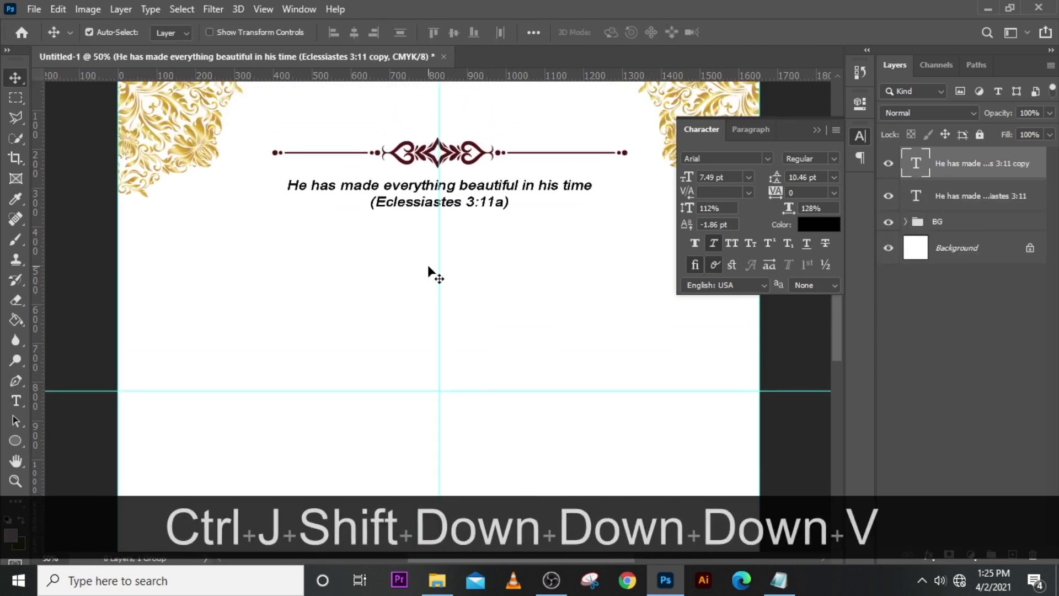
key("shift+Down")
key("shift+Down")
key("shift+Down")
key("shift+Down")
key("shift+Down")
key("shift+Down")
key("shift+Down")
key("shift+Down")
key("shift+Down")
key("shift+Down")
key("shift+Down")
key("shift+Down")
key("shift+Down")
key("shift+Down")
key("shift+Down")
key("shift+Down")
key("shift+Down")
key("shift+Down")
key("shift+Down")
key("shift+Down")
key("shift+Down")
key("shift+Down")
key("shift+Down")
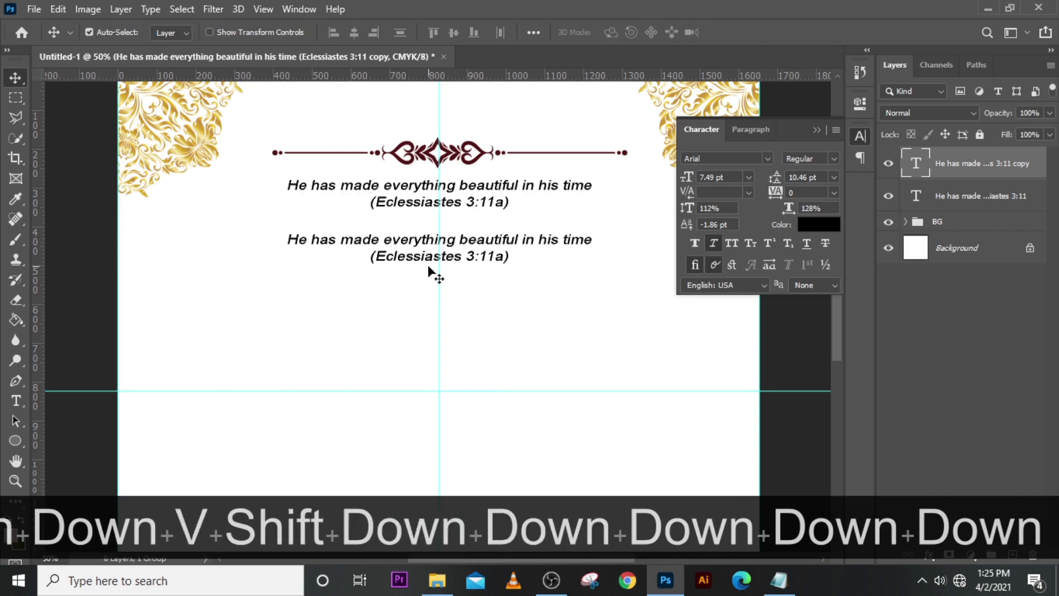
key("shift+Up")
key("shift+Up")
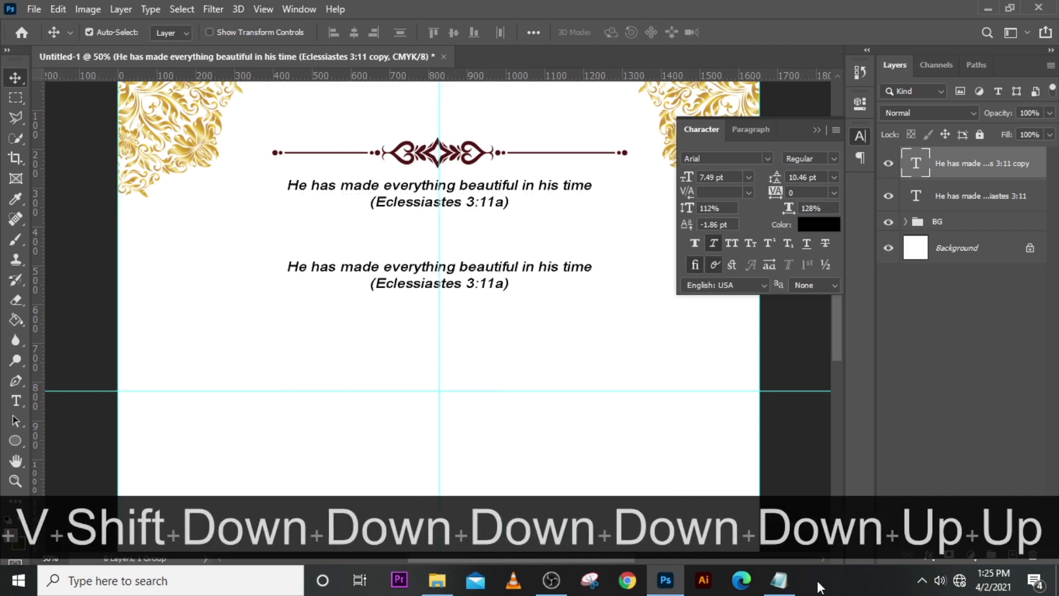
Step: Replace the verse copy's text with the two families' heading line copied from the Notepad file 1
left_click(778, 580)
left_click(507, 280)
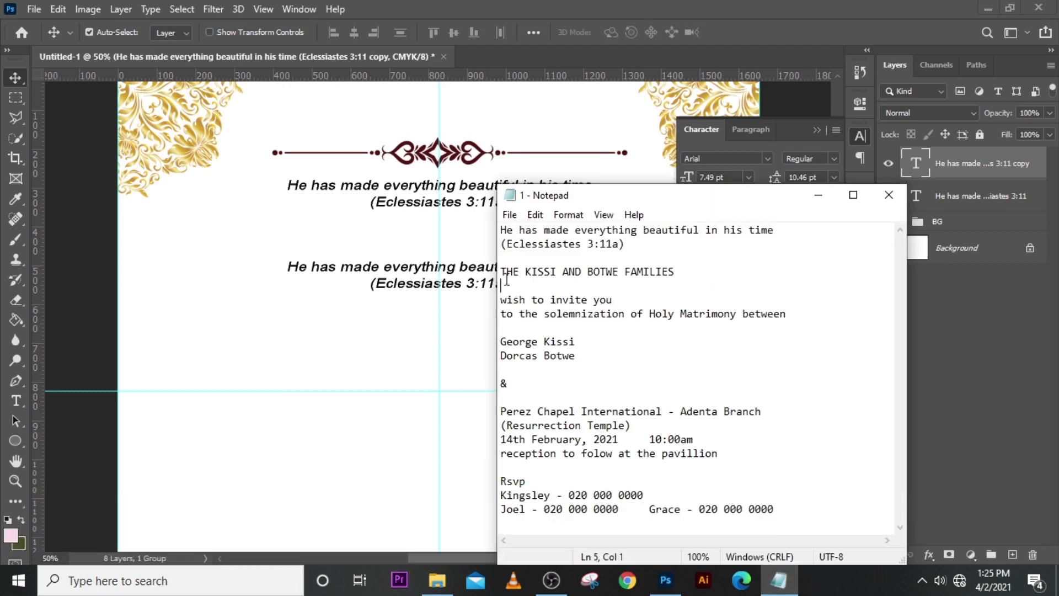
left_click_drag(507, 280, 493, 274)
key("ctrl+c")
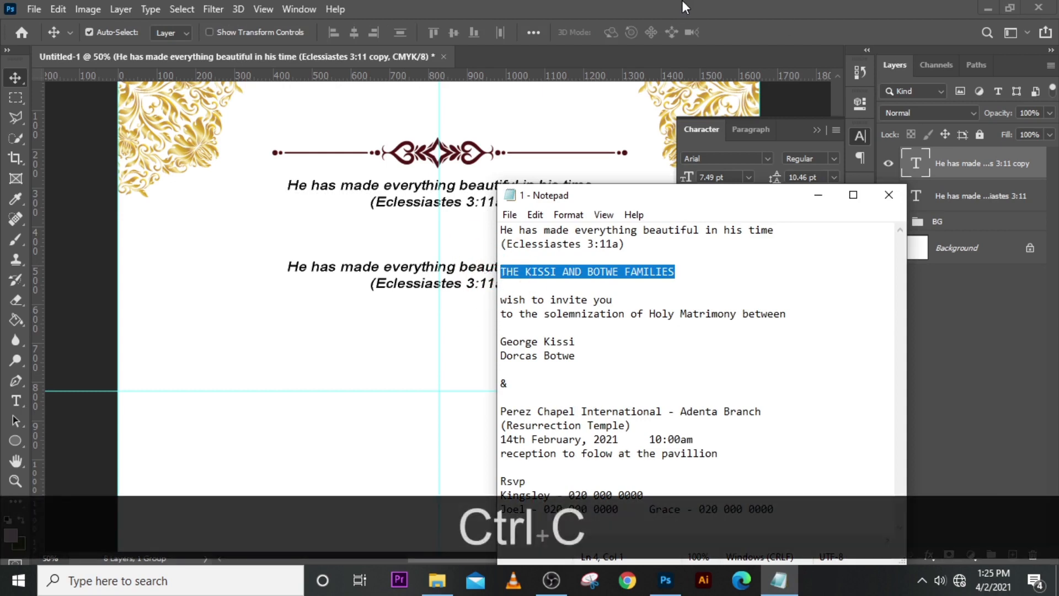
left_click(795, 453)
double_click(916, 166)
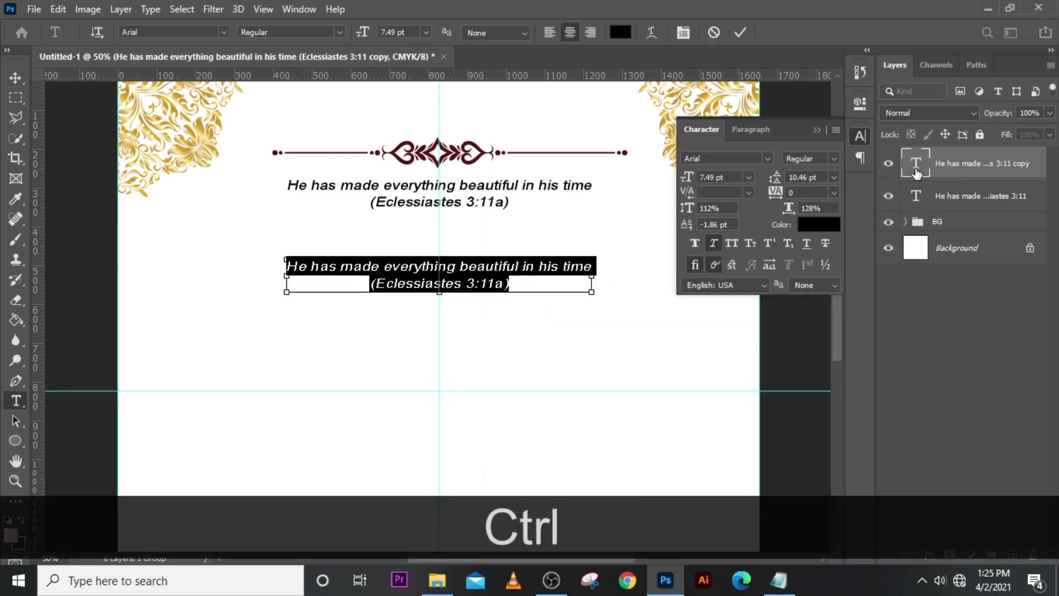
key("ctrl+v")
left_click(919, 172)
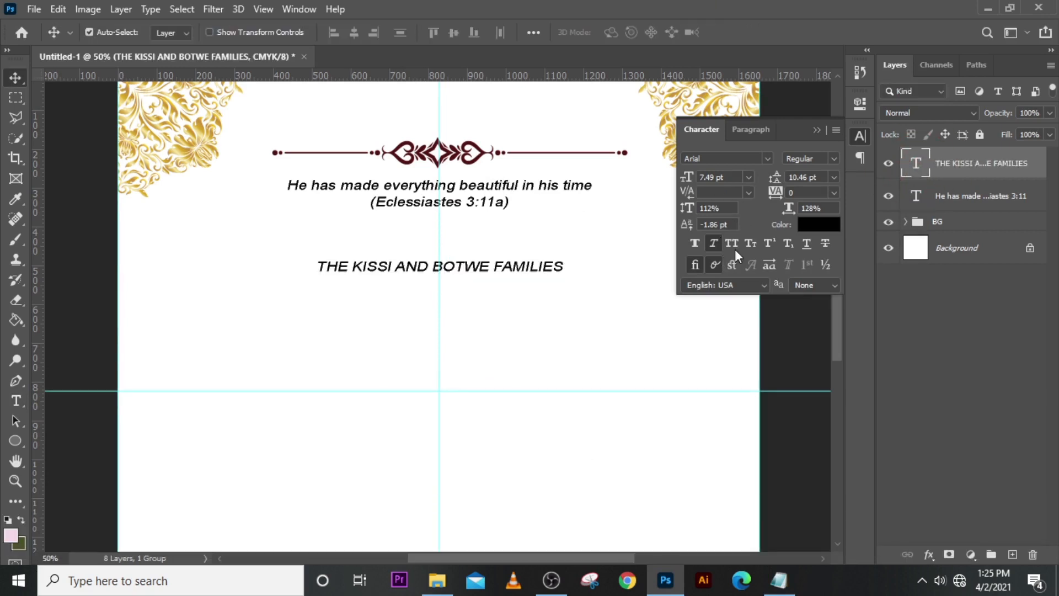
Step: Set the families heading's font to Baskerville BT
left_click(767, 160)
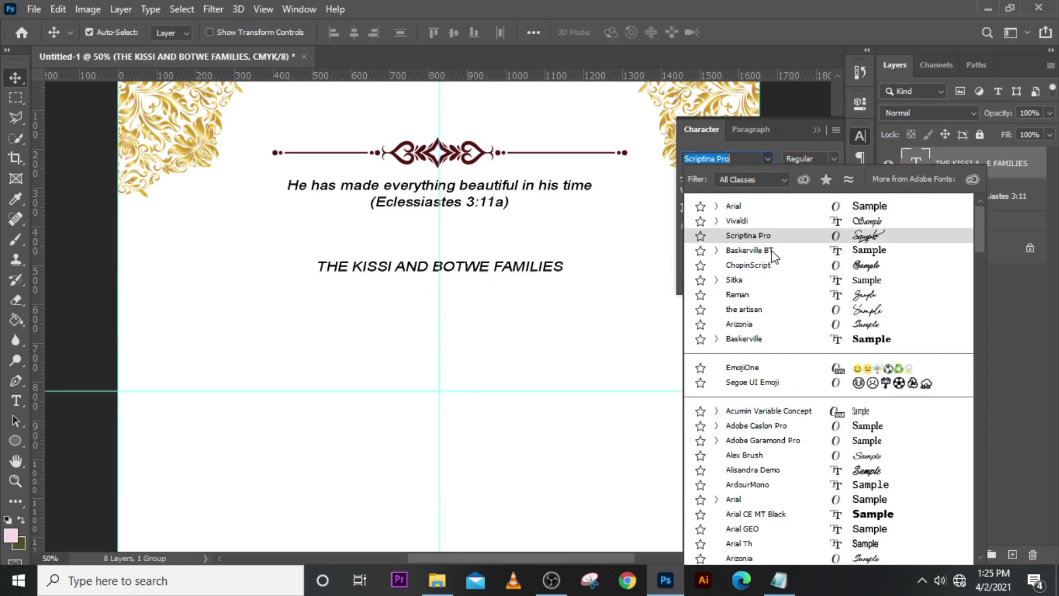
left_click(749, 251)
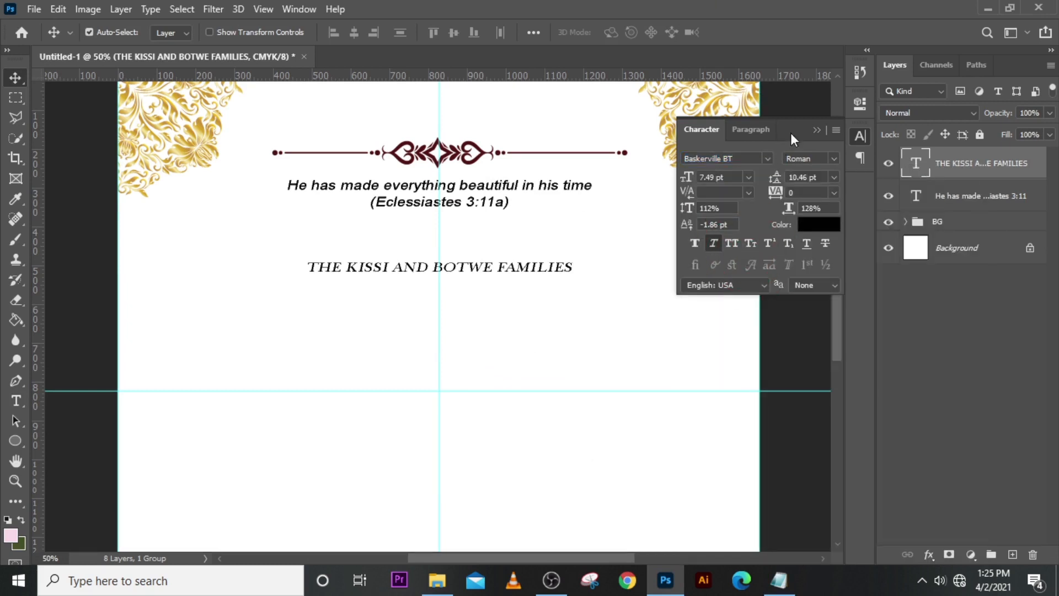
left_click(816, 130)
Step: Try to turn off faux italic for the families heading
left_click(859, 137)
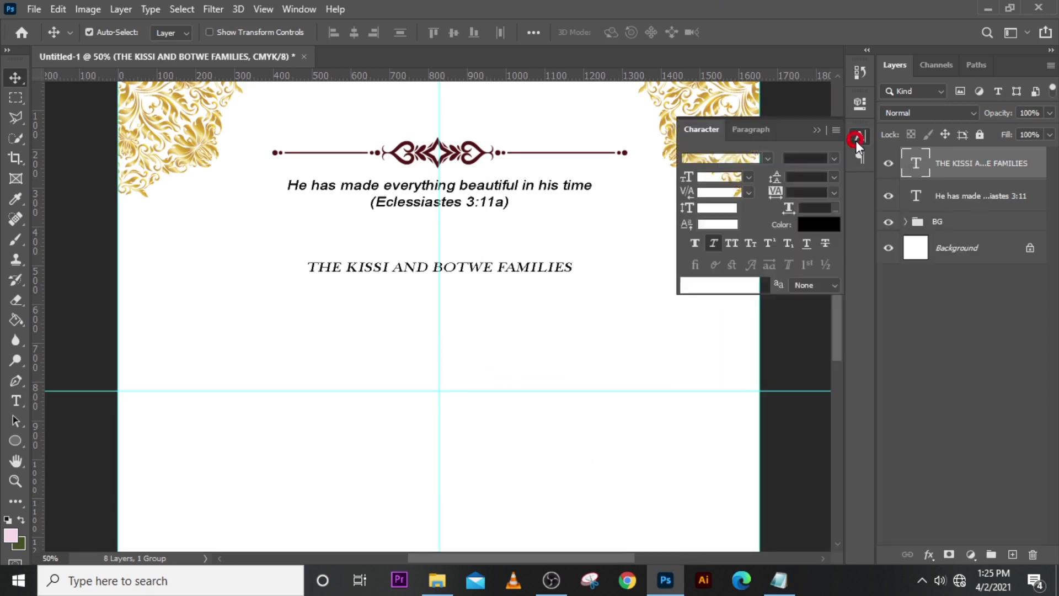
left_click(714, 245)
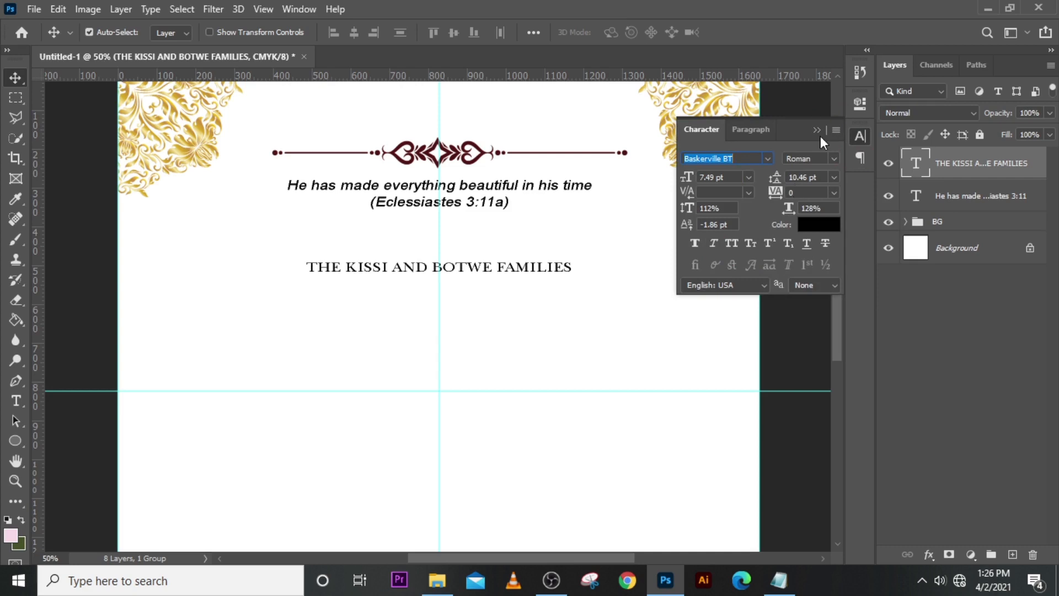
left_click(948, 170)
key("ctrl+t")
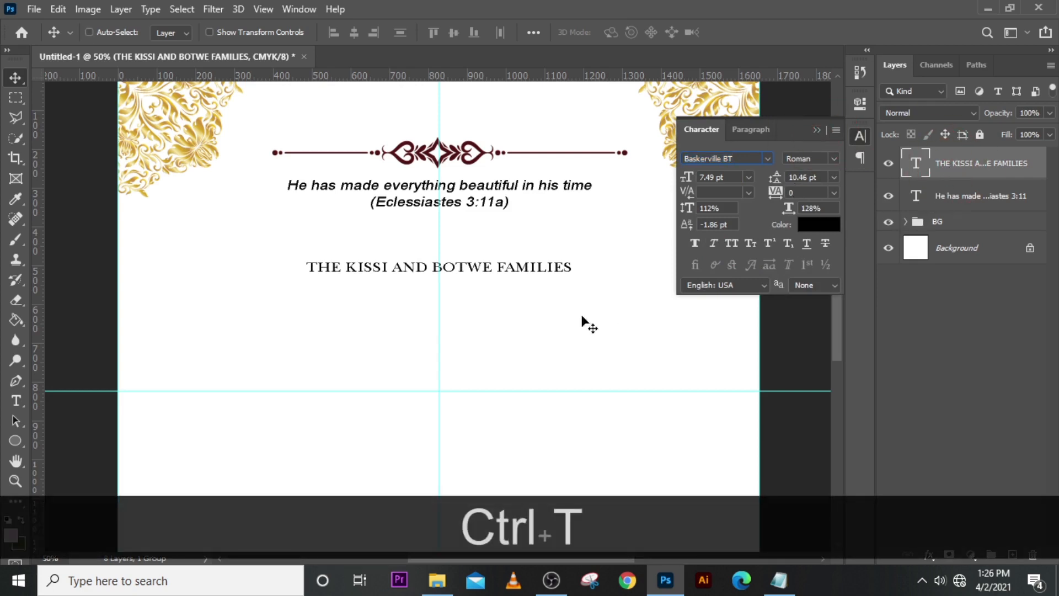
left_click(816, 131)
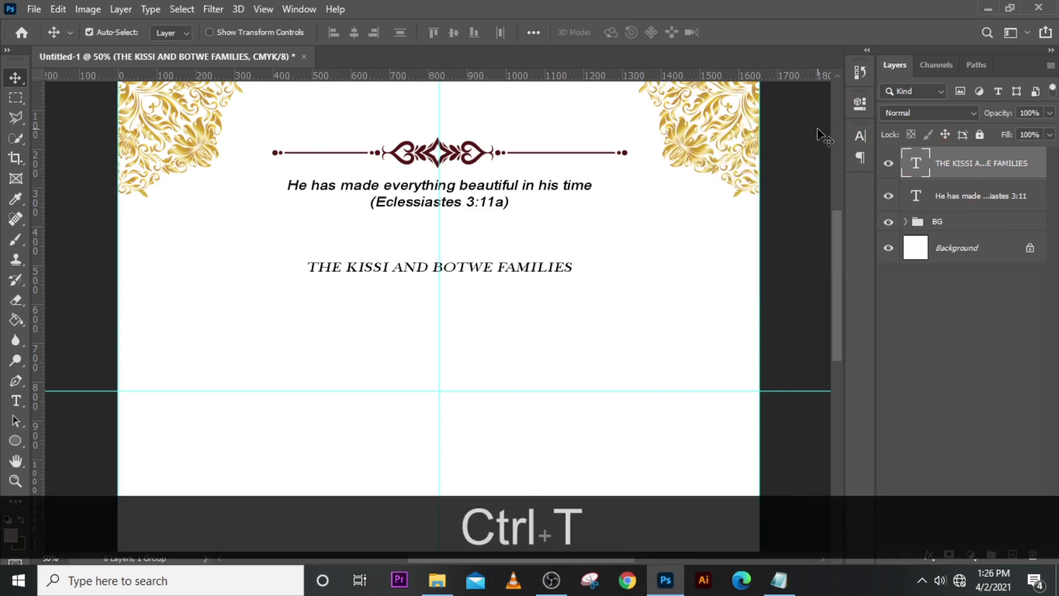
Step: Scale the families heading from its centre to about 139% and move it up about 50 px towards the verse
key("ctrl+t")
left_click_drag(572, 276, 620, 287)
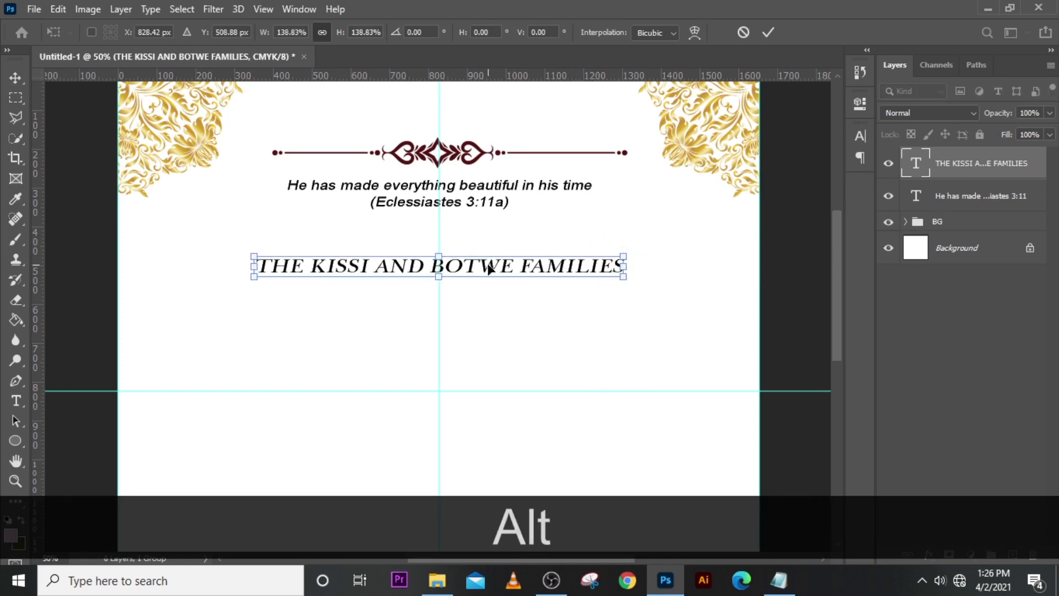
key("shift+Up")
key("shift+Up")
key("shift+Up")
key("shift+Up")
key("shift+Up")
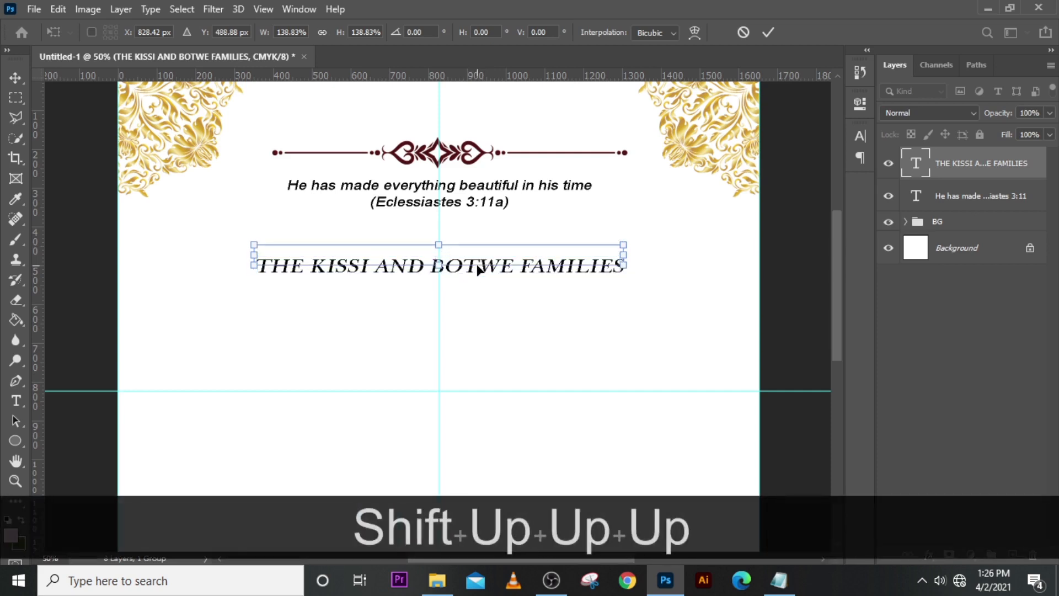
key("Return")
Step: Duplicate the families heading layer and move the copy about 50 px down, directly beneath the original
key("ctrl+j")
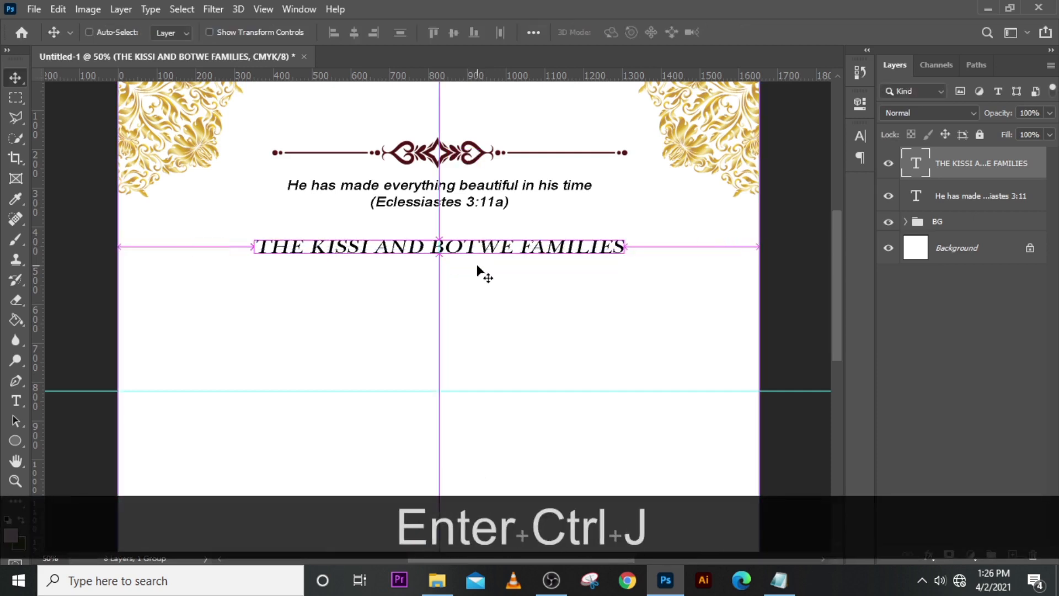
key("shift+Down")
key("shift+Down")
key("shift+Down")
key("shift+Down")
key("shift+Down")
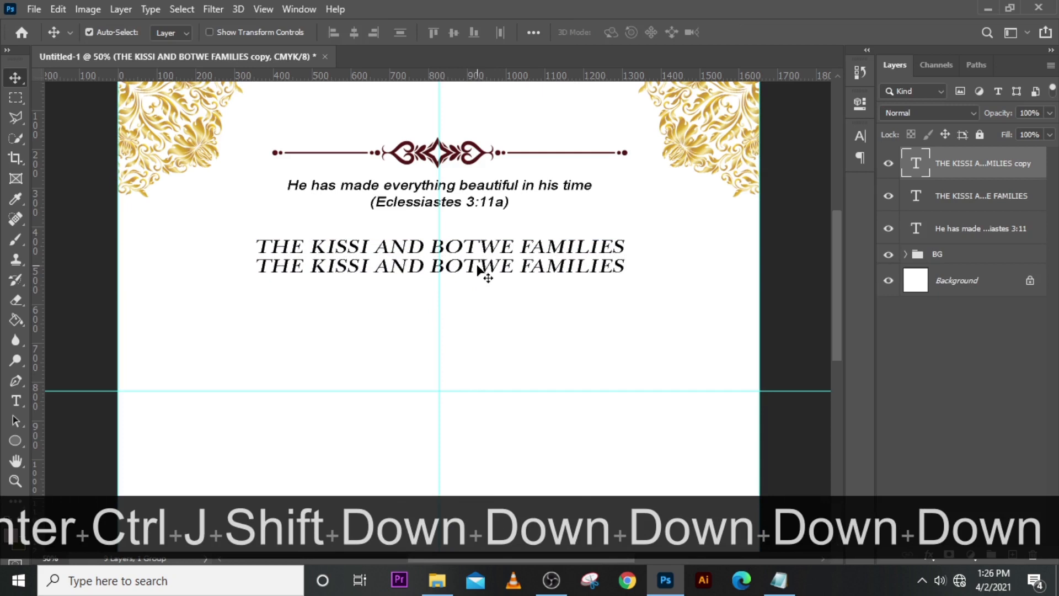
Step: Replace the heading copy's text with "wish to invite you to the solemnization of Holy Matrimony between" on two lines, copied from the Notepad file
left_click(778, 580)
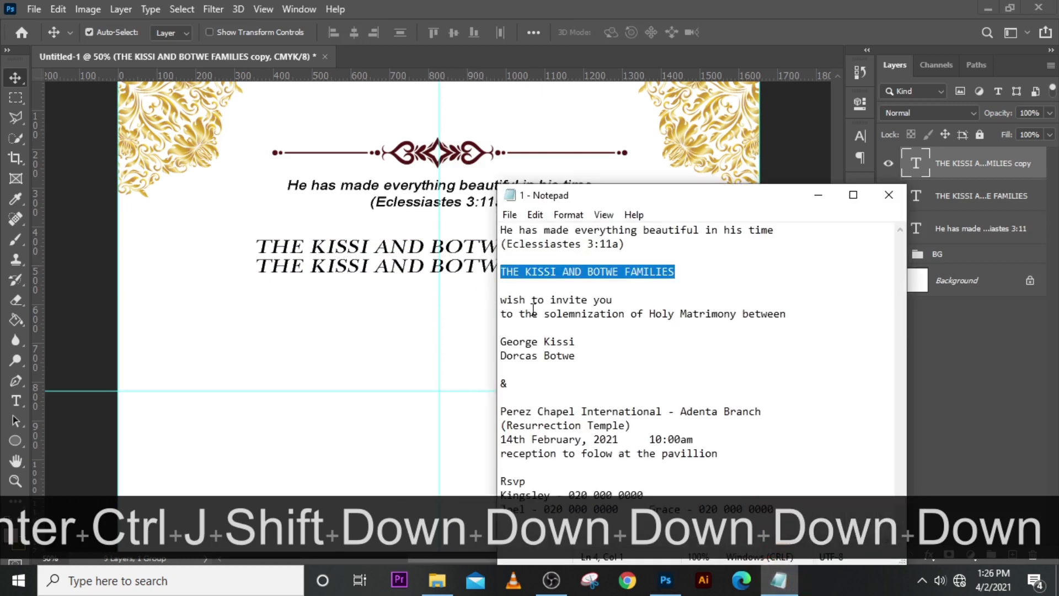
left_click_drag(501, 300, 788, 316)
key("ctrl+c")
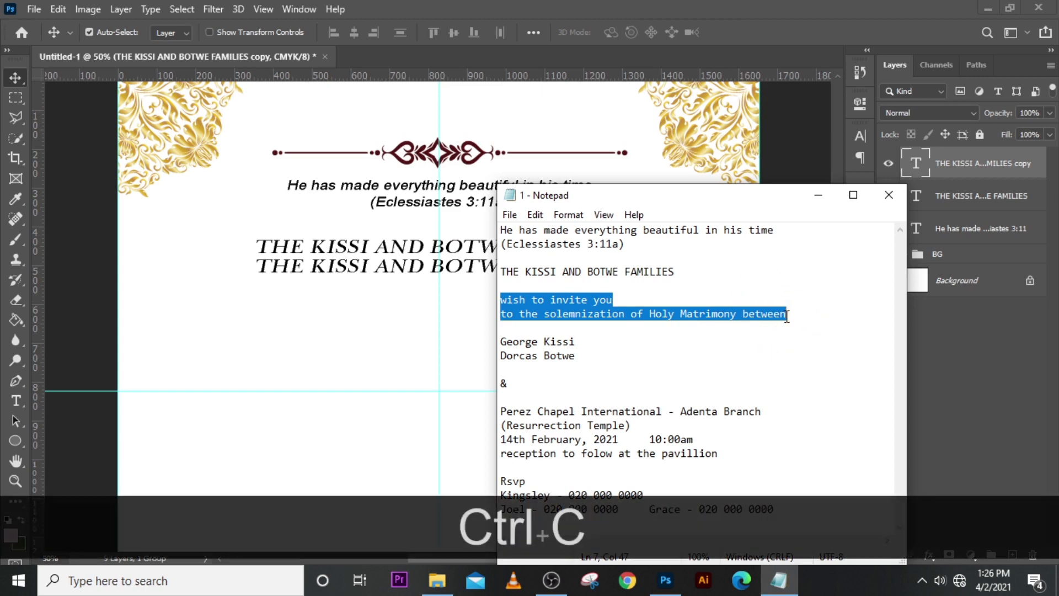
left_click(614, 7)
double_click(917, 164)
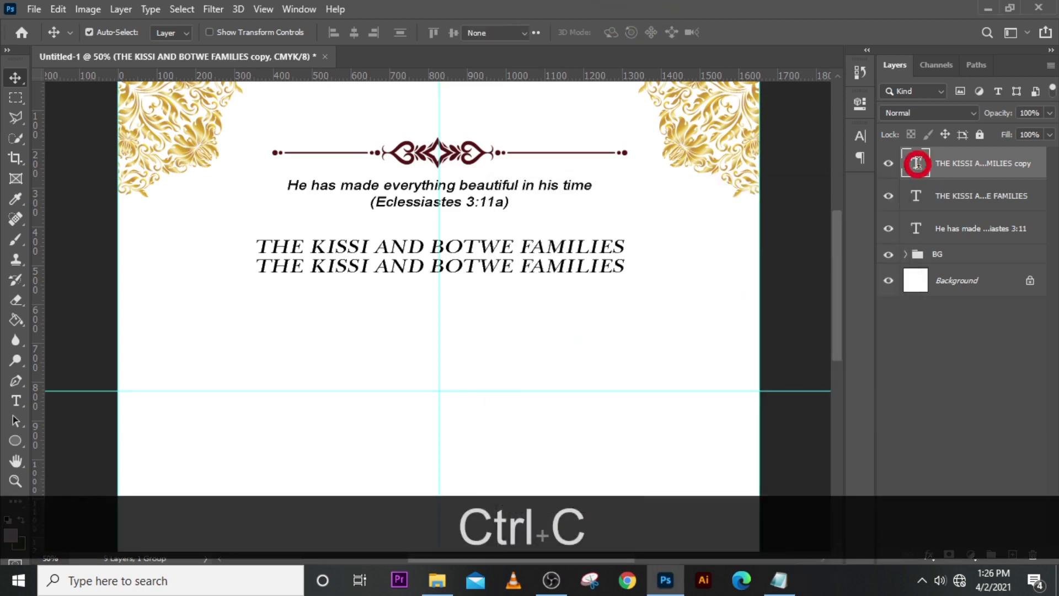
key("ctrl+v")
left_click(916, 162)
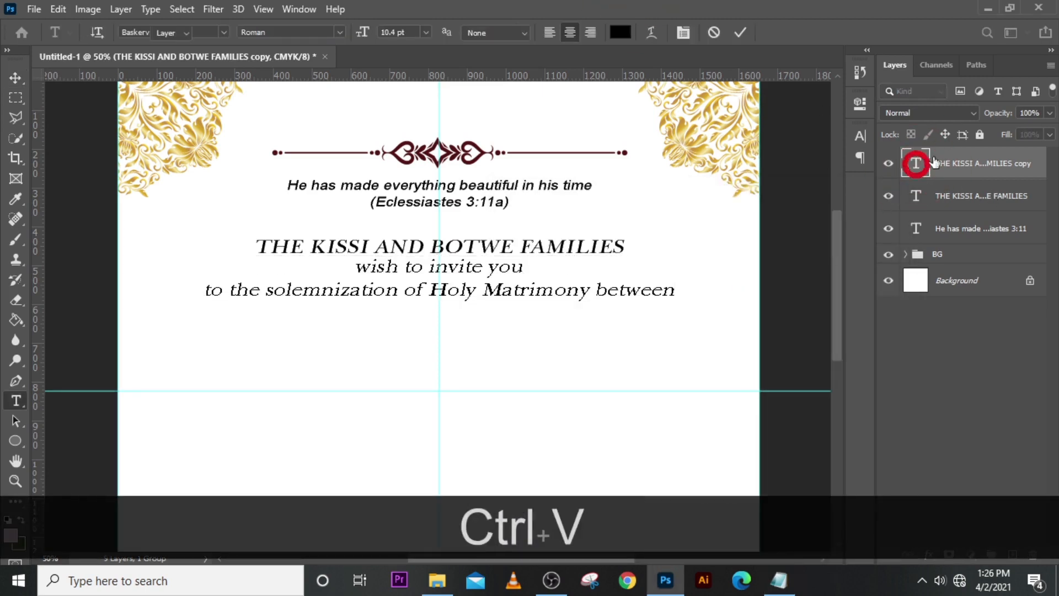
Step: Set the leading of the "wish to invite you" text to Auto and nudge it down about 5 px from the heading
key("ctrl+equal")
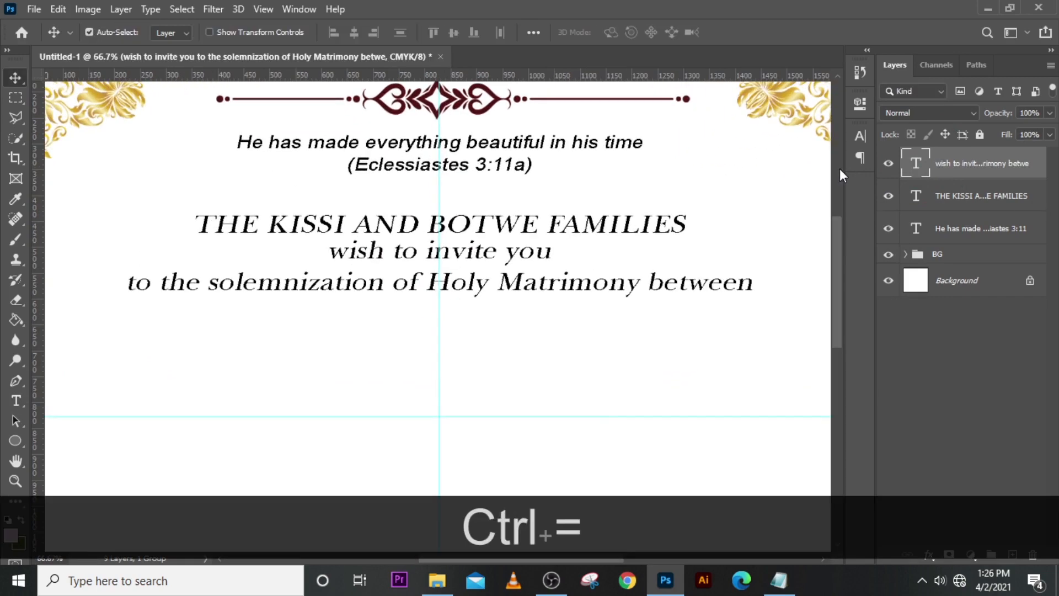
key("Down")
key("Down")
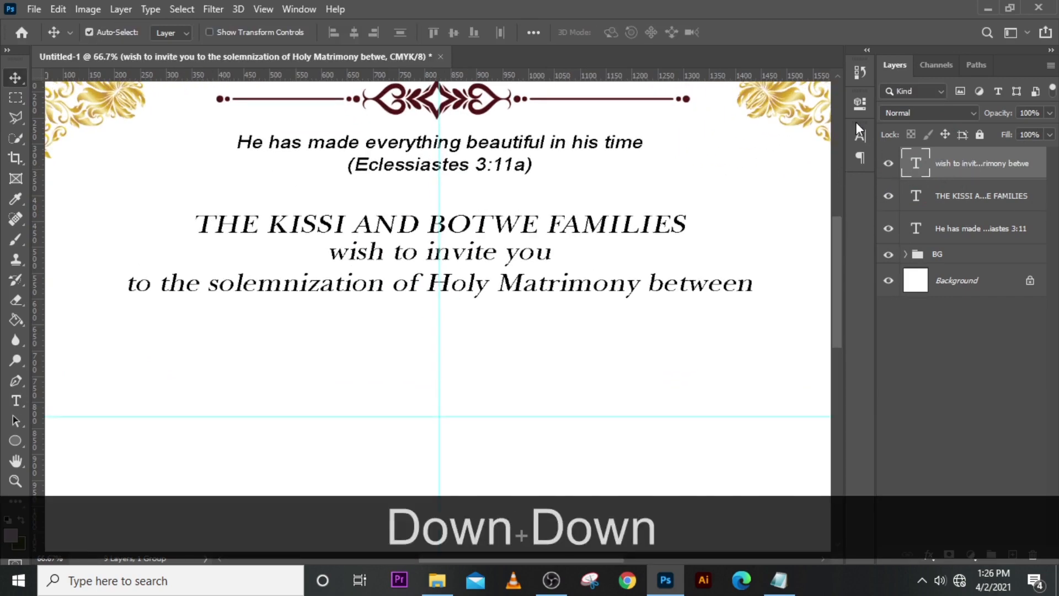
left_click(859, 132)
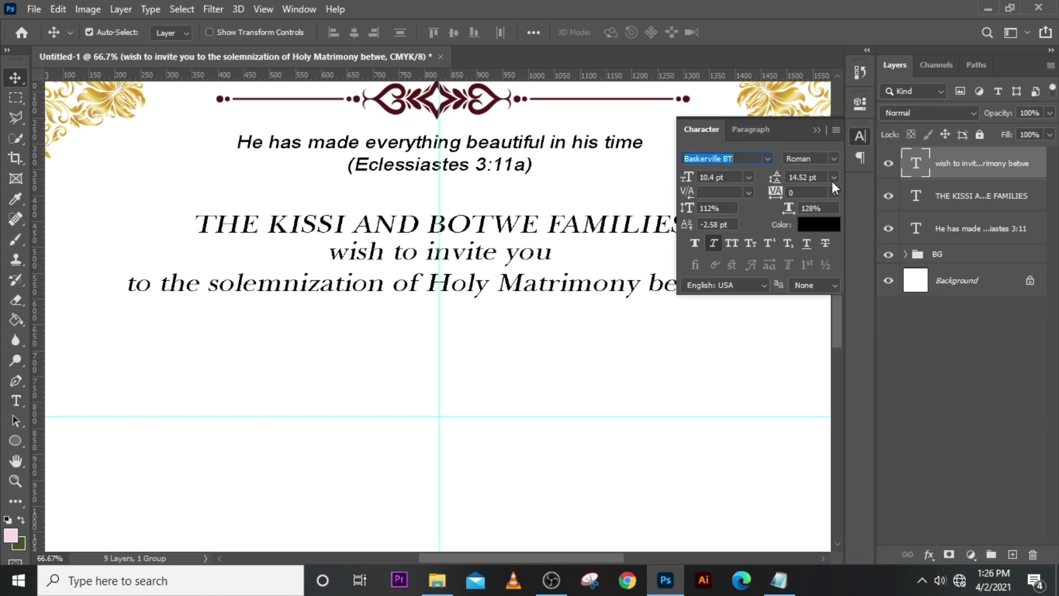
left_click(833, 177)
left_click(820, 191)
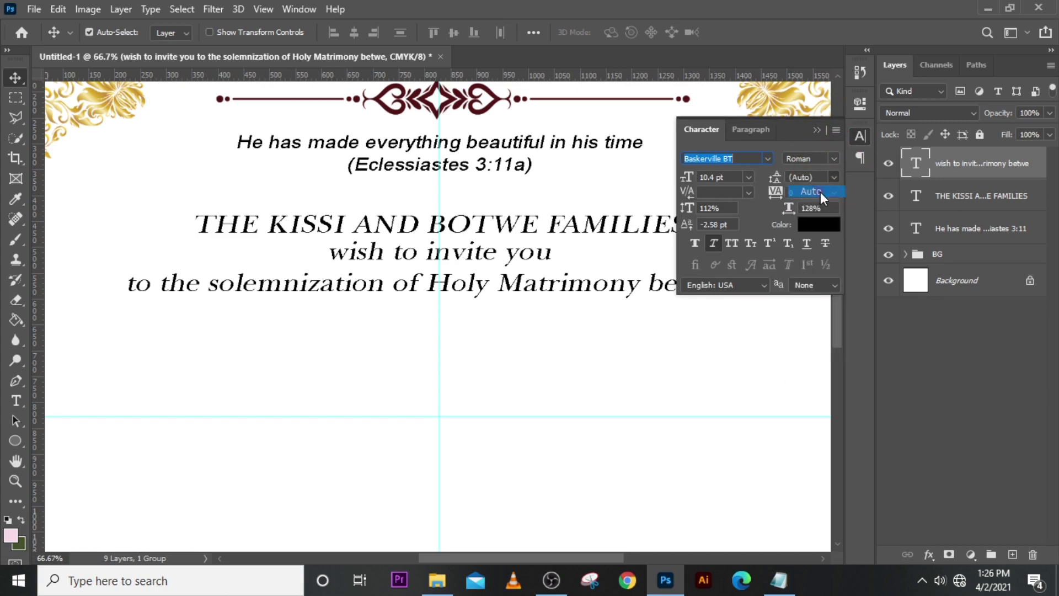
left_click(818, 130)
key("Down")
key("Down")
key("Down")
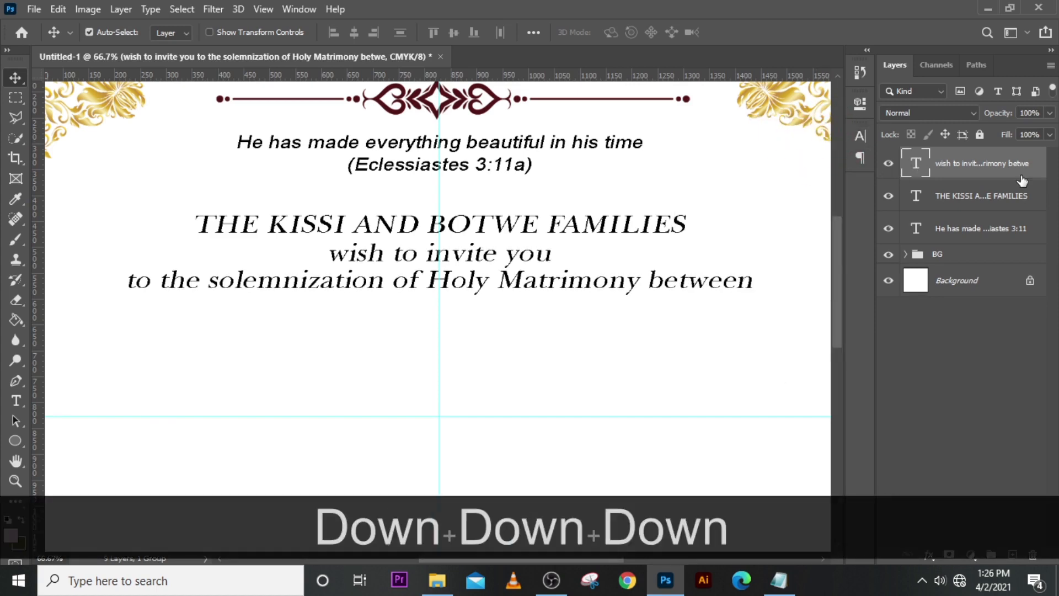
Step: Duplicate the "wish to invite you" text layer and move the copy about 130 px down, above the horizontal guide
key("ctrl+0")
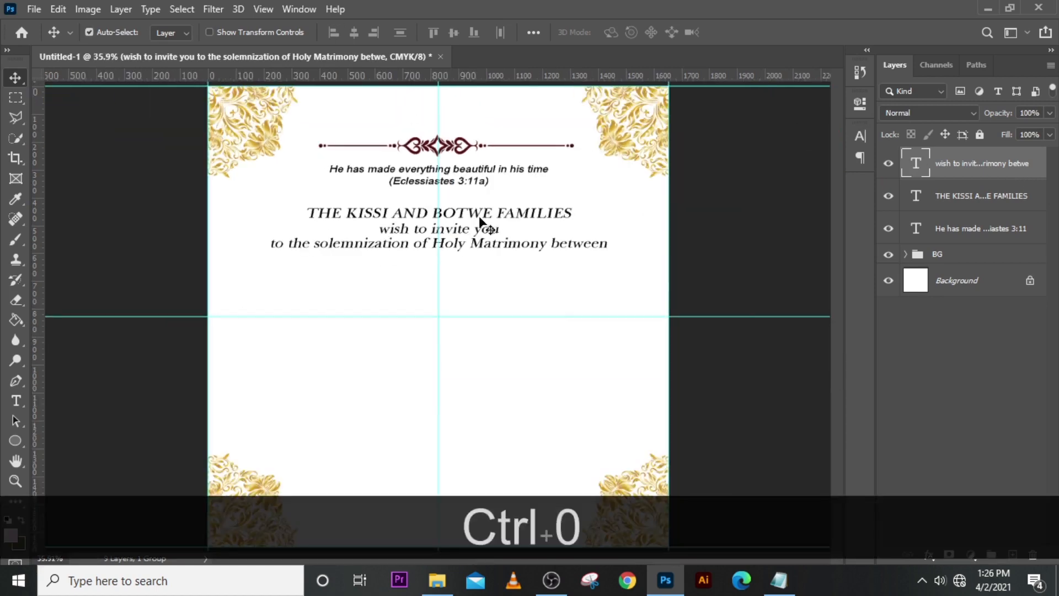
key("ctrl+j")
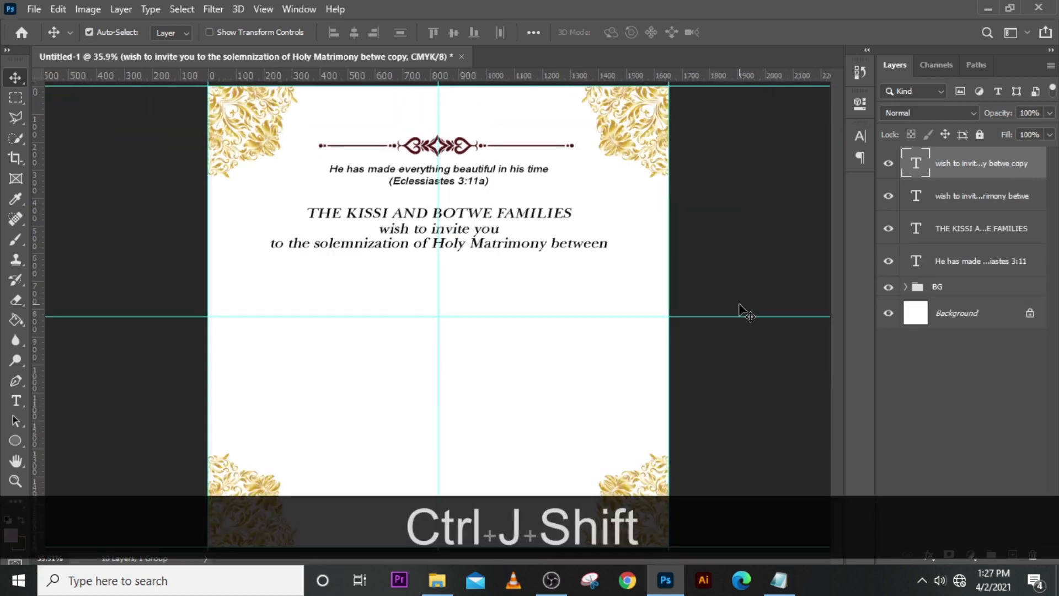
key("shift+Down")
key("shift+Down")
key("shift+Down")
key("shift+Down")
key("shift+Down")
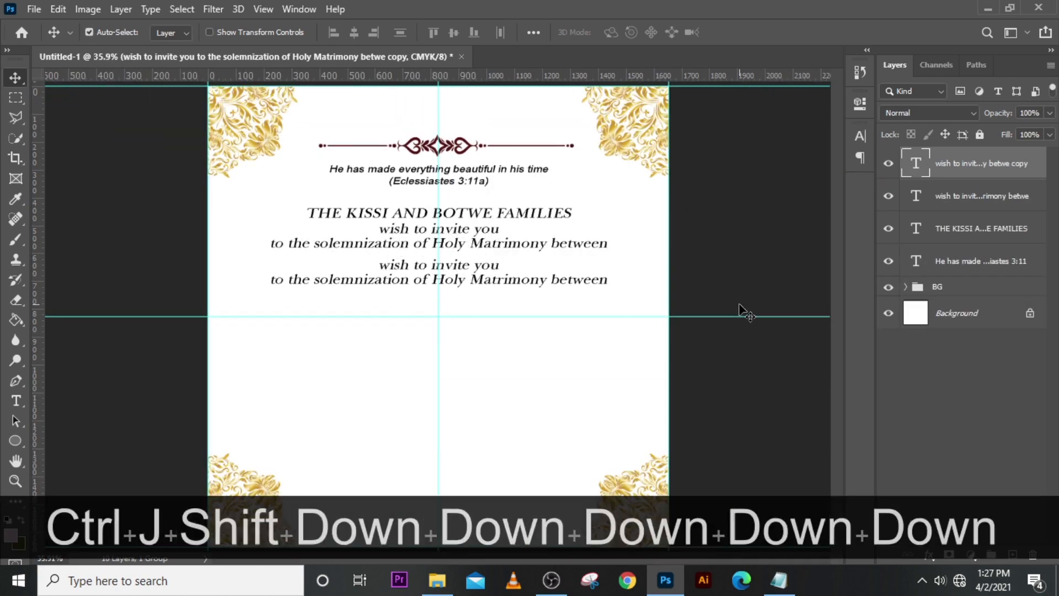
Step: Replace the lower invitation text copy with the groom's full name, copied from the Notepad file
left_click(779, 580)
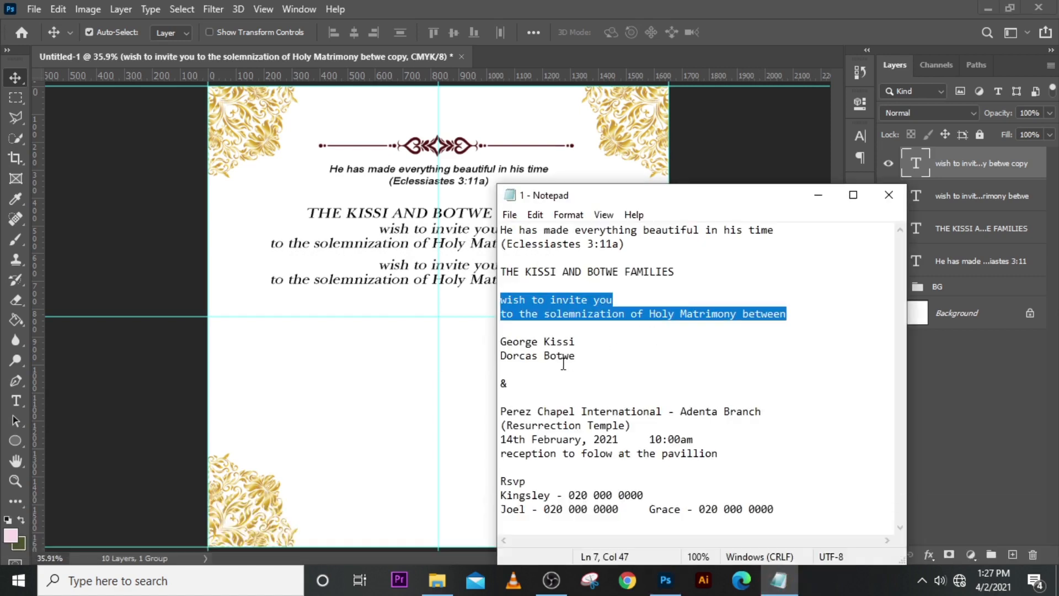
left_click_drag(580, 341, 504, 343)
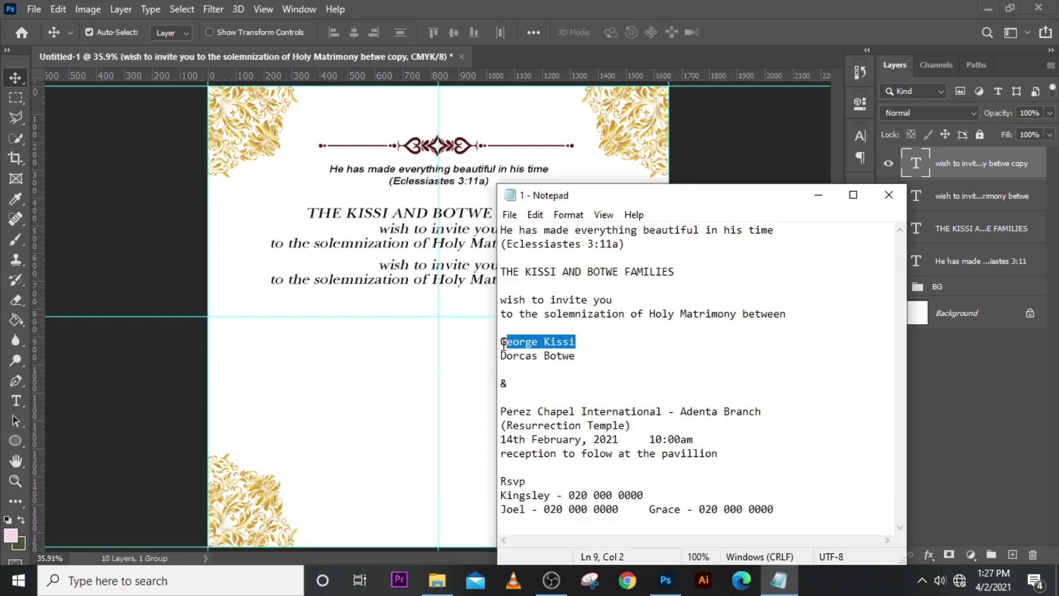
key("ctrl+c")
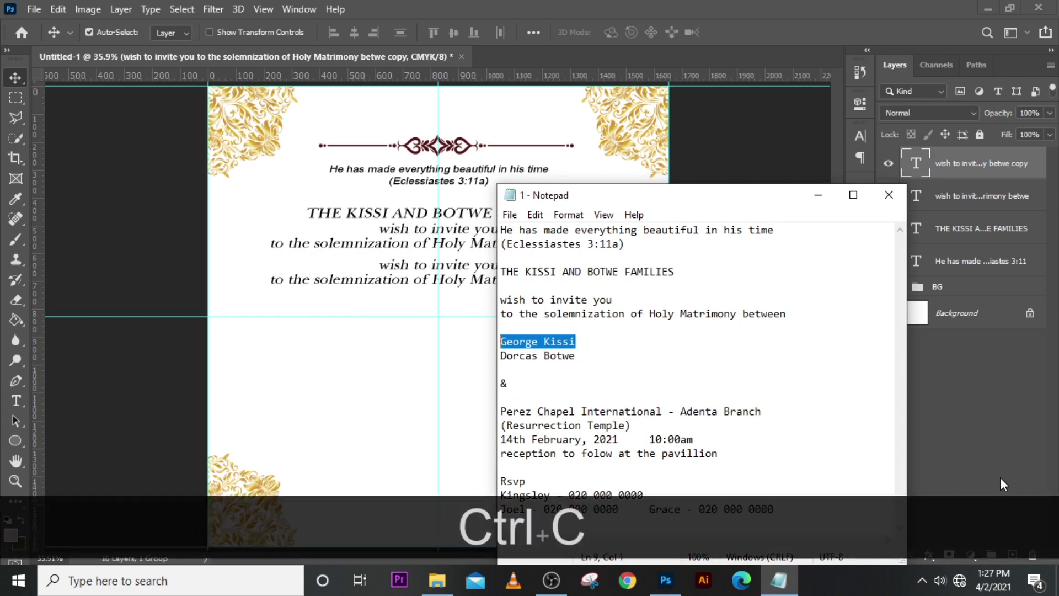
left_click(903, 148)
double_click(916, 164)
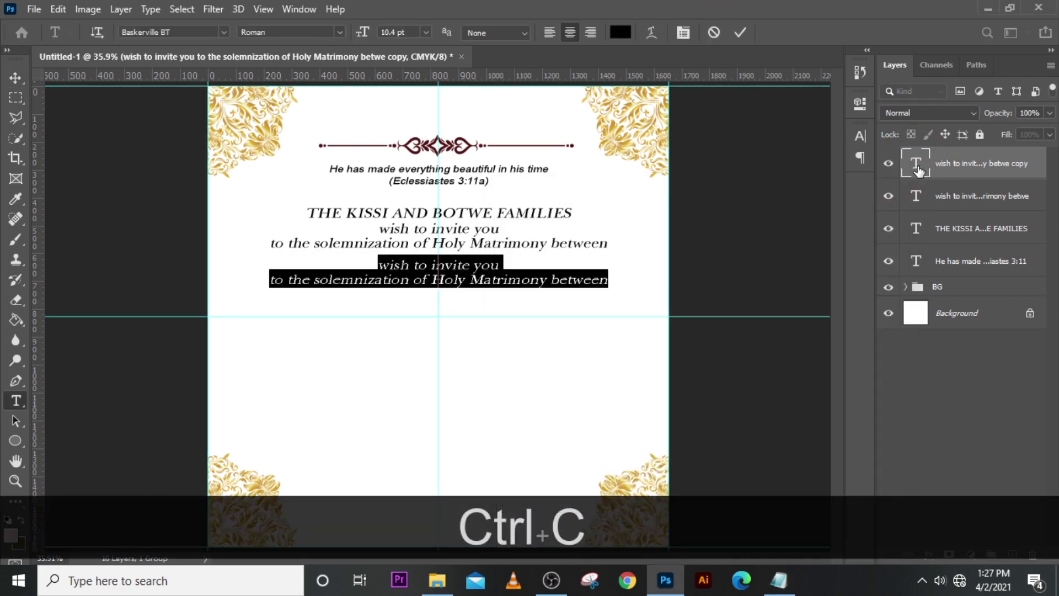
key("ctrl+v")
Step: Enlarge the groom's name about its centre to 29.65 pt and move it about 40 px down, clear of the invitation text
key("ctrl+t")
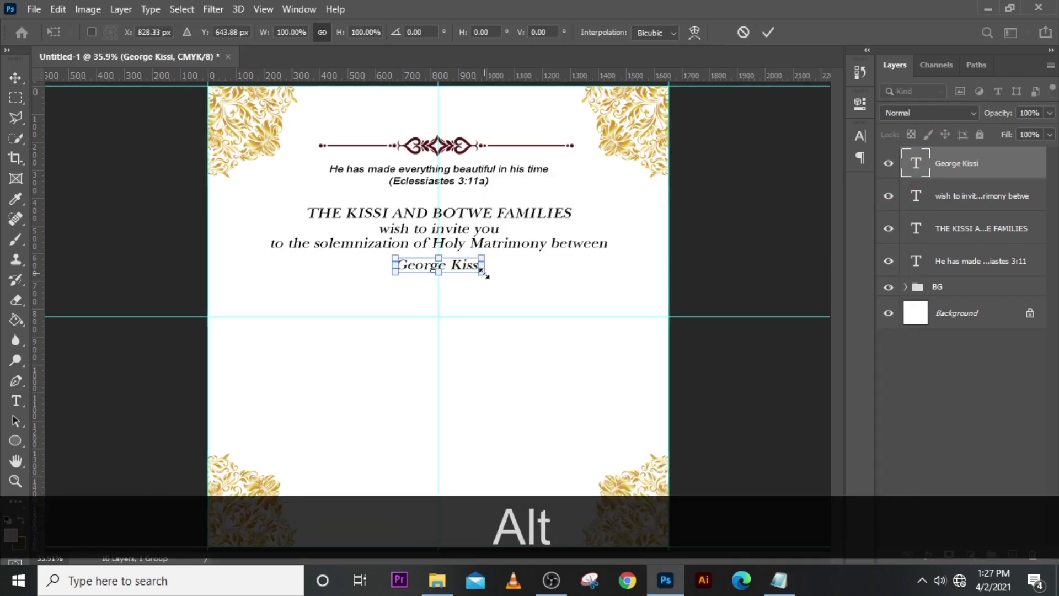
left_click_drag(505, 286, 558, 322)
key("Return")
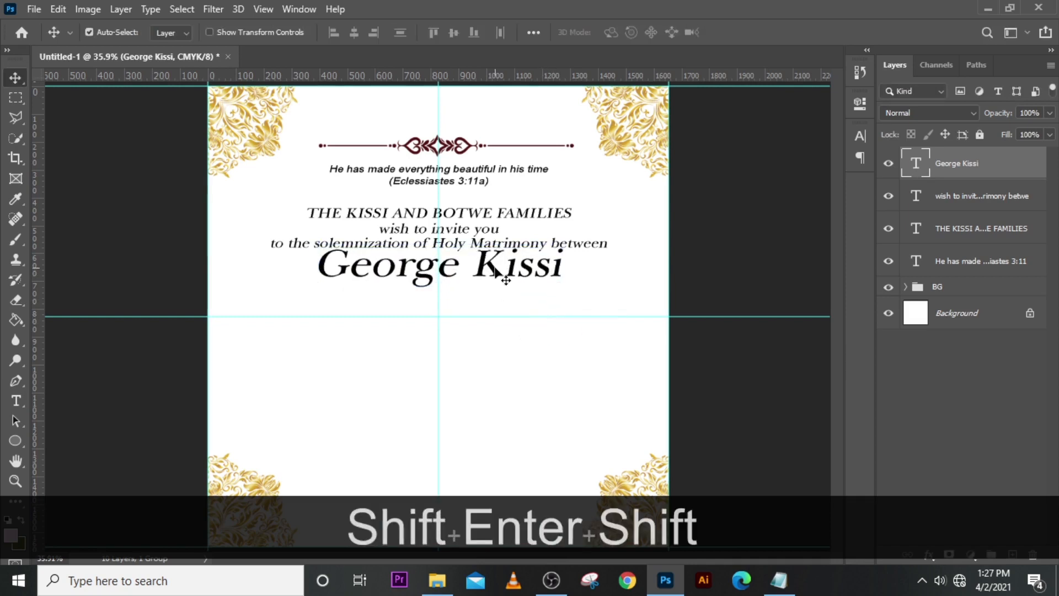
key("shift+Down")
key("shift+Down")
key("shift+Down")
key("shift+Down")
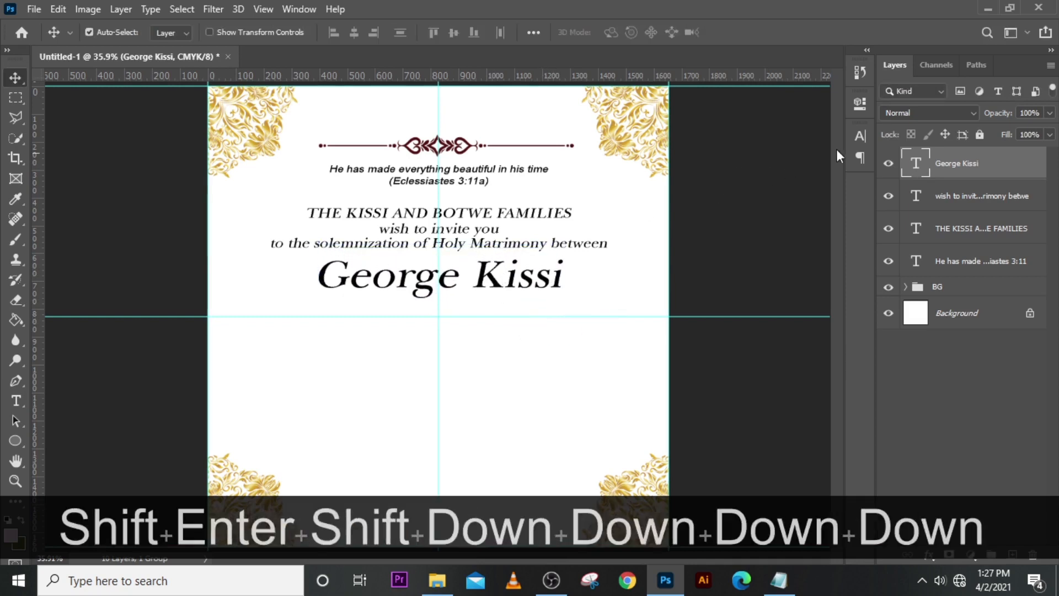
Step: Set the font of the groom's name to Vivaldi
left_click(862, 138)
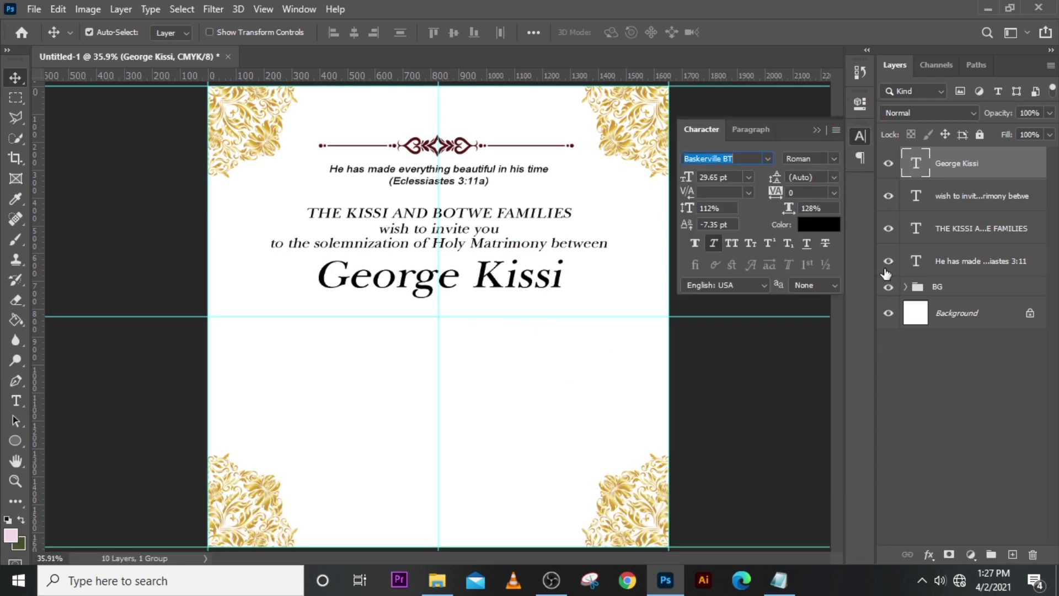
left_click(767, 159)
key("Down")
key("Down")
key("Down")
key("Down")
key("Down")
key("Down")
key("Down")
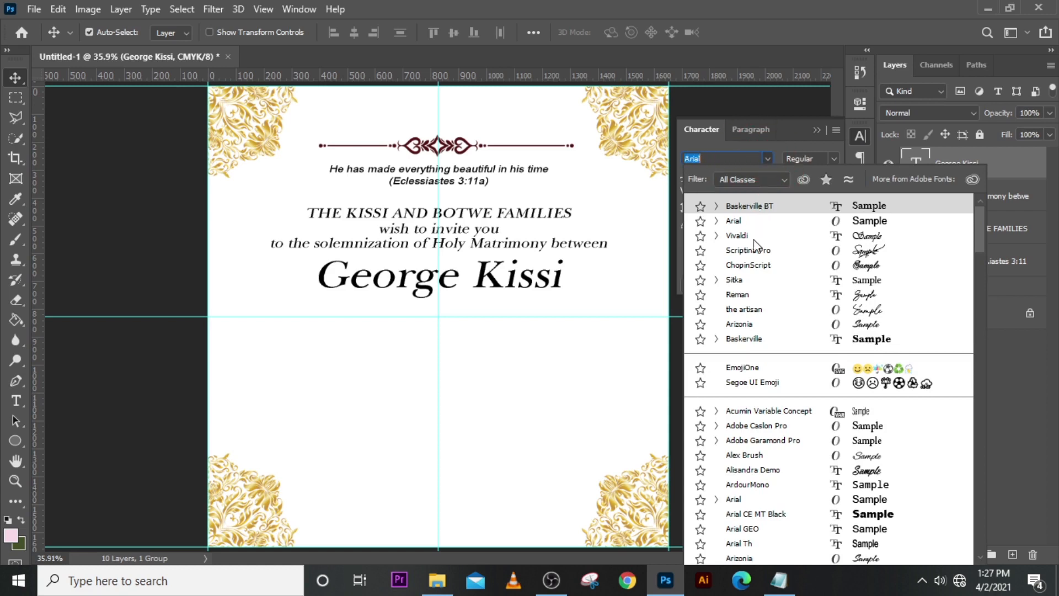
left_click(741, 238)
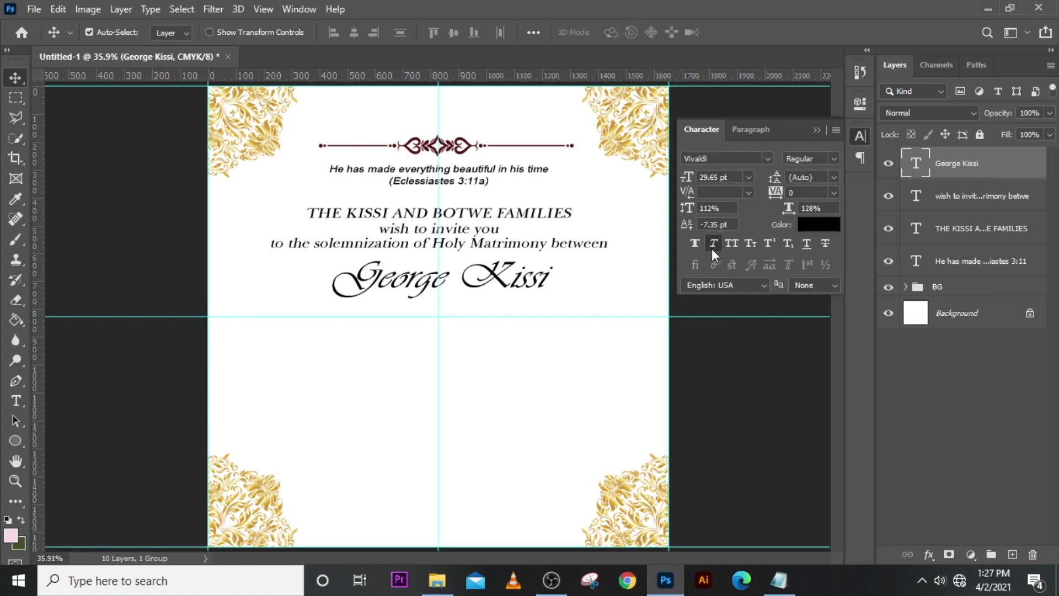
Step: Set the text colour of the groom's name to maroon #530F13
left_click(820, 226)
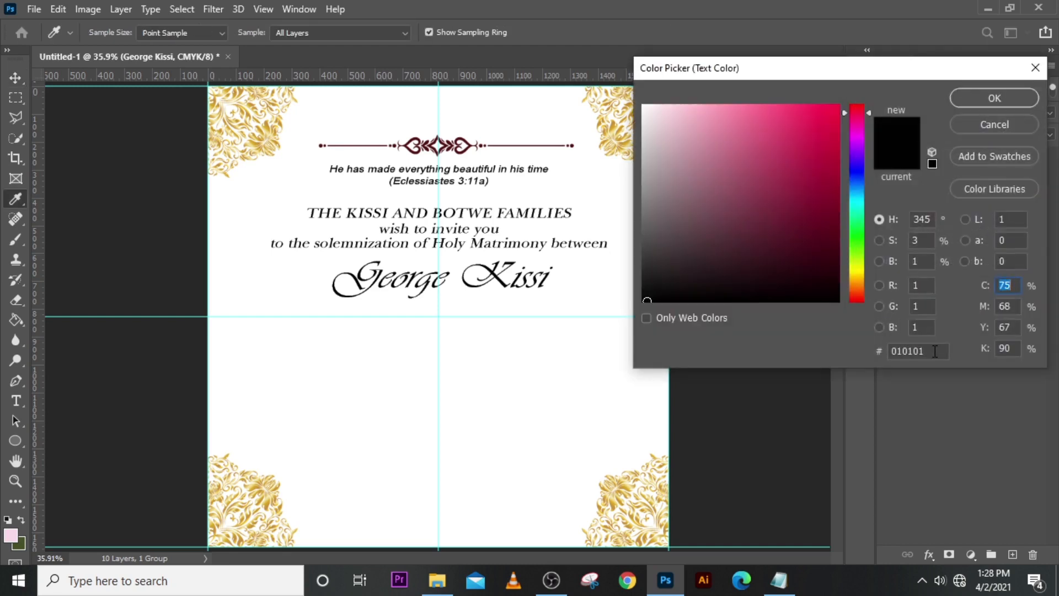
left_click_drag(935, 352, 819, 353)
type("5")
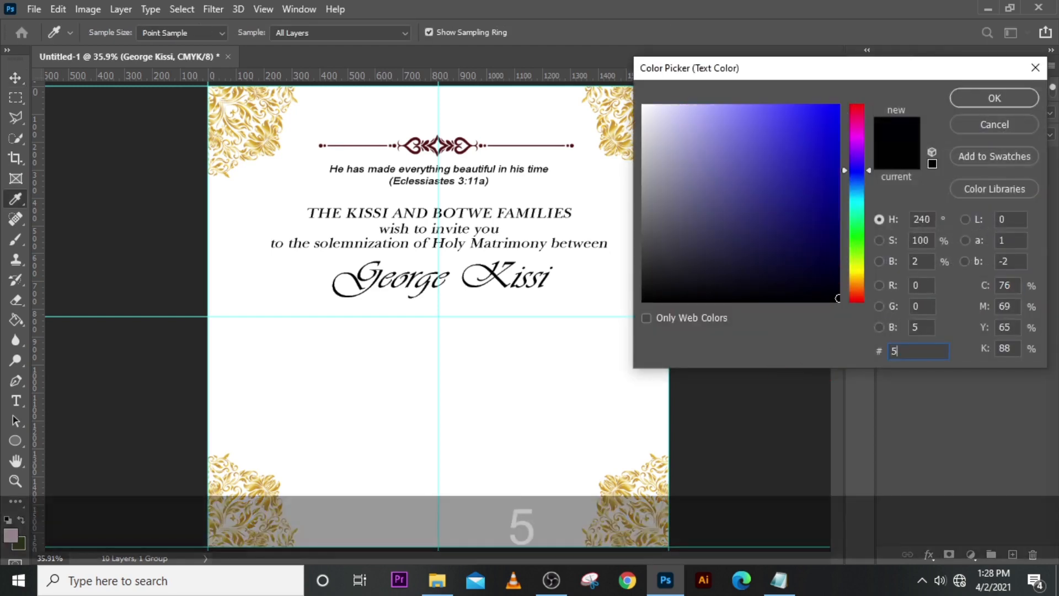
type("30")
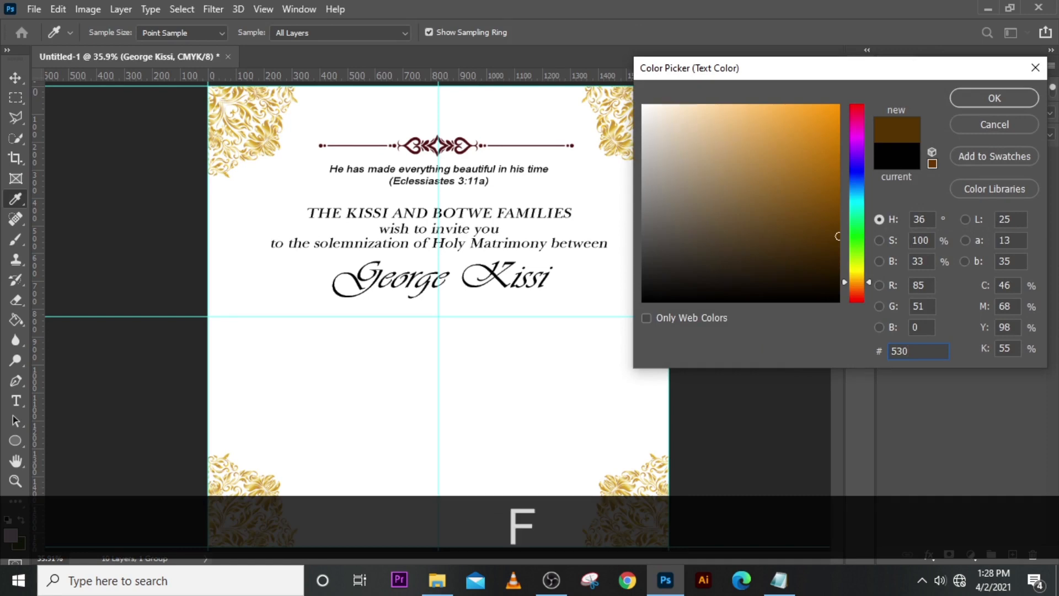
type("F13")
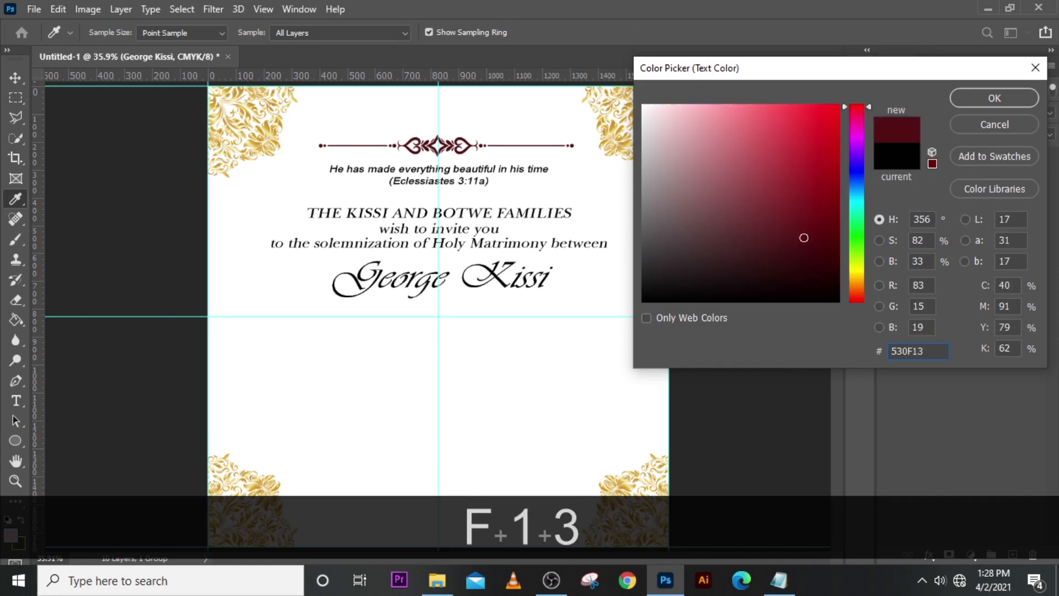
left_click(994, 98)
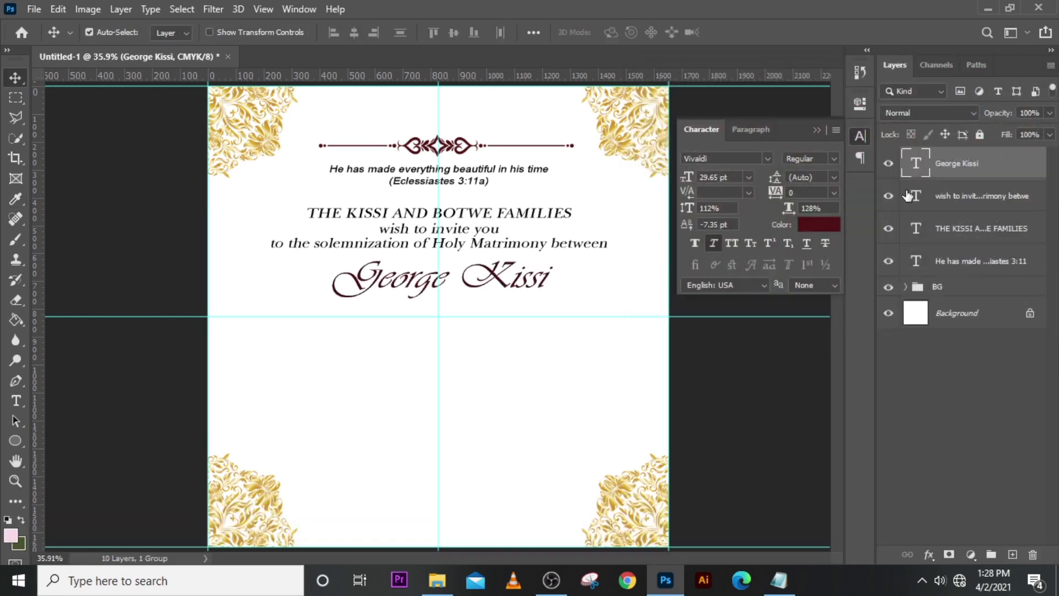
key("ctrl+equal")
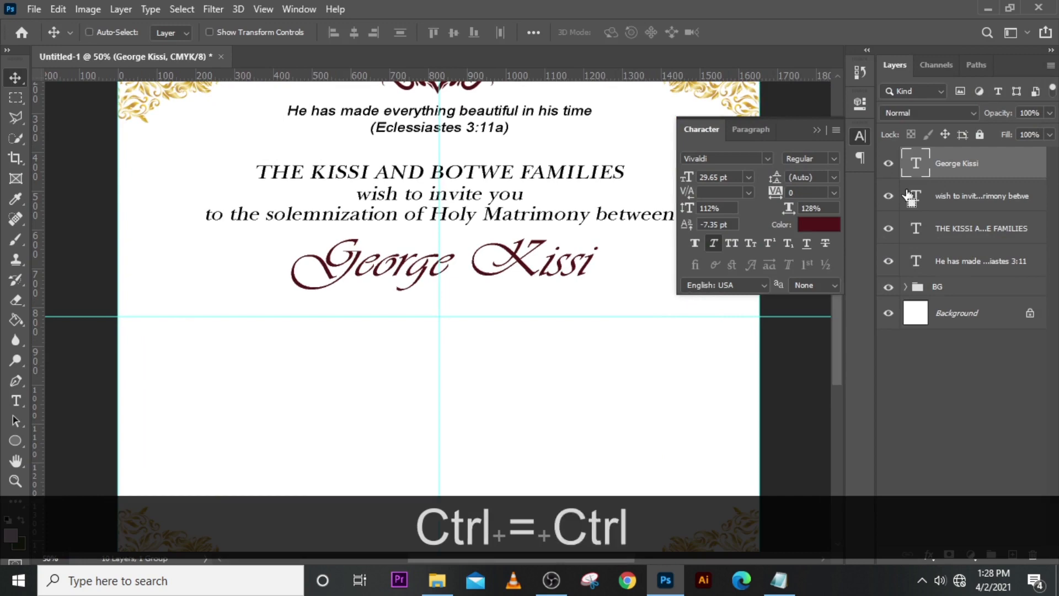
key("ctrl+minus")
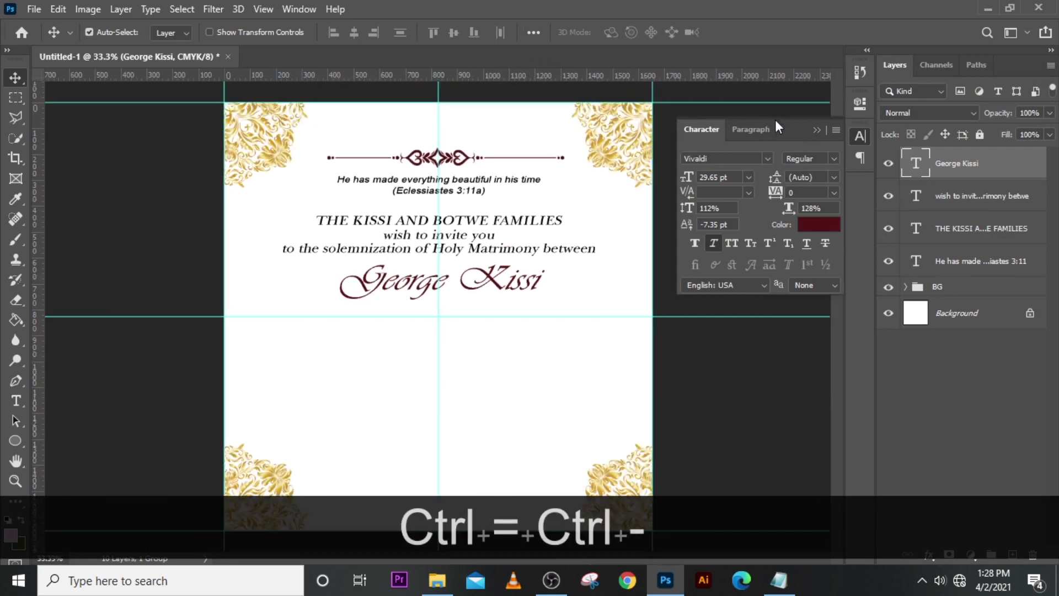
left_click(817, 130)
Step: Duplicate the groom's name layer and move the copy about 210 px down, just below the horizontal guide
key("ctrl+j")
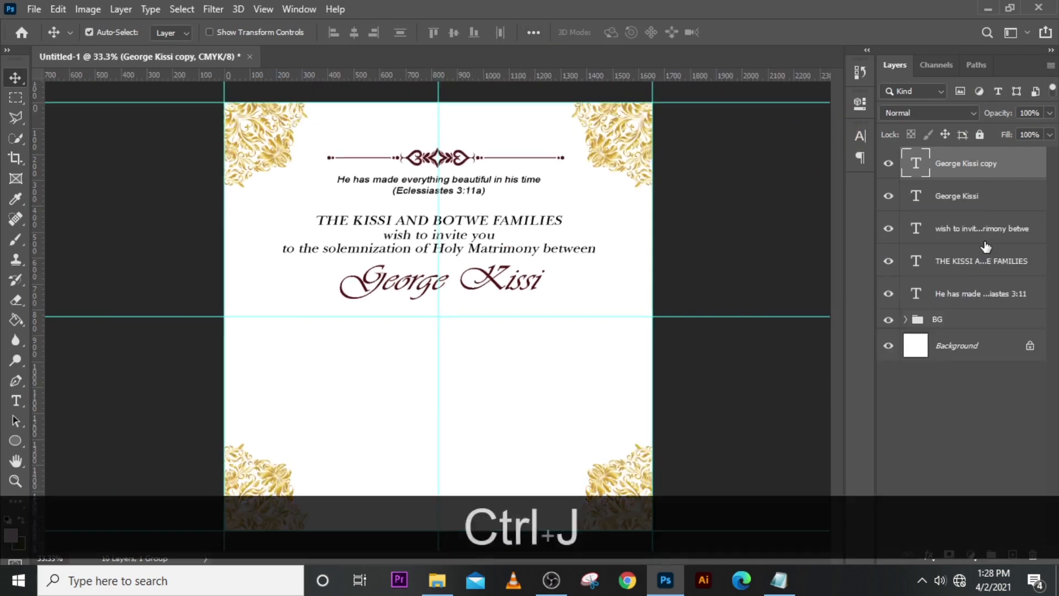
key("shift+Down")
key("Down")
key("shift+Down")
key("shift+Down")
key("shift+Down")
key("shift+Down")
key("shift+Down")
key("shift+Down")
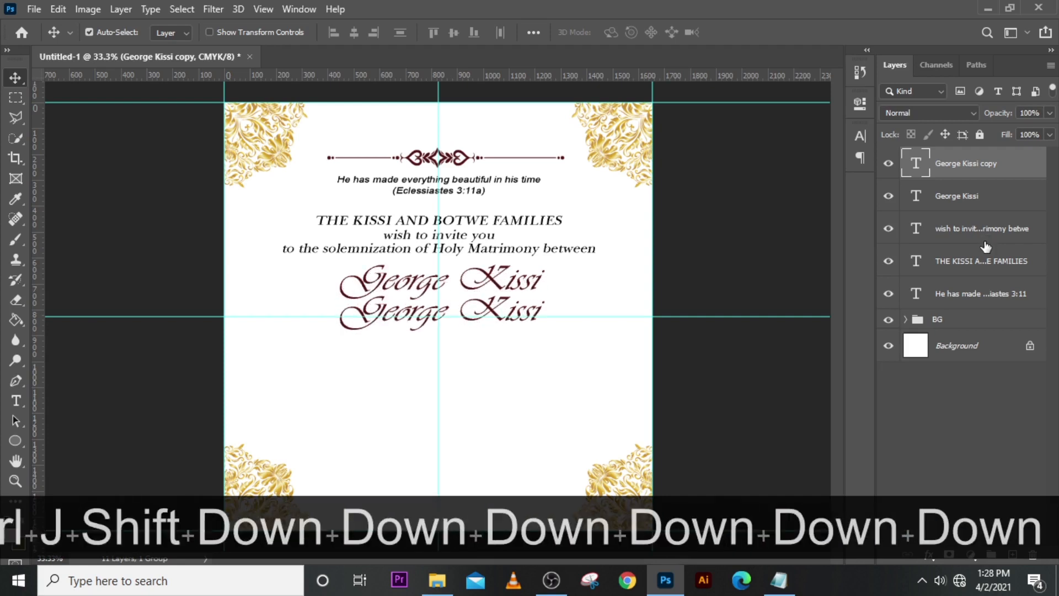
key("shift+Down")
key("shift+Down")
key("shift+Down")
key("shift+Down")
key("shift+Down")
key("shift+Down")
key("shift+Down")
key("shift+Down")
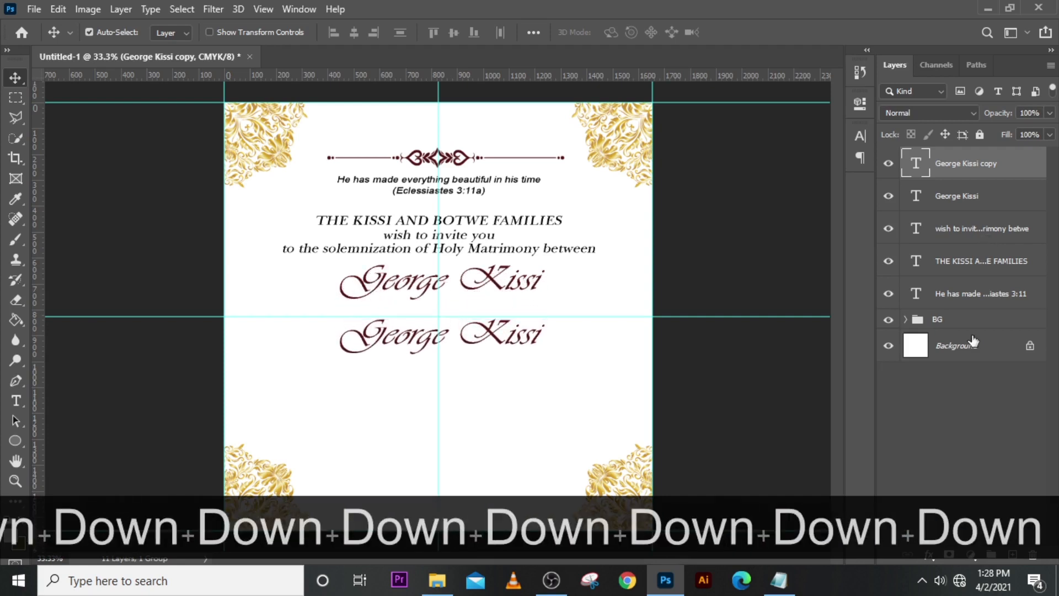
Step: Replace the lower name copy's text with the bride's full name, copied from the Notepad file
left_click(778, 580)
left_click_drag(576, 357, 500, 360)
key("ctrl+c")
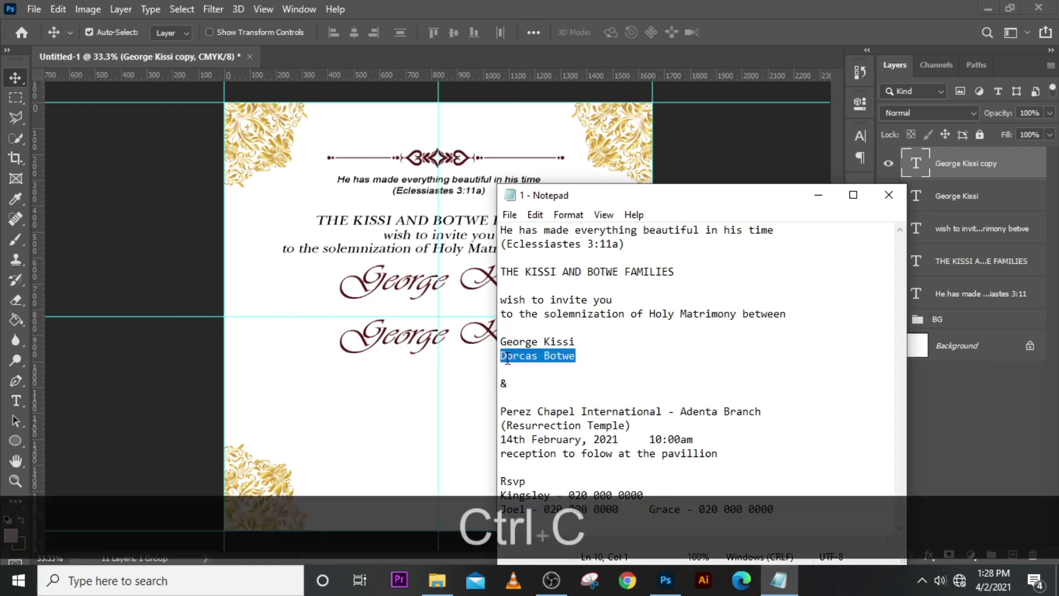
left_click(819, 194)
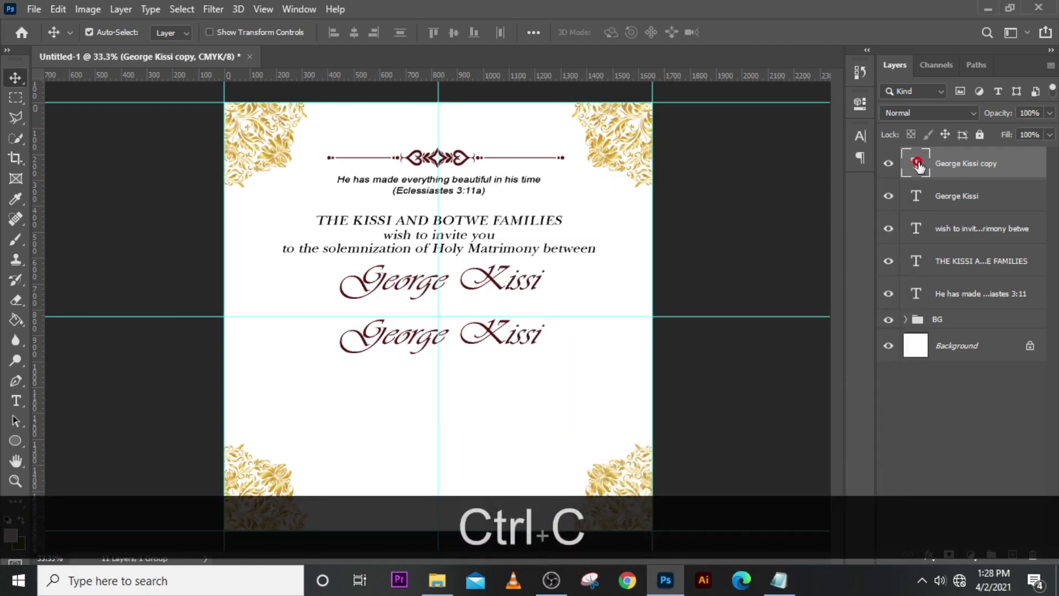
double_click(918, 158)
key("ctrl+v")
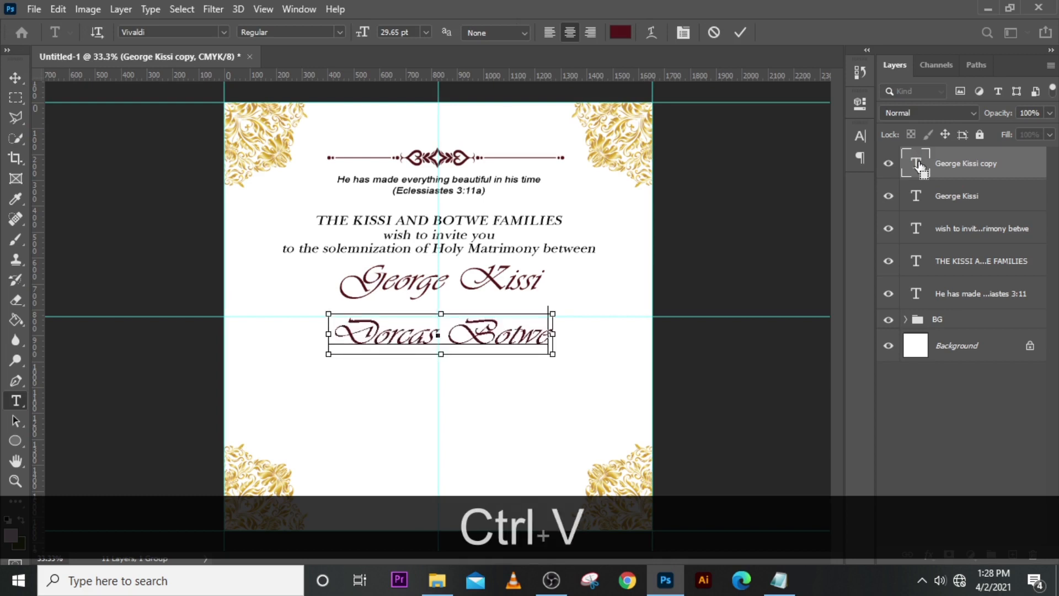
left_click(919, 164)
Step: Duplicate the bride's name layer and move the copy about 100 px up, between the two names
key("v")
key("ctrl+j")
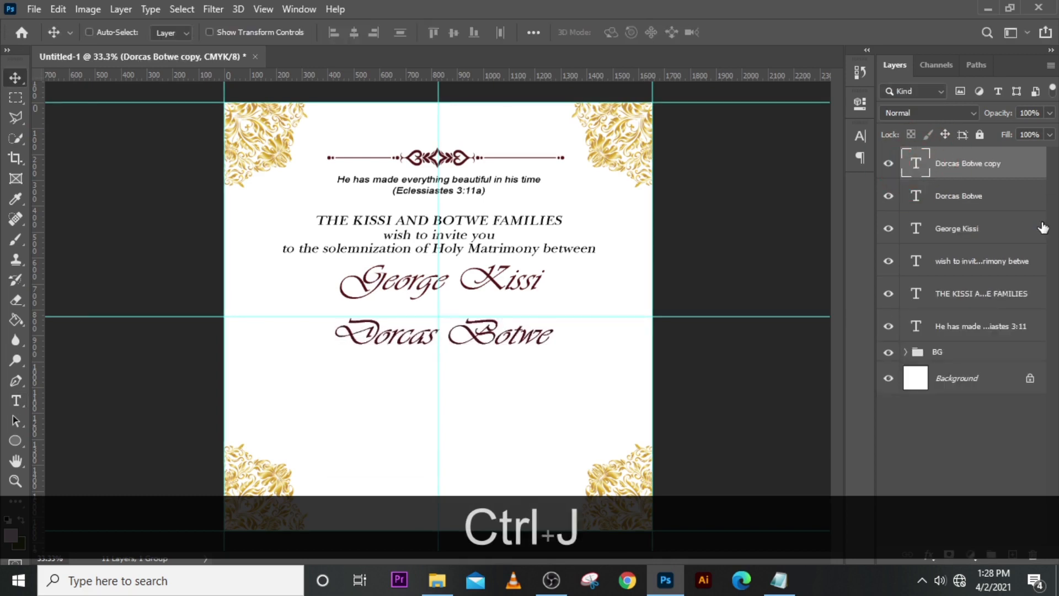
key("shift+Up")
key("shift+Up")
key("shift+Up")
key("shift+Up")
key("shift+Up")
key("shift+Up")
key("shift+Up")
key("shift+Up")
key("shift+Up")
key("shift+Up")
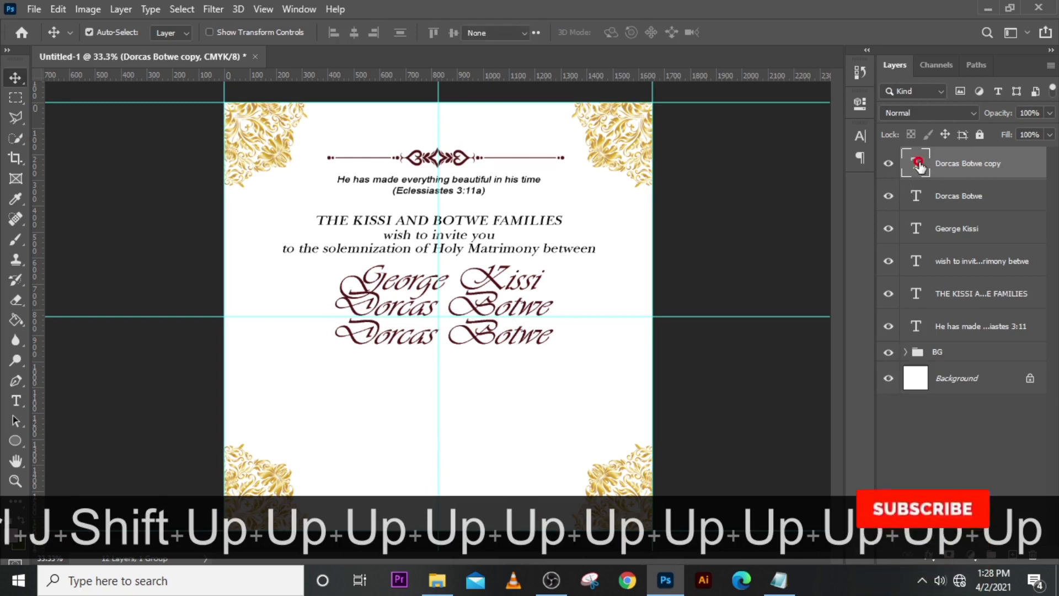
Step: Replace the middle name copy's text with "&" and set its font to Scriptina Pro
double_click(919, 164)
type("&")
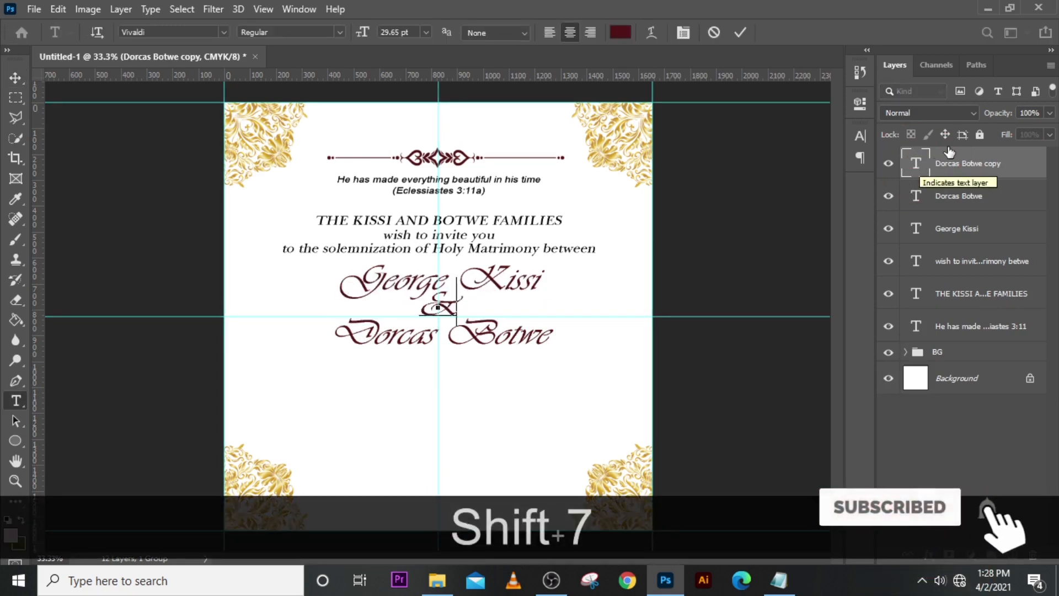
left_click(924, 165)
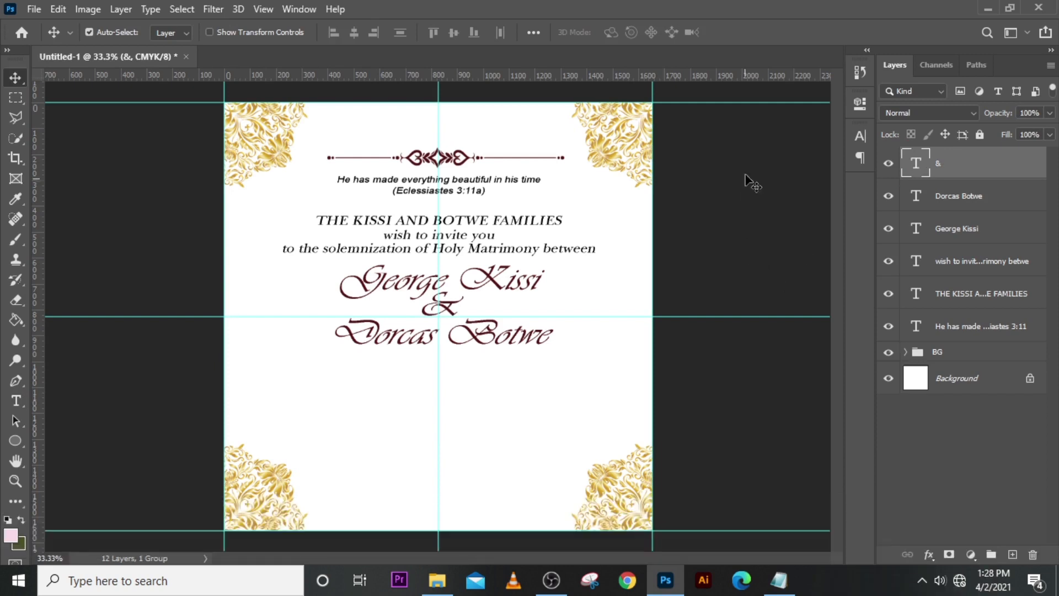
left_click(860, 138)
left_click(767, 159)
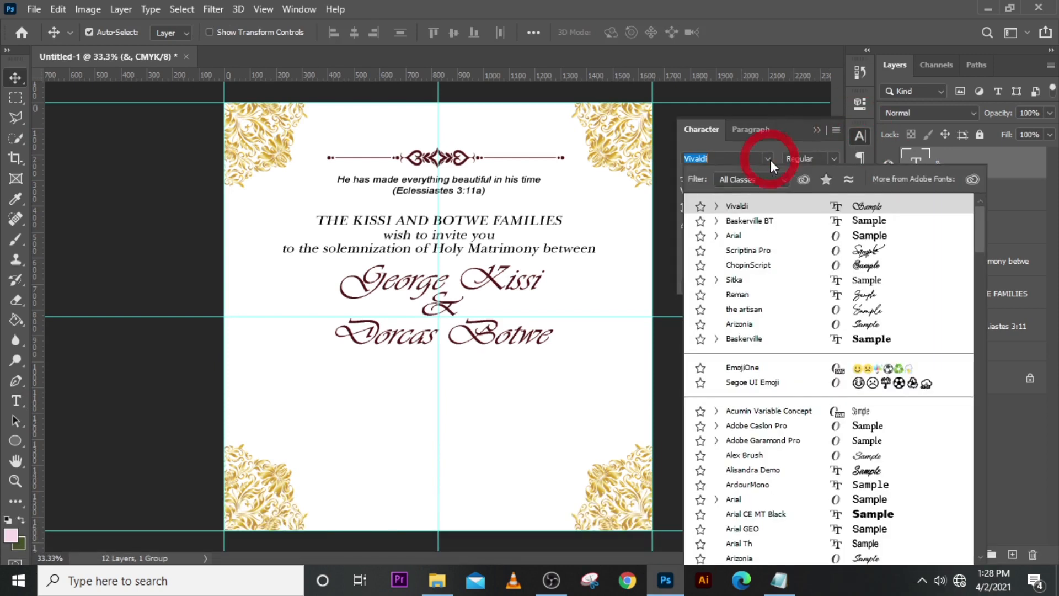
left_click(732, 250)
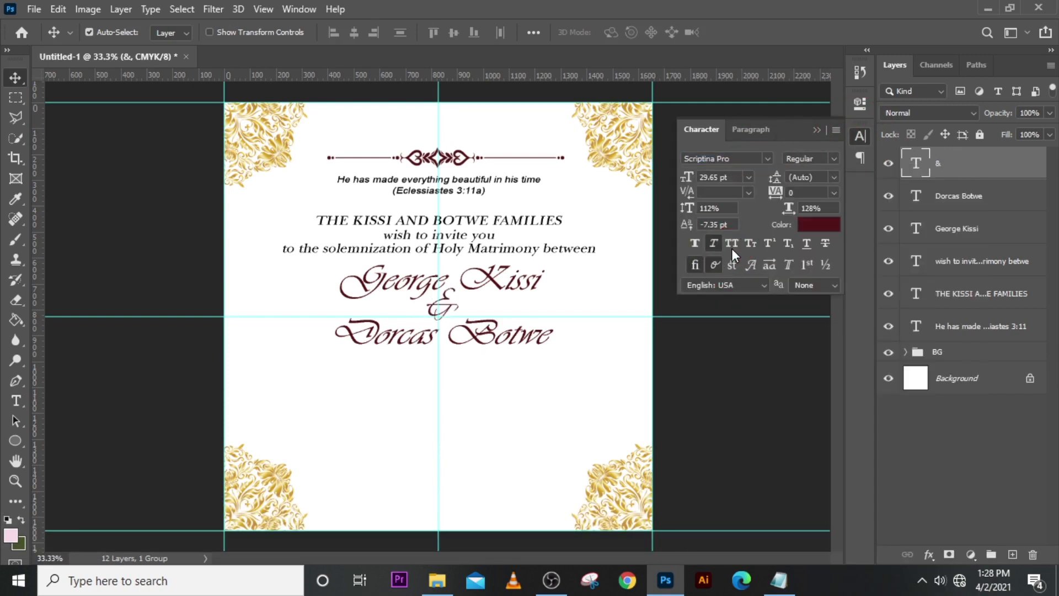
Step: Scale the "&" down about its centre to 13.29 pt
key("ctrl+t")
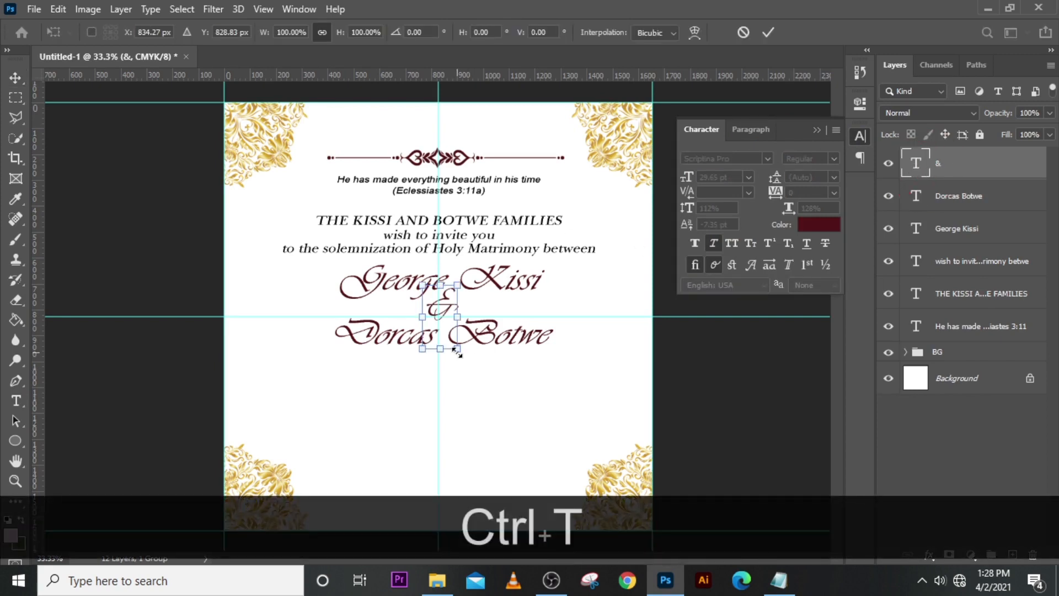
mouse_move(457, 351)
left_mouse_down()
mouse_move(463, 331)
mouse_move(449, 326)
mouse_move(450, 335)
left_mouse_up()
key("alt+Return")
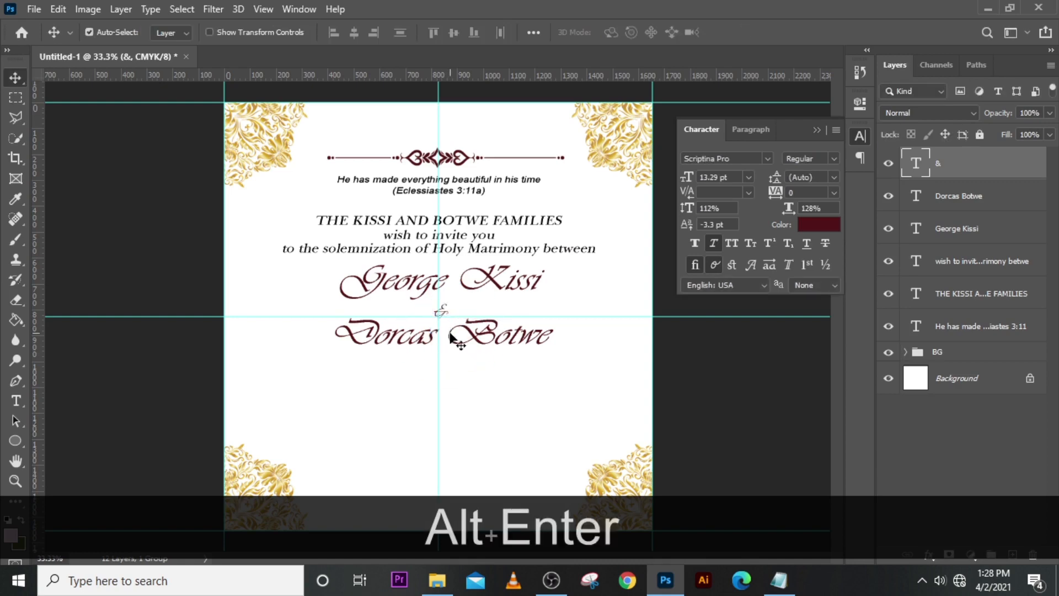
Step: Move the "&" up about 25 px and slightly left to centre it on the vertical guide
key("ctrl+t")
key("ctrl+BackSpace")
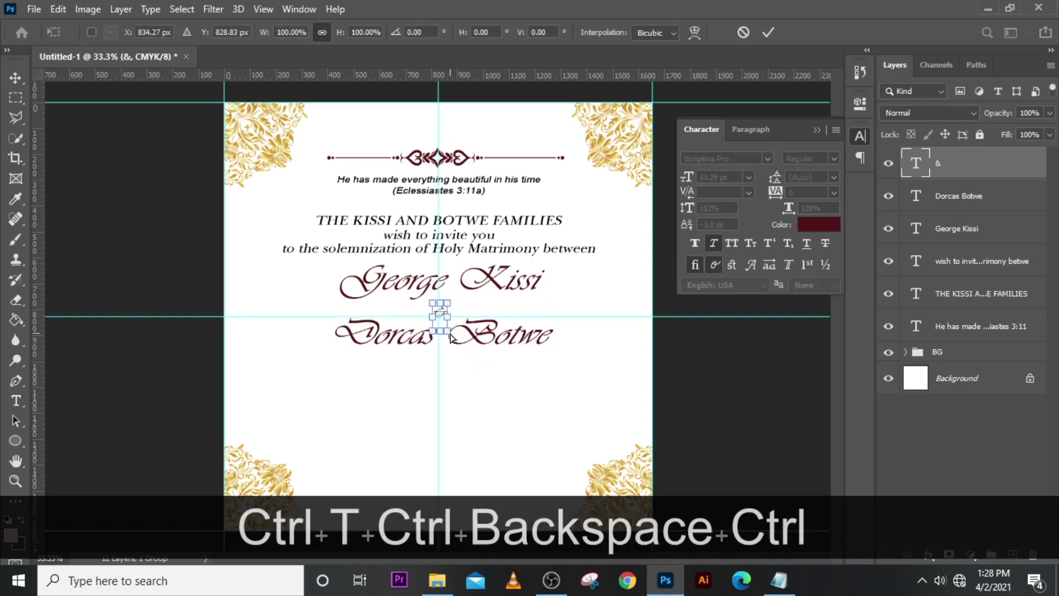
key("ctrl+equal")
key("ctrl+equal")
key("Left")
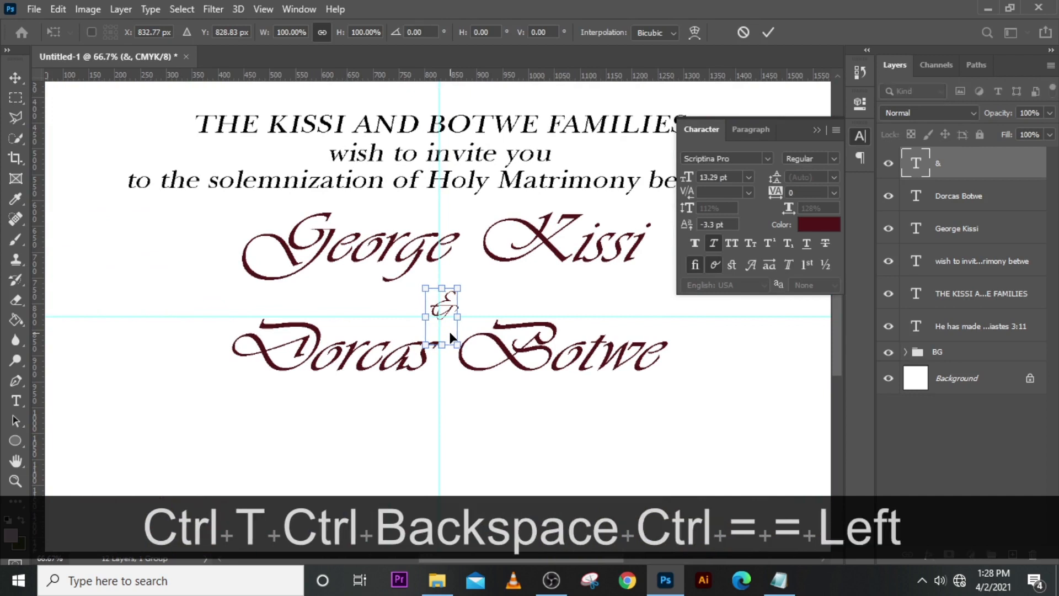
key("Up")
key("Up")
key("Up")
key("Up")
key("Up")
key("Up")
key("Up")
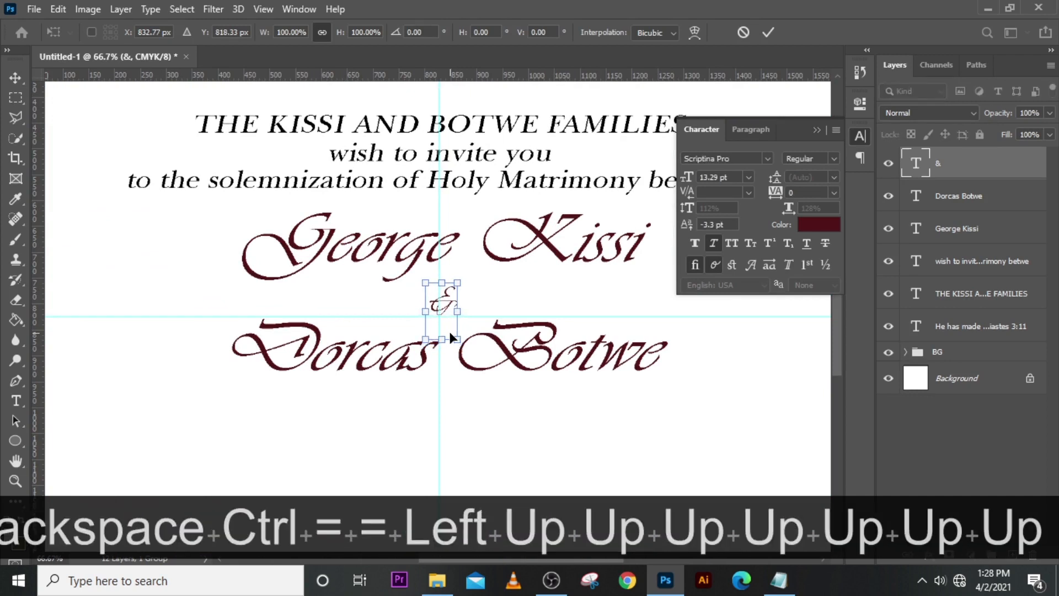
key("Up")
key("shift+Up")
key("shift+Up")
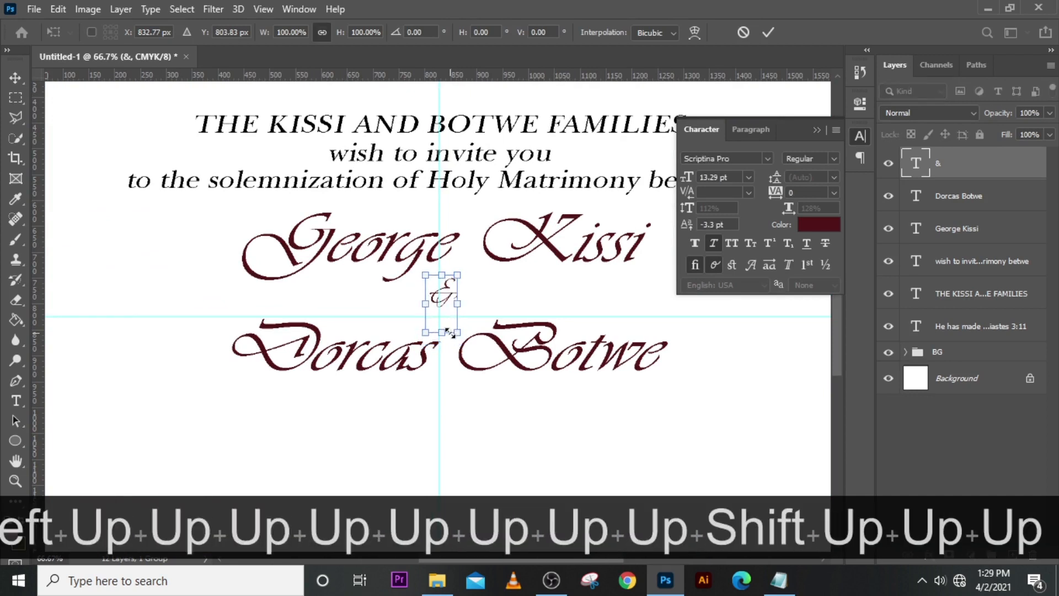
key("Left")
key("Left")
key("Left")
key("Left")
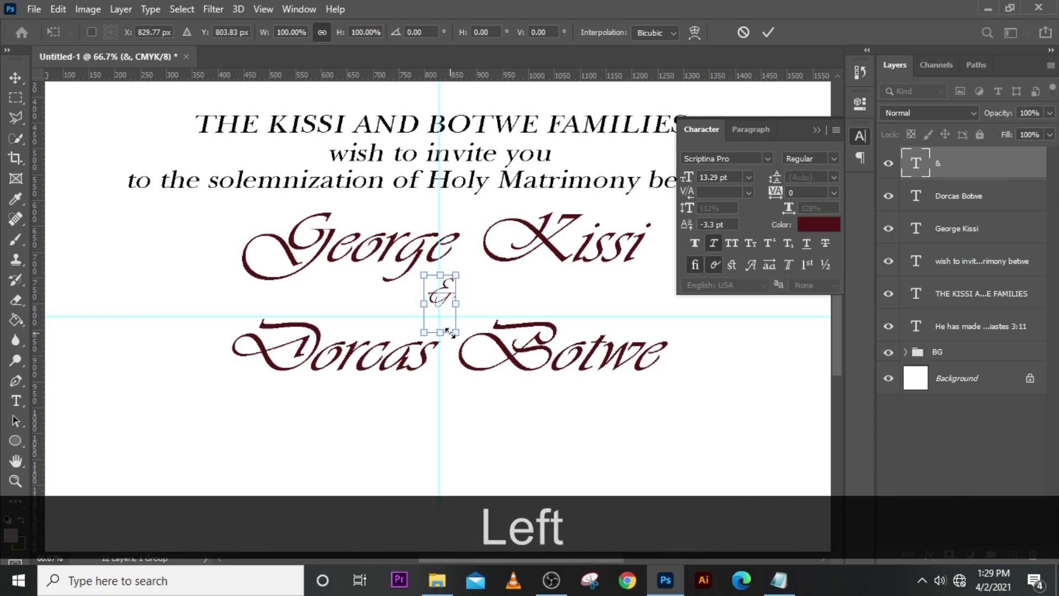
key("Return")
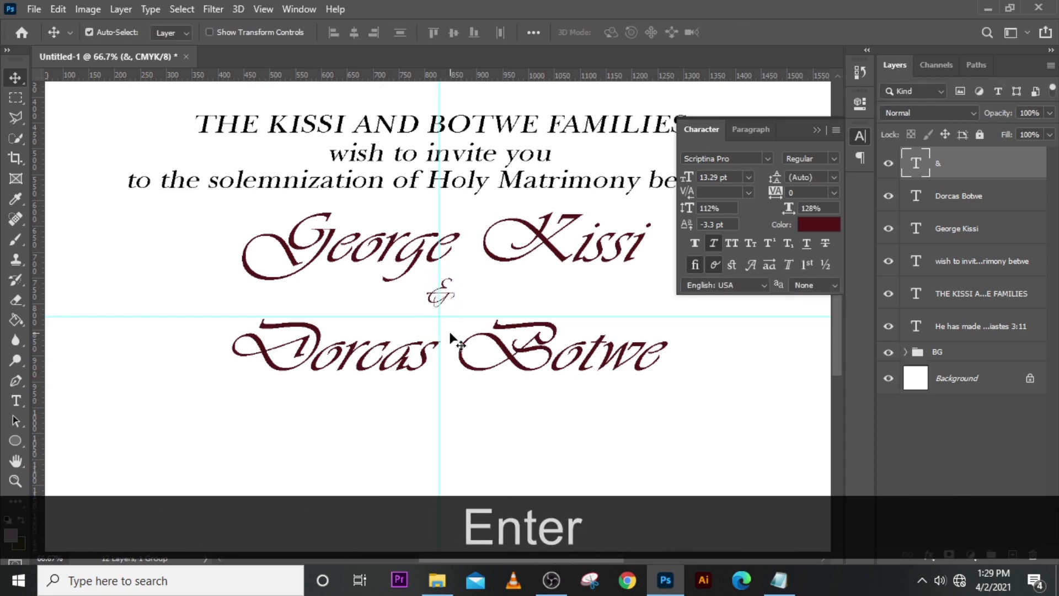
Step: Hide the guides and nudge the "&" down slightly between the two names
key("ctrl+h")
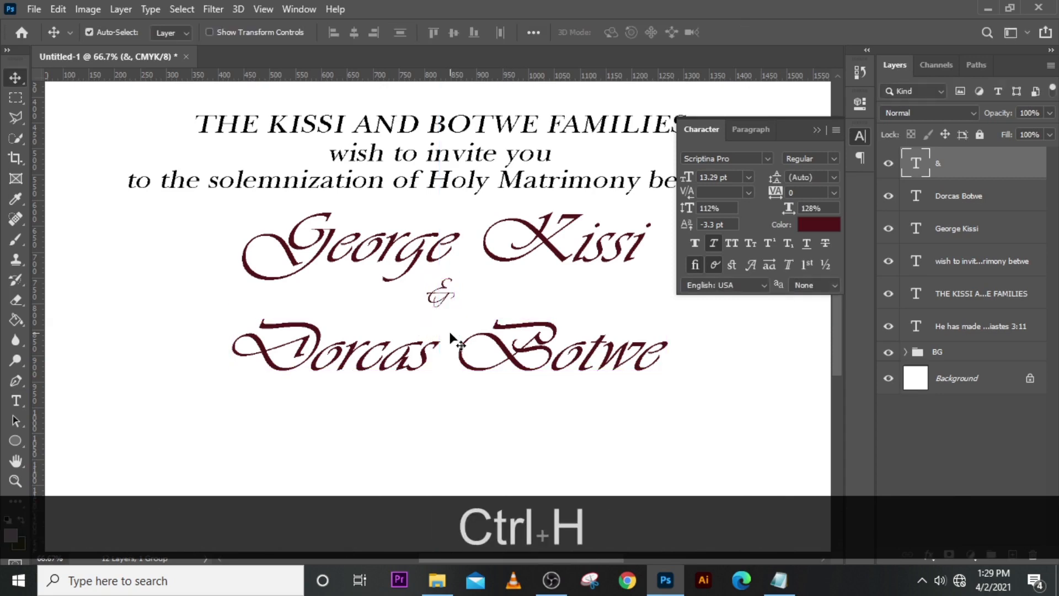
key("Down")
key("Down")
key("Down")
key("Down")
key("Down")
key("Down")
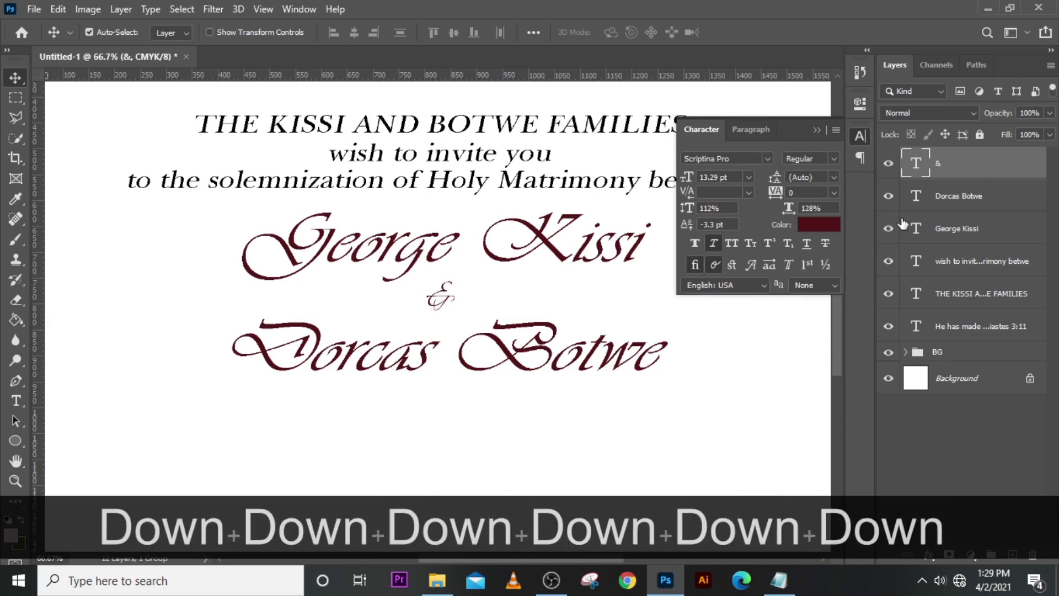
Step: Show the guides again and shift the bride's name left to centre its bounding box on the vertical guide
left_click(950, 195)
key("ctrl+h")
key("ctrl+t")
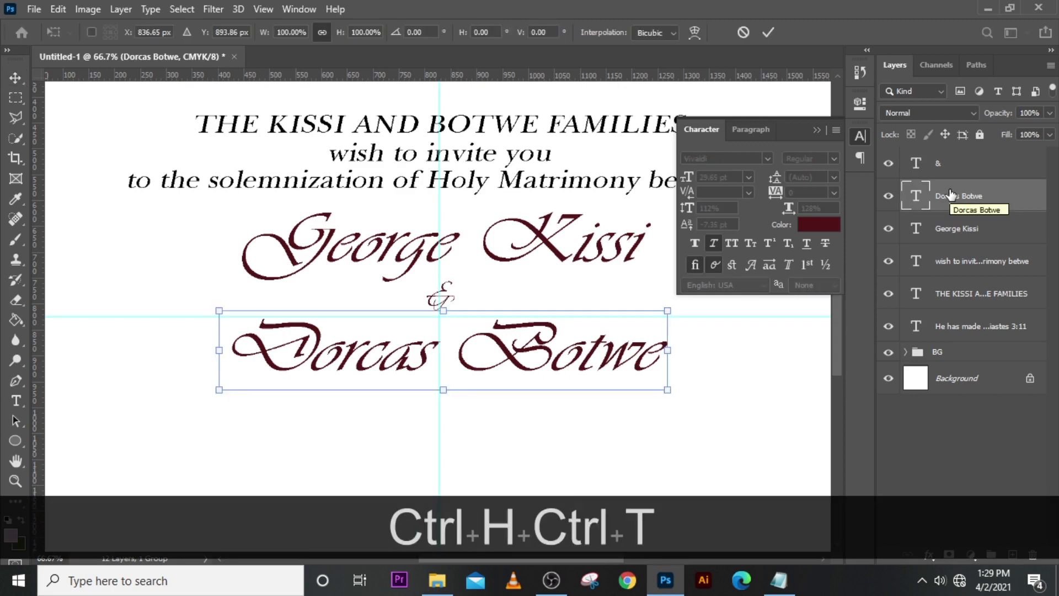
key("Left")
key("Left")
key("Left")
key("Left")
key("Left")
key("Left")
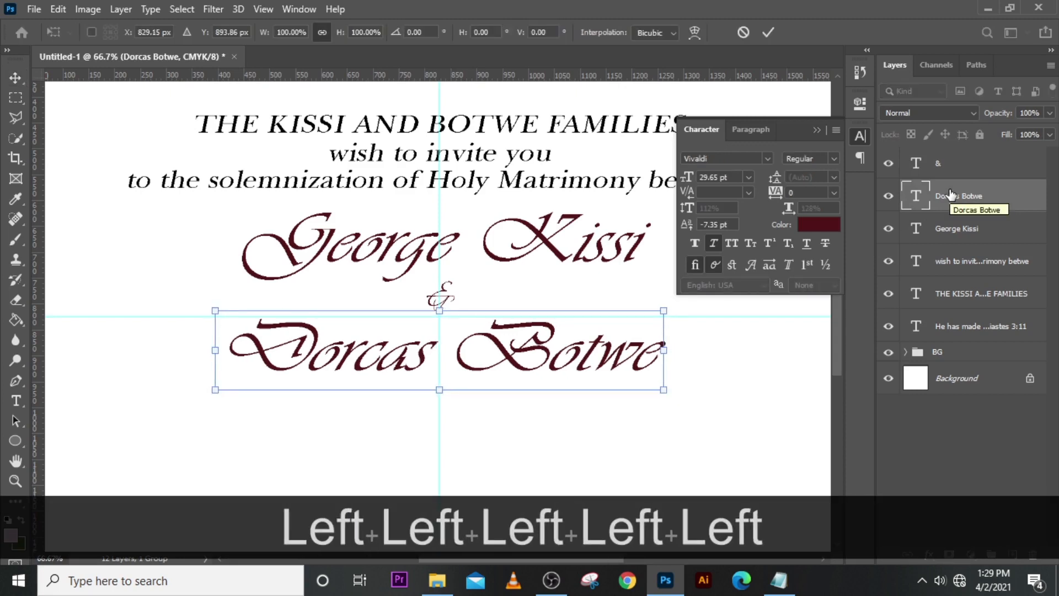
key("Return")
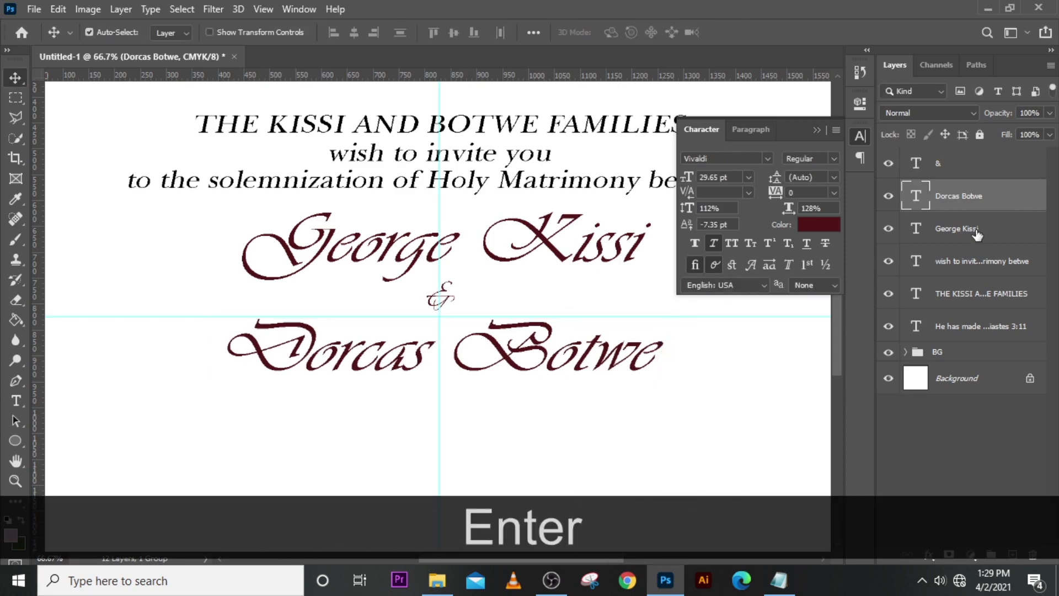
Step: Shift the groom's name left to centre its bounding box on the vertical guide
left_click(972, 237)
key("ctrl+t")
key("Left")
key("Left")
key("Left")
key("Left")
key("Left")
key("Left")
key("Left")
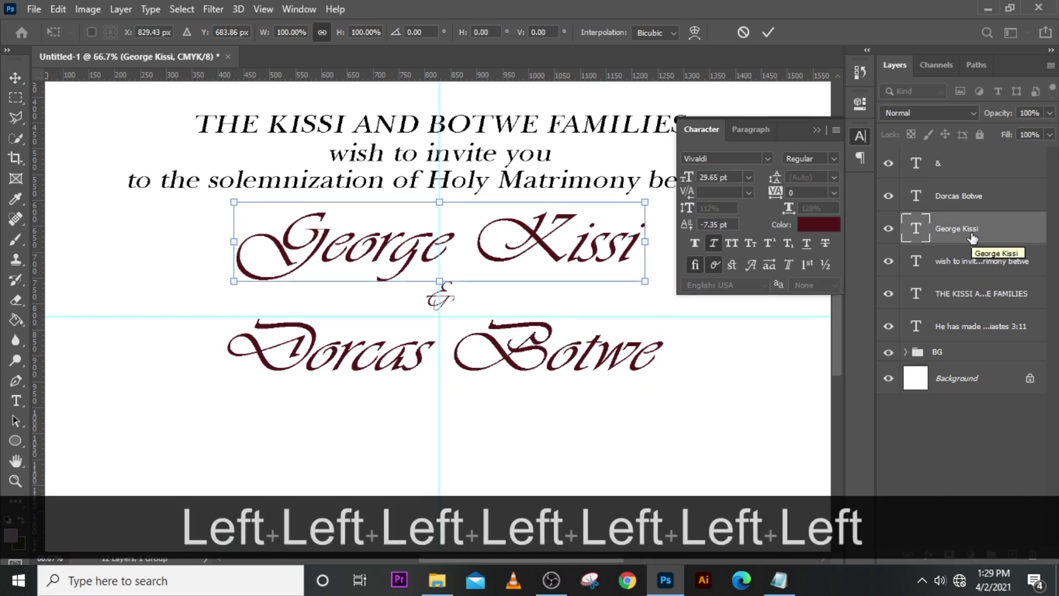
key("Return")
Step: Check the centring of the "wish to invite you" text and the families line against the vertical guide
left_click(960, 269)
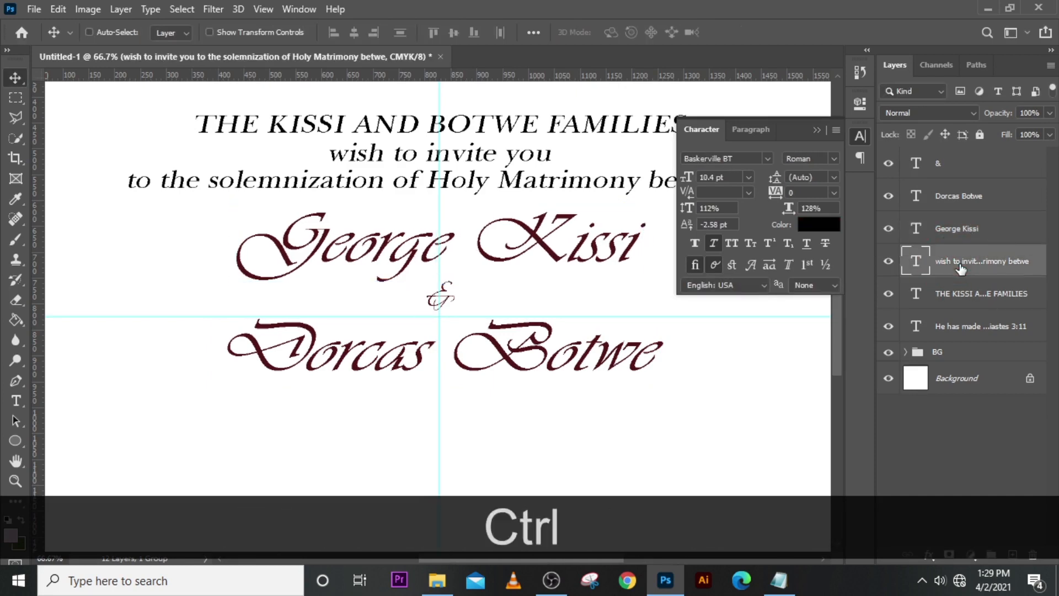
key("ctrl+t")
key("Return")
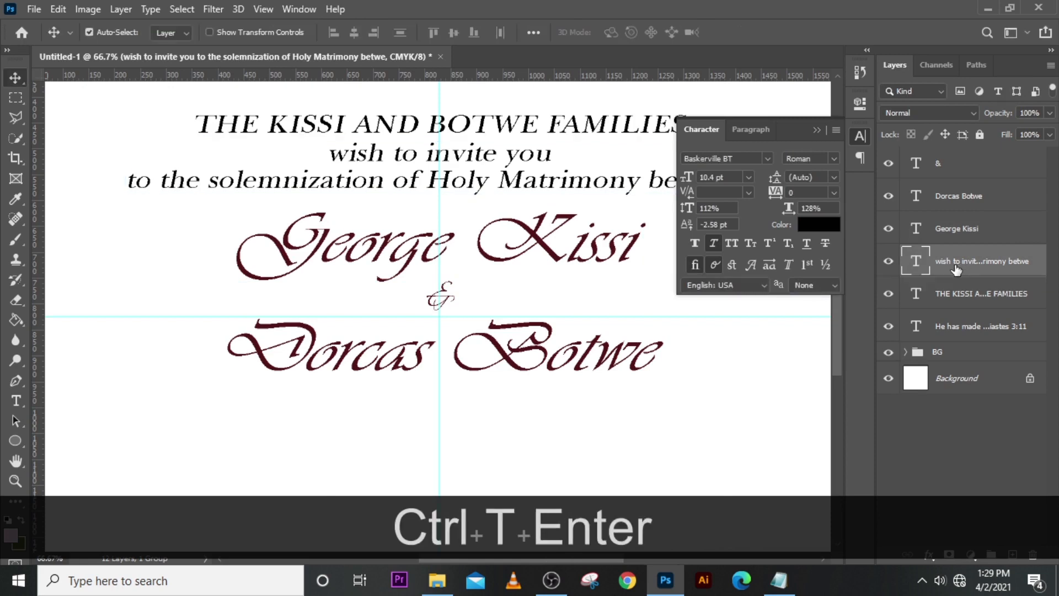
left_click(955, 301)
key("ctrl+t")
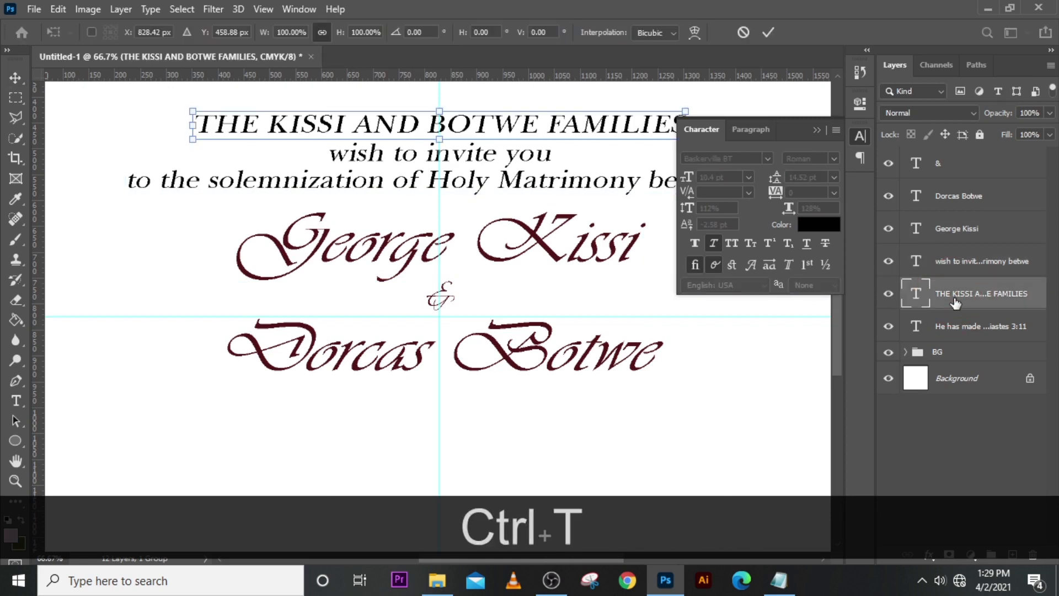
key("Return")
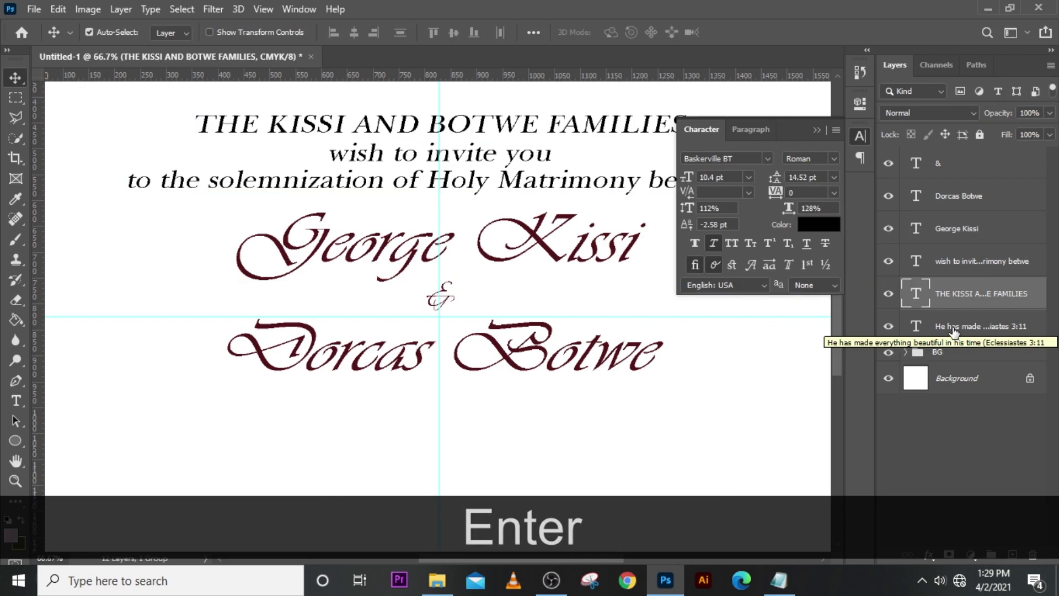
Step: Group the Bible verse, families line and "wish to invite you" text layers and name the group TOP
left_click(954, 331)
left_click(943, 294, "shift")
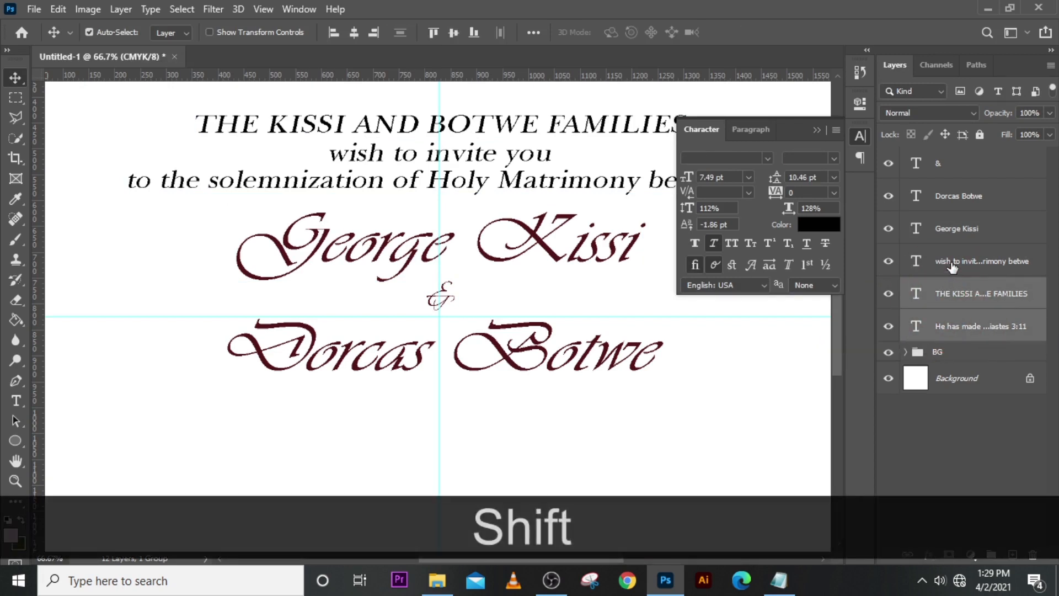
left_click(953, 267, "shift")
key("ctrl+shift+g")
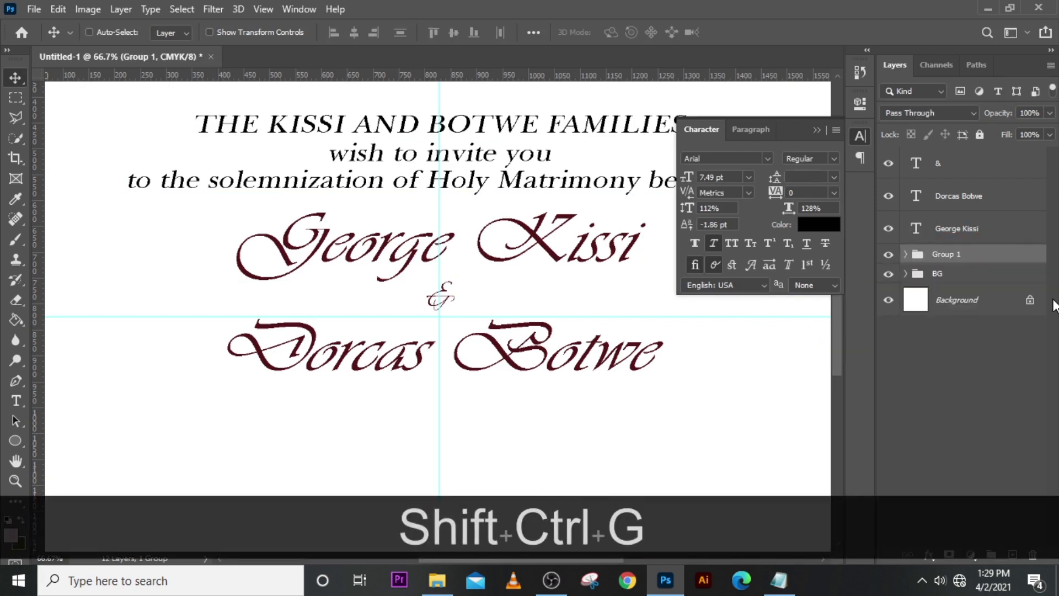
double_click(950, 259)
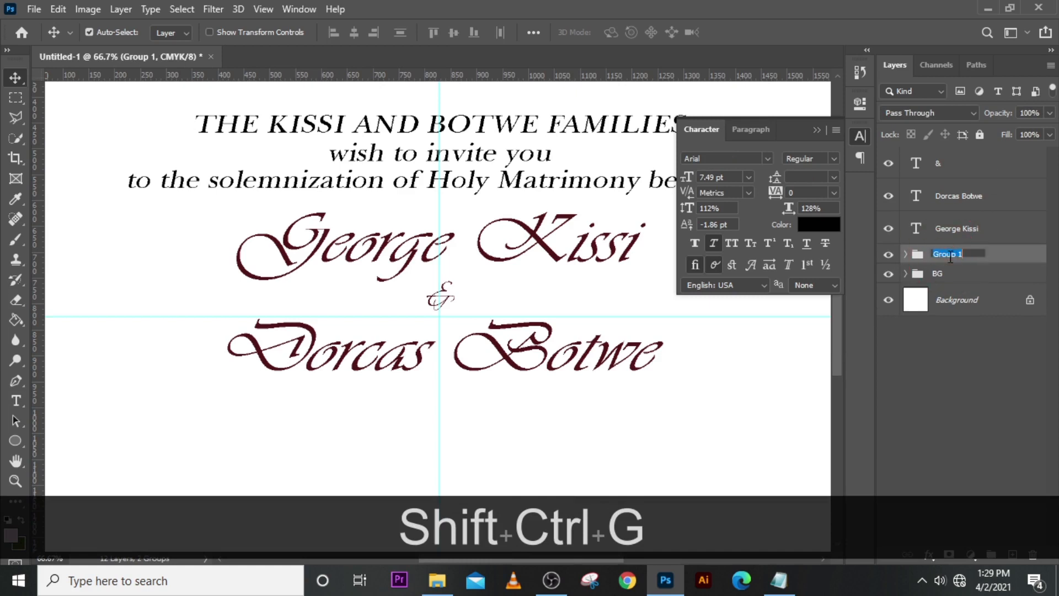
type("TOP")
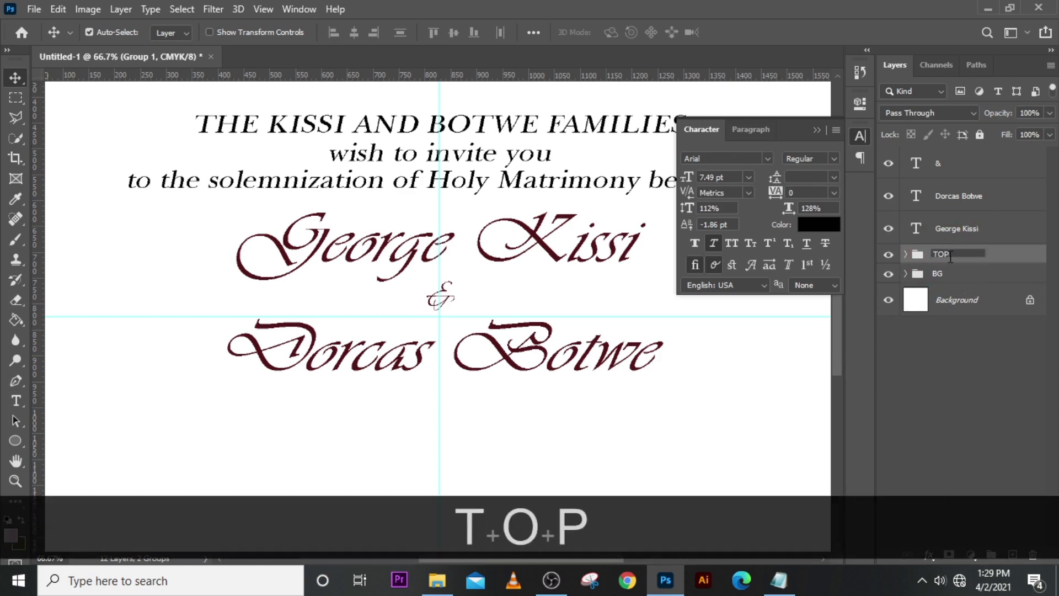
key("Return")
Step: Group the two name layers and the "&" layer and name the group NAME
left_click(973, 230)
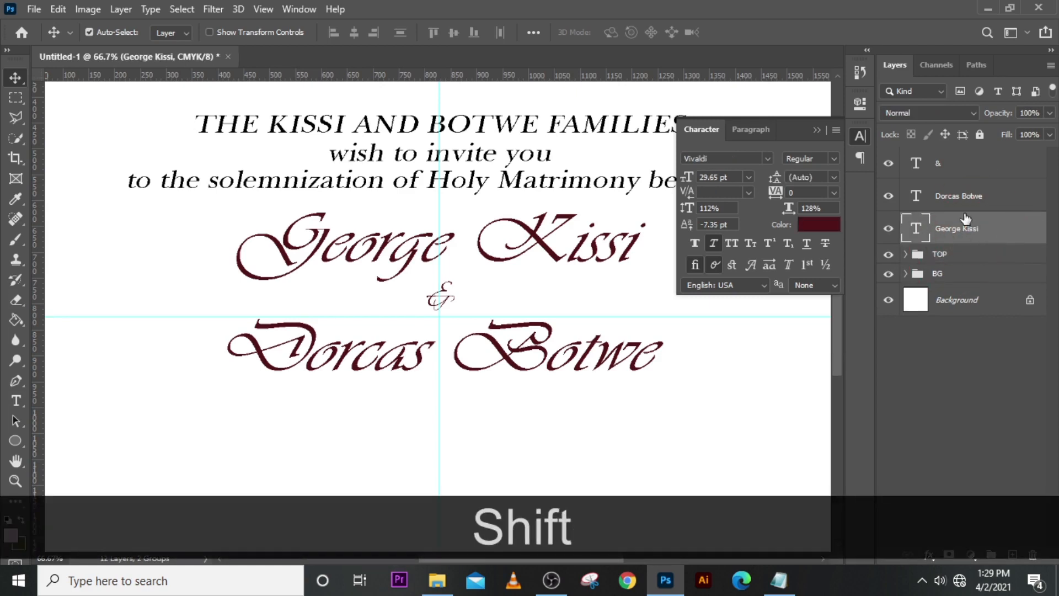
left_click(952, 163, "shift")
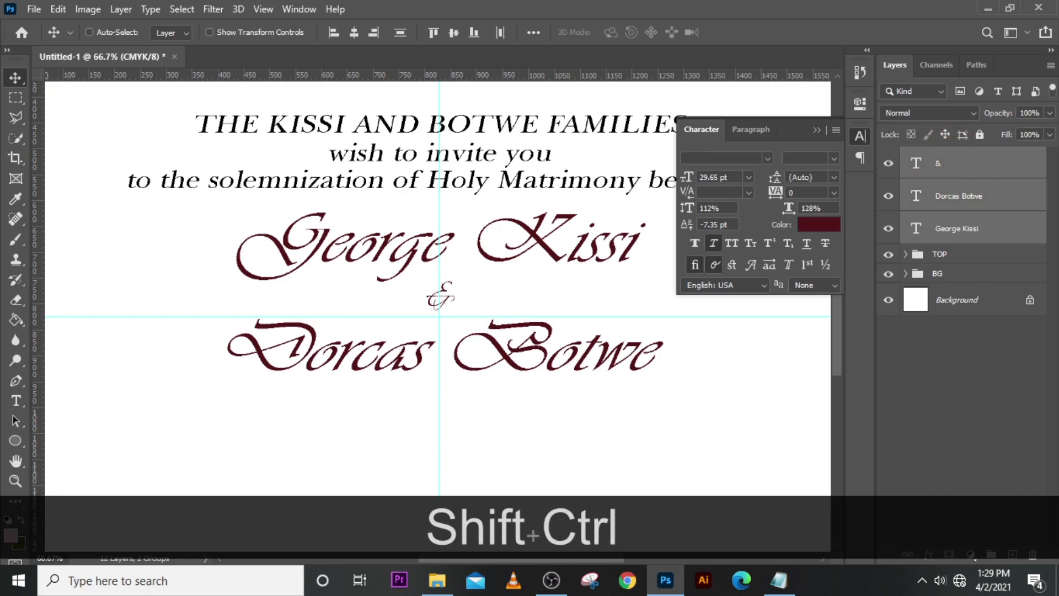
key("ctrl+g")
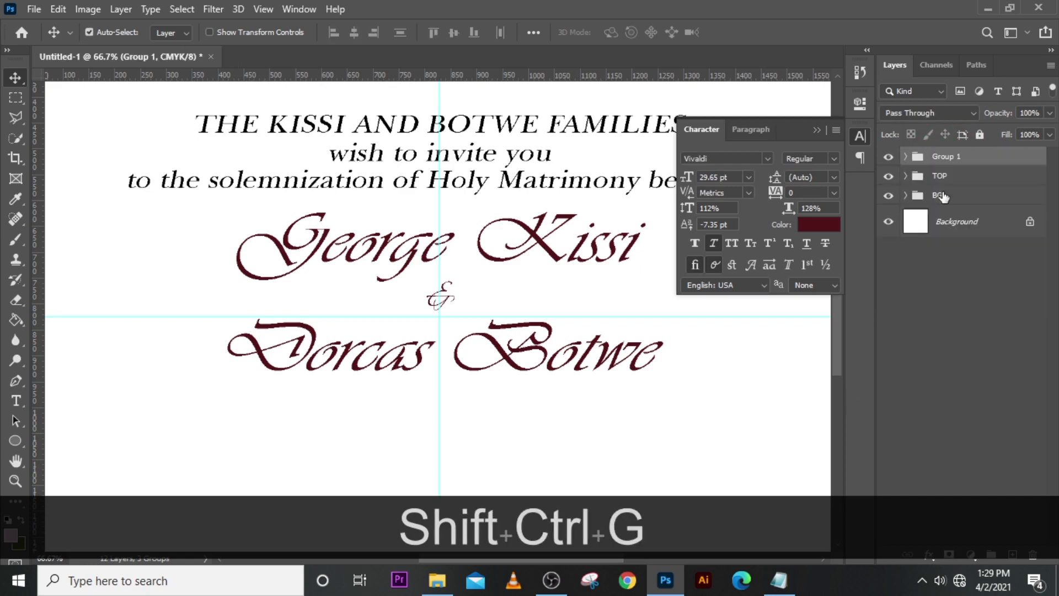
double_click(945, 158)
type("NAME")
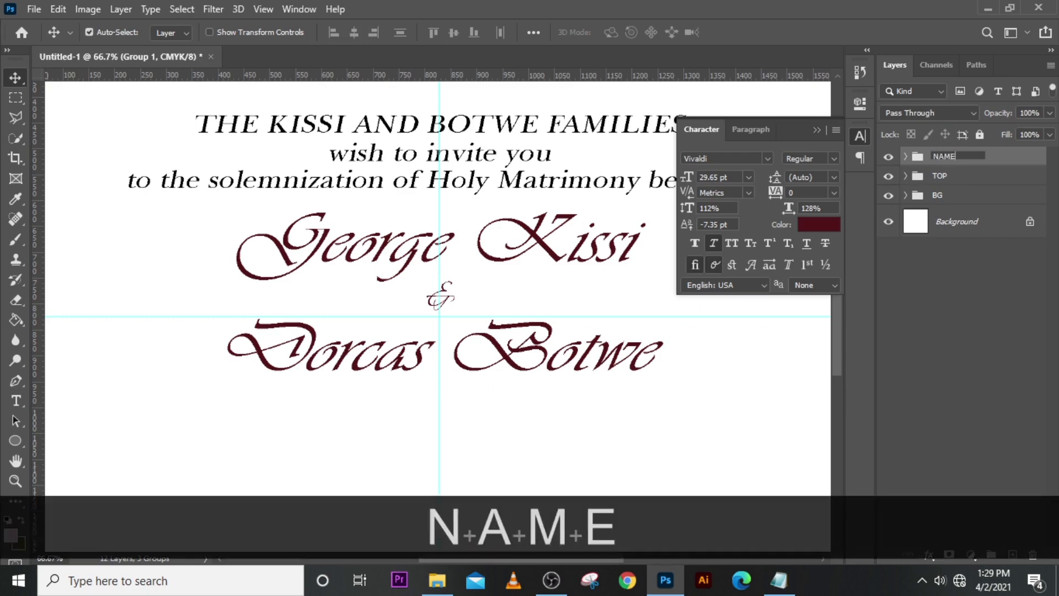
key("Return")
Step: Check the contents of the NAME and TOP groups on the whole card by hiding and showing each one
left_click(889, 158)
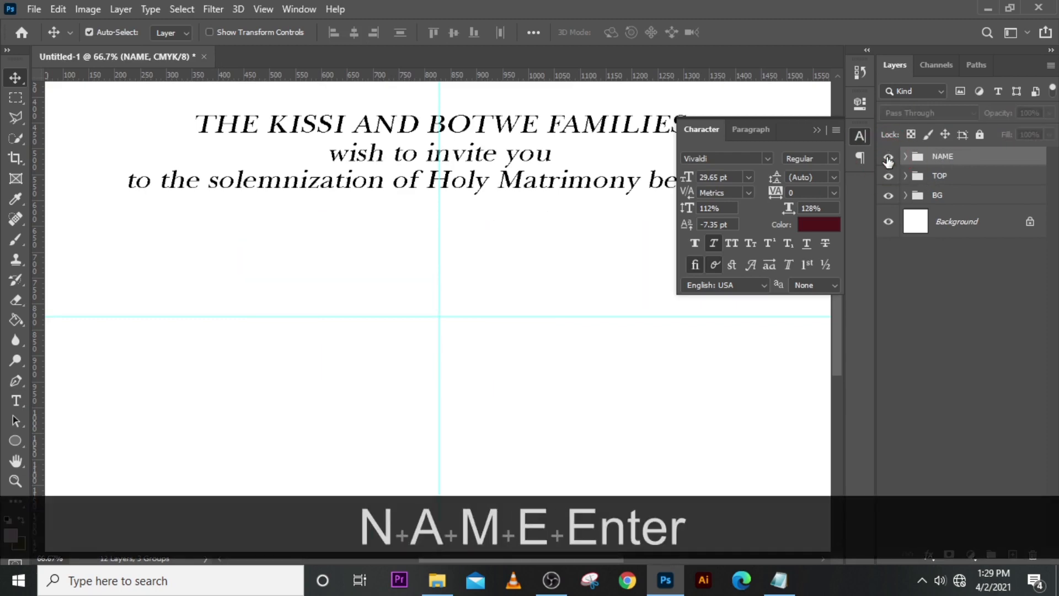
left_click(889, 158)
key("ctrl+0")
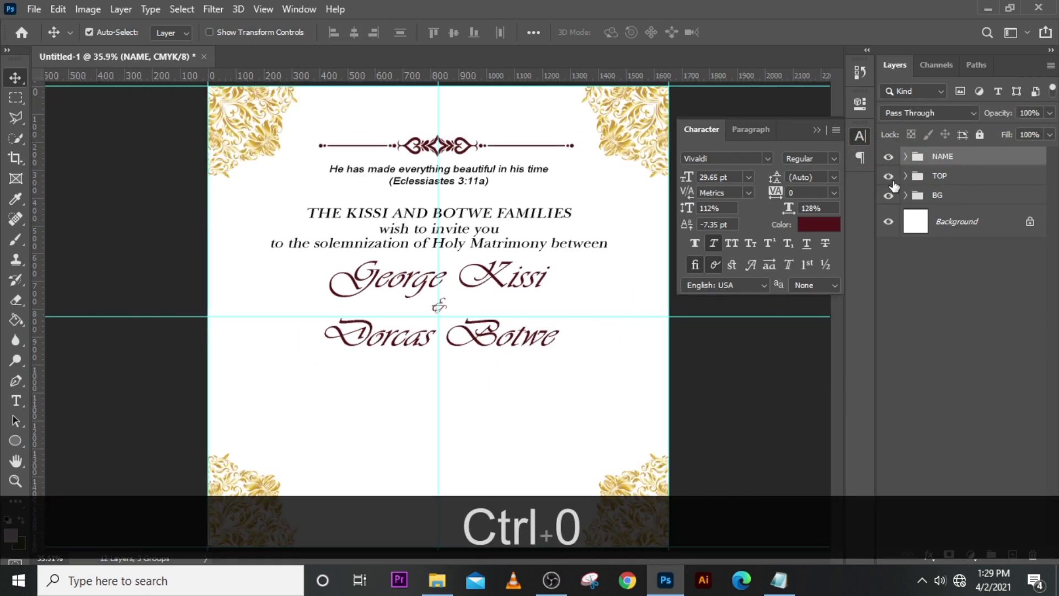
left_click(889, 177)
left_click(889, 177)
left_click(891, 158)
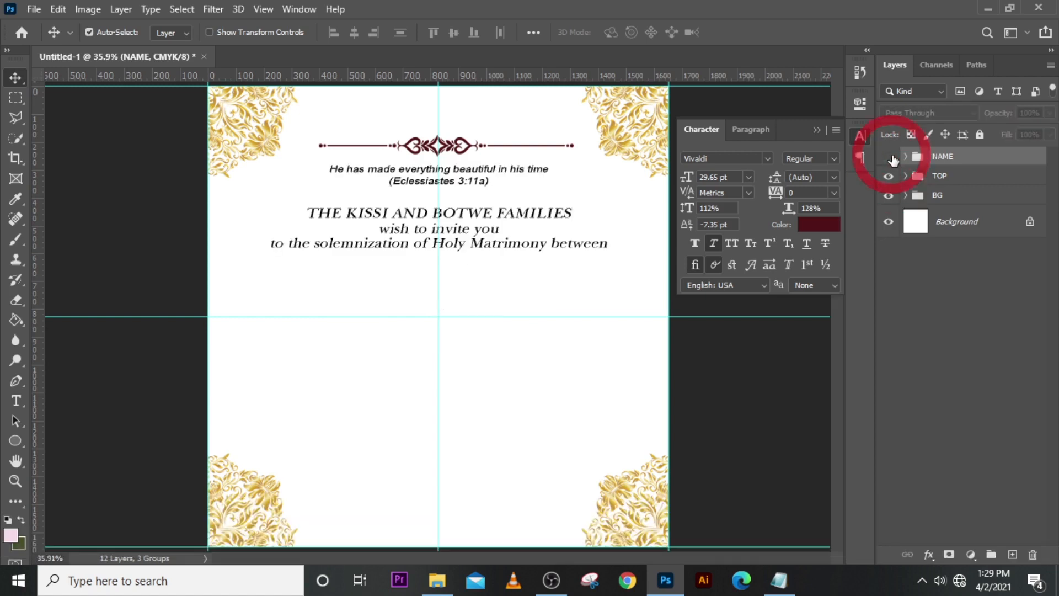
left_click(889, 158)
Step: Move the NAME group down about 60 px to add space below the invitation text
left_click(946, 161)
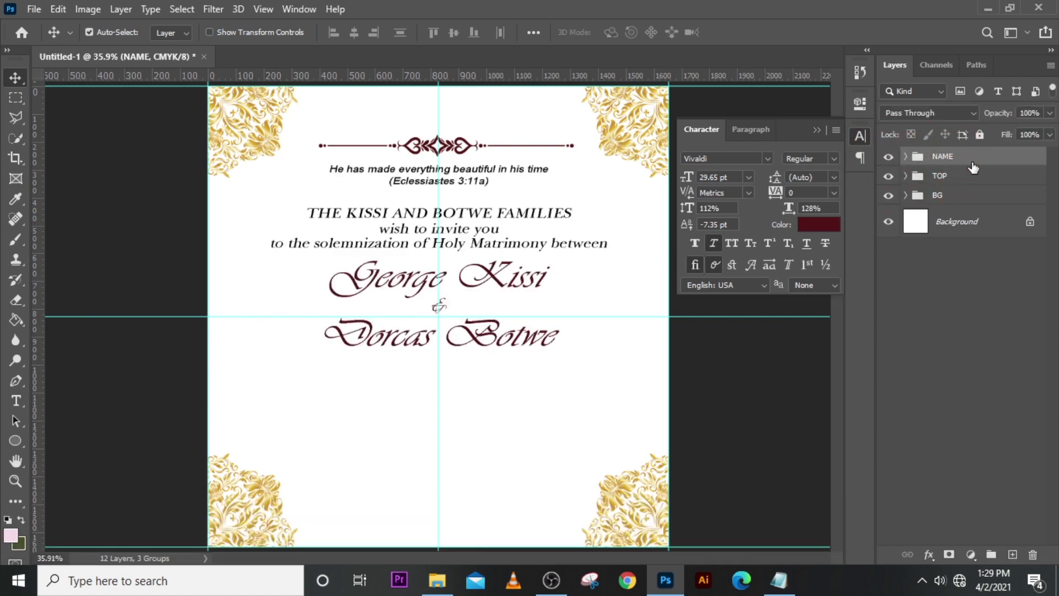
key("shift+Down")
key("shift+Down")
key("shift+Down")
key("shift+Down")
key("shift+Down")
key("shift+Down")
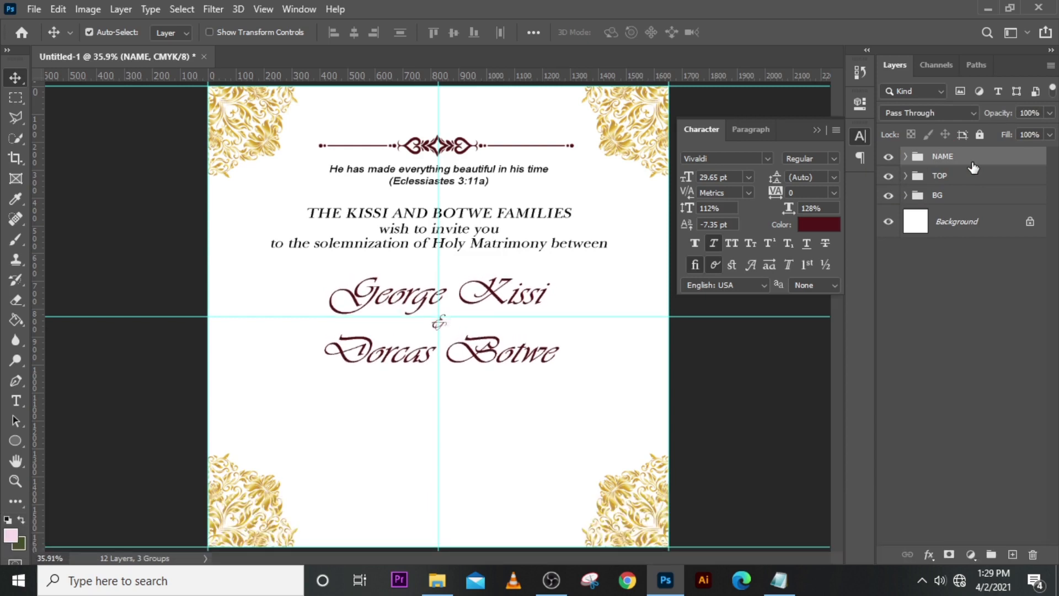
key("Down")
Step: Duplicate the "wish to invite you" text layer from the TOP group and place the copy above the NAME group in the layer stack
left_click(906, 176)
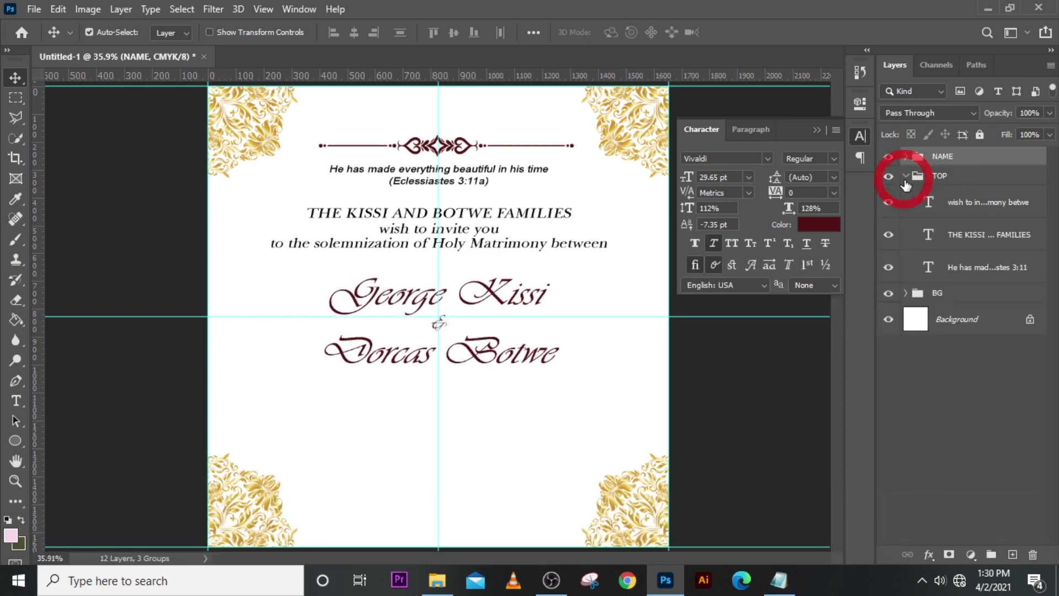
double_click(956, 204)
left_click(934, 206)
key("ctrl+j")
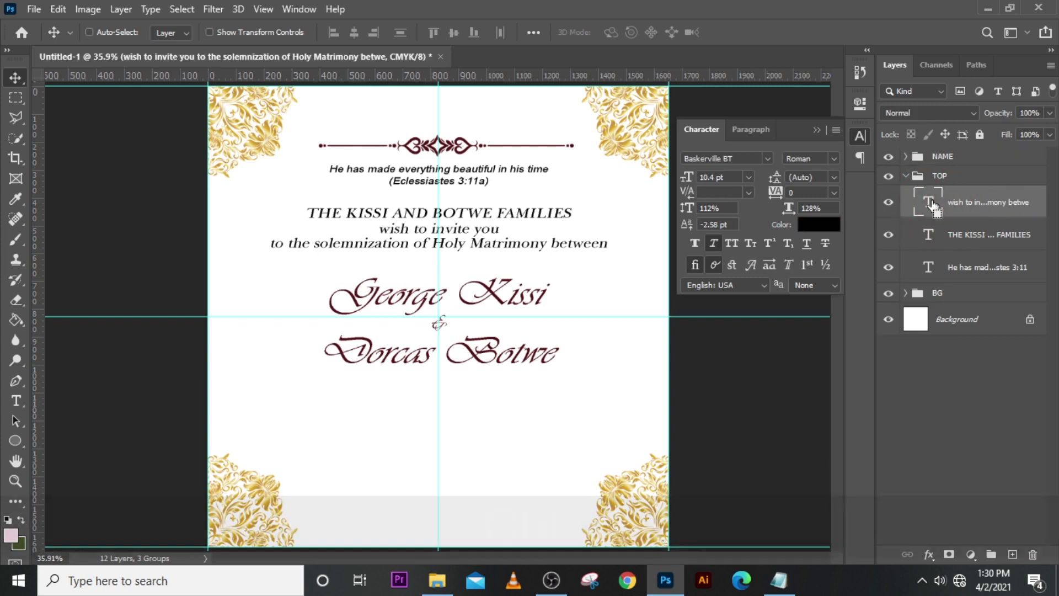
left_click_drag(983, 202, 965, 143)
left_click(908, 209)
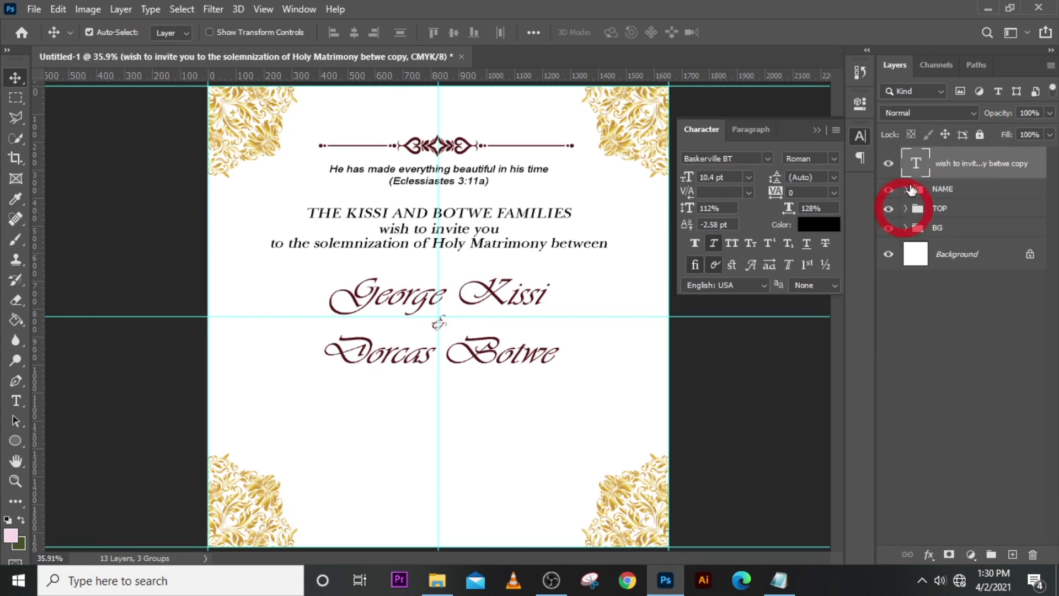
Step: Move the "wish to invite you" text copy down about 580 px, to just below the bride's name
key("shift")
key("shift")
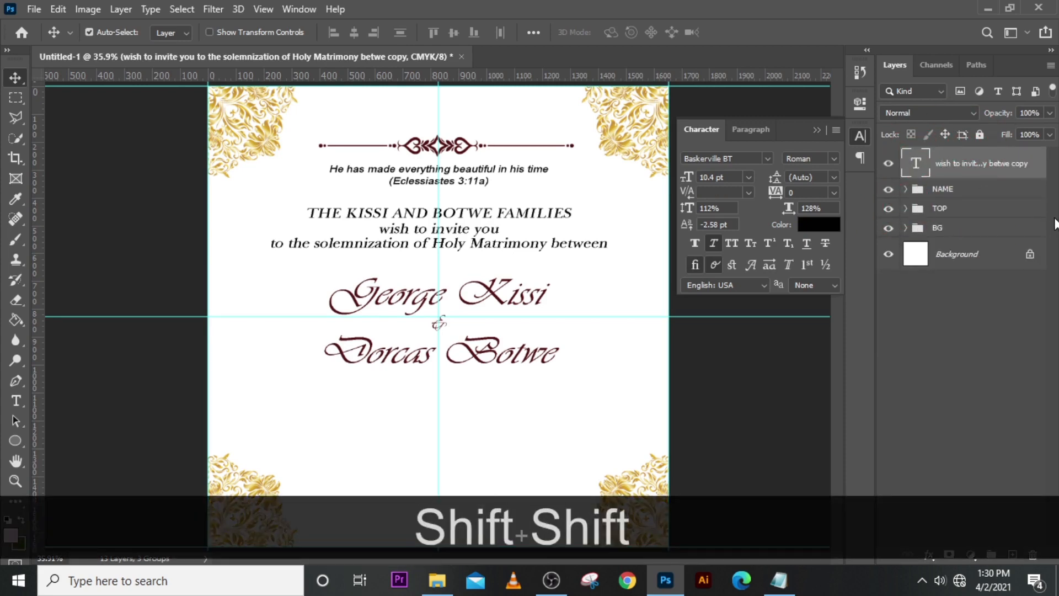
key("shift+Down")
key("shift+Down")
key("shift+Down")
key("shift+Down")
key("shift+Down")
key("shift+Down")
key("shift+Down")
key("shift+Down")
key("shift+Down")
key("shift+Down")
key("shift+Down")
key("shift+Down")
key("shift+Down")
key("shift+Down")
key("shift+Down")
key("shift+Down")
key("shift+Down")
key("shift+Down")
key("shift+Down")
key("shift+Down")
key("shift+Down")
key("shift+Down")
key("shift+Down")
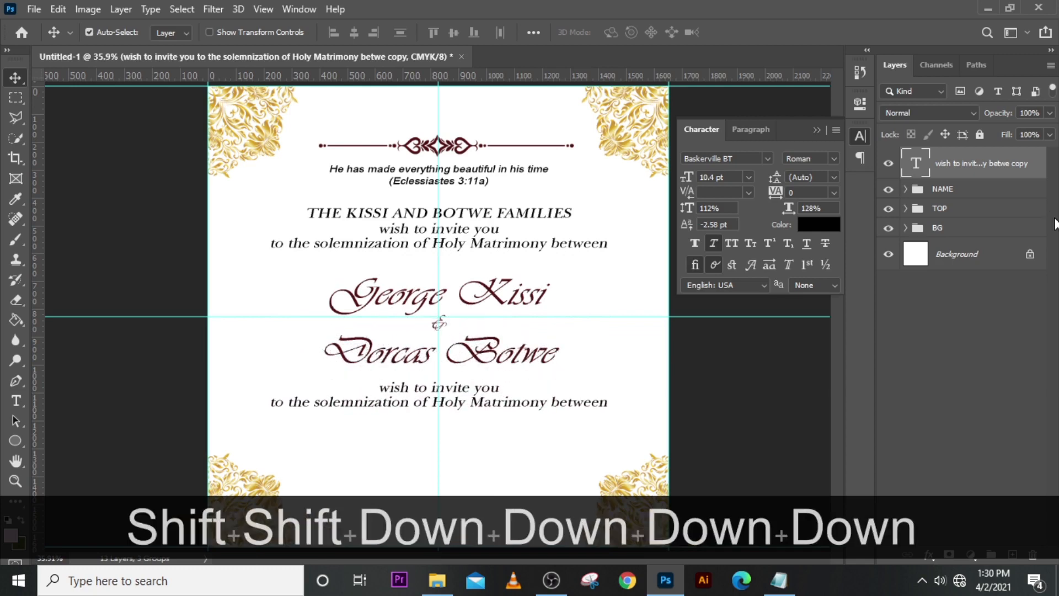
key("shift+Down")
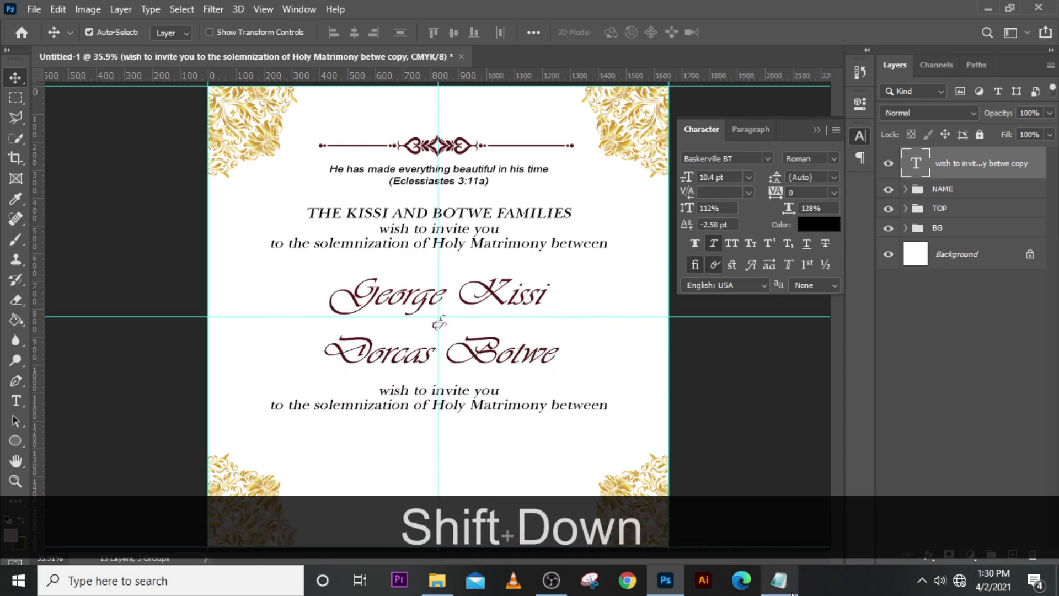
Step: Switch to Notepad and copy the four lines from "Perez Chapel International - Adenta Branch" through "reception to folow at the pavillion"
left_click(778, 580)
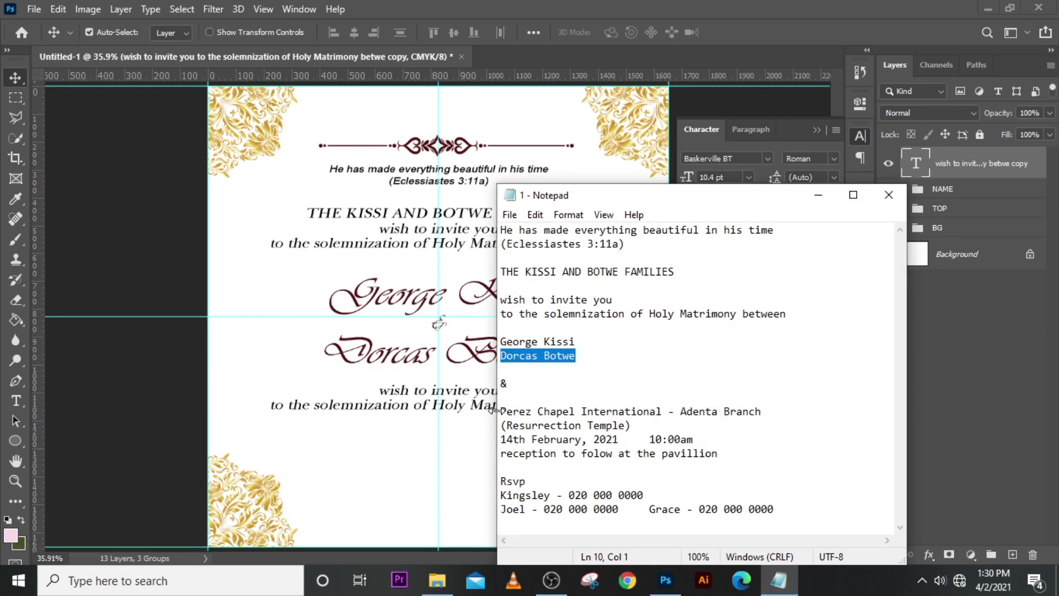
left_click_drag(502, 411, 718, 453)
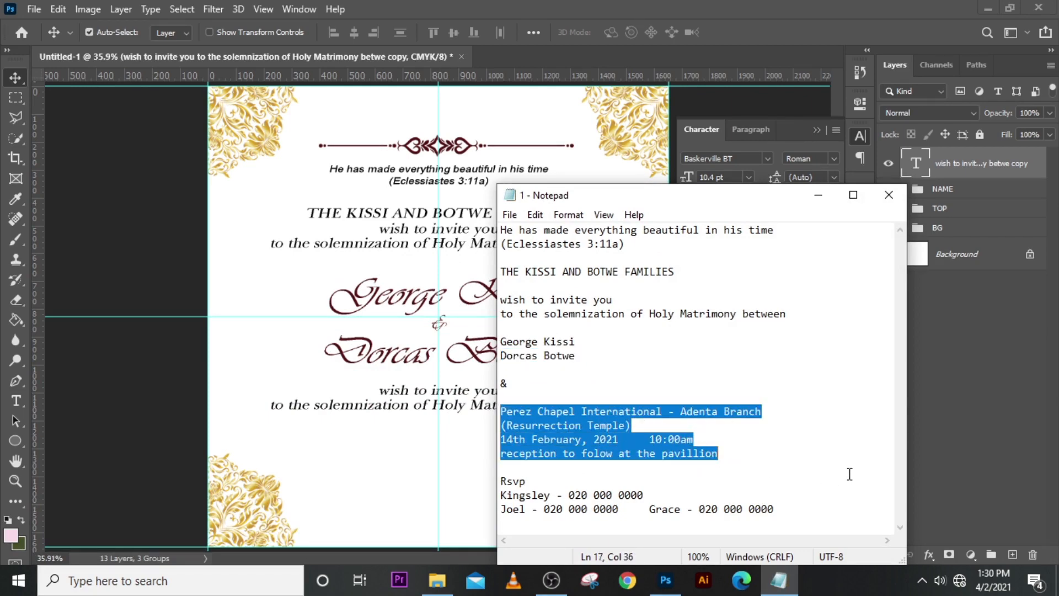
key("ctrl+c")
left_click(819, 195)
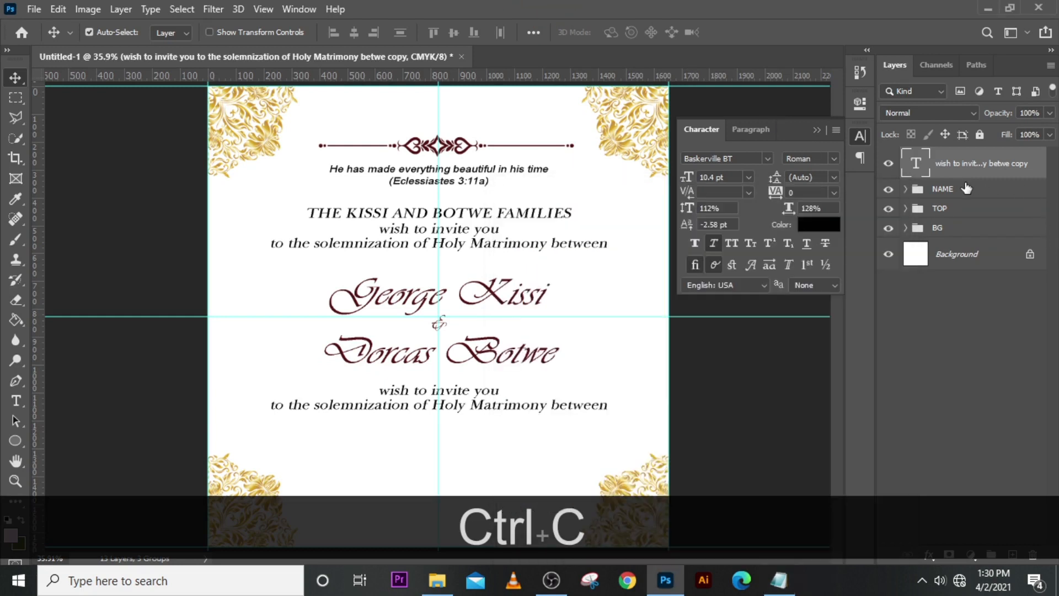
Step: Replace the text of the "wish to invite you" copy layer with the copied venue, date and reception lines
double_click(918, 165)
key("ctrl+v")
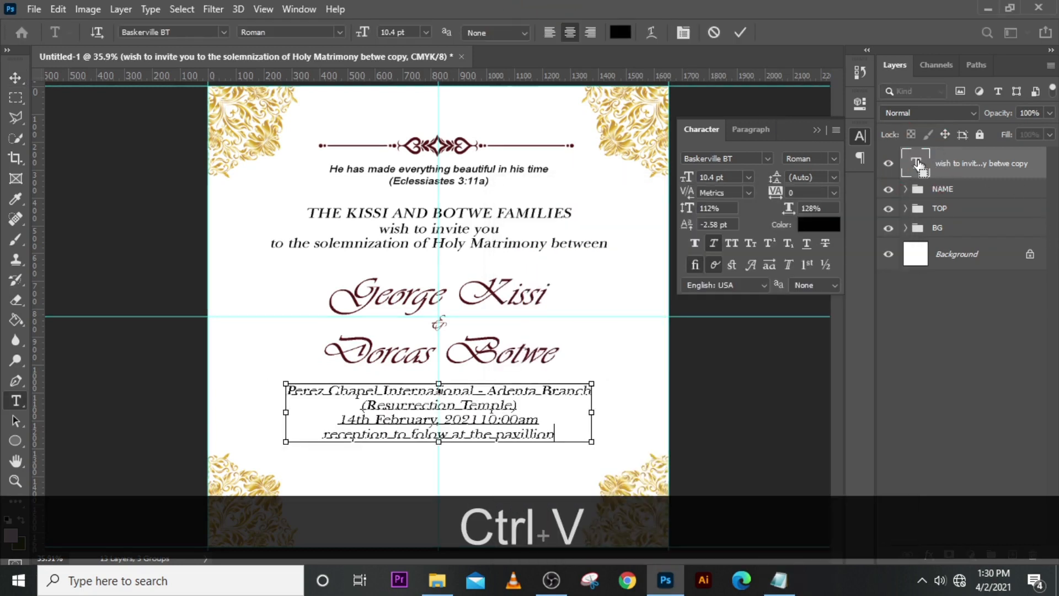
left_click(918, 165)
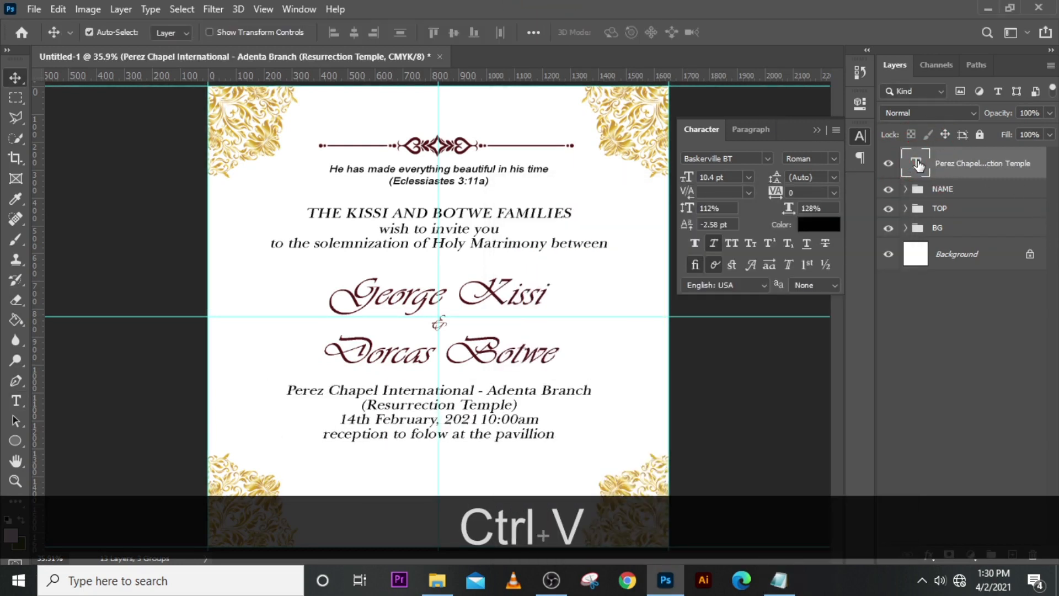
key("ctrl")
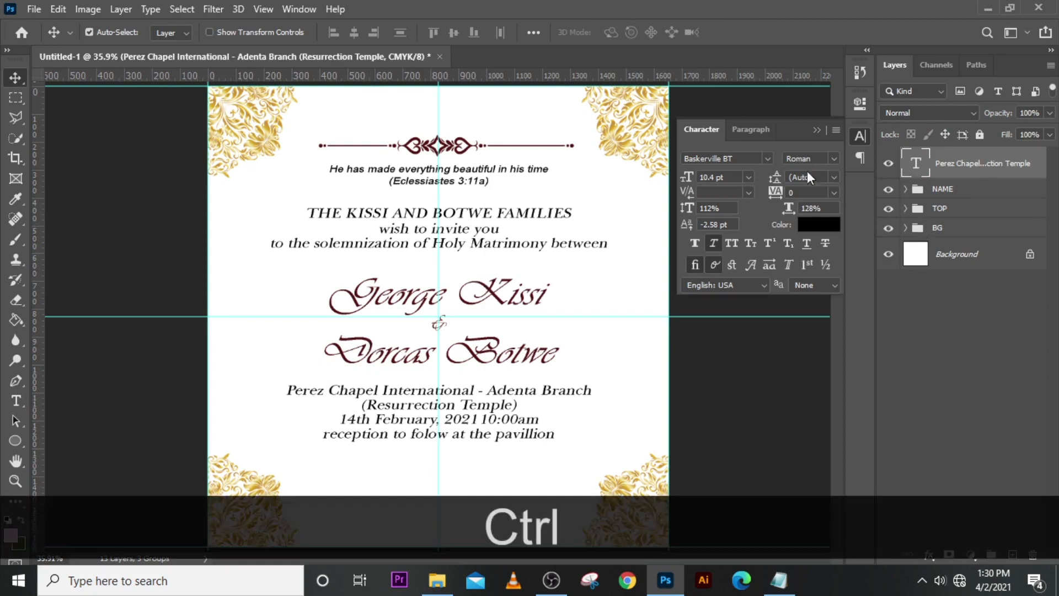
Step: Set the font size of the "Perez Chapel International - Adenta Branch" line to 12 pt
double_click(918, 161)
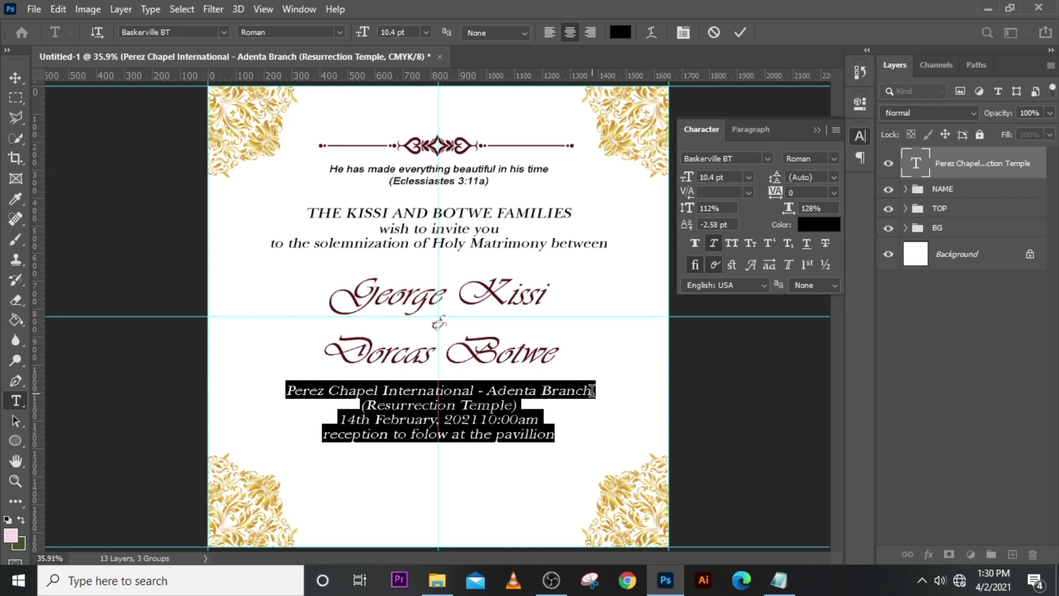
left_click_drag(592, 390, 285, 385)
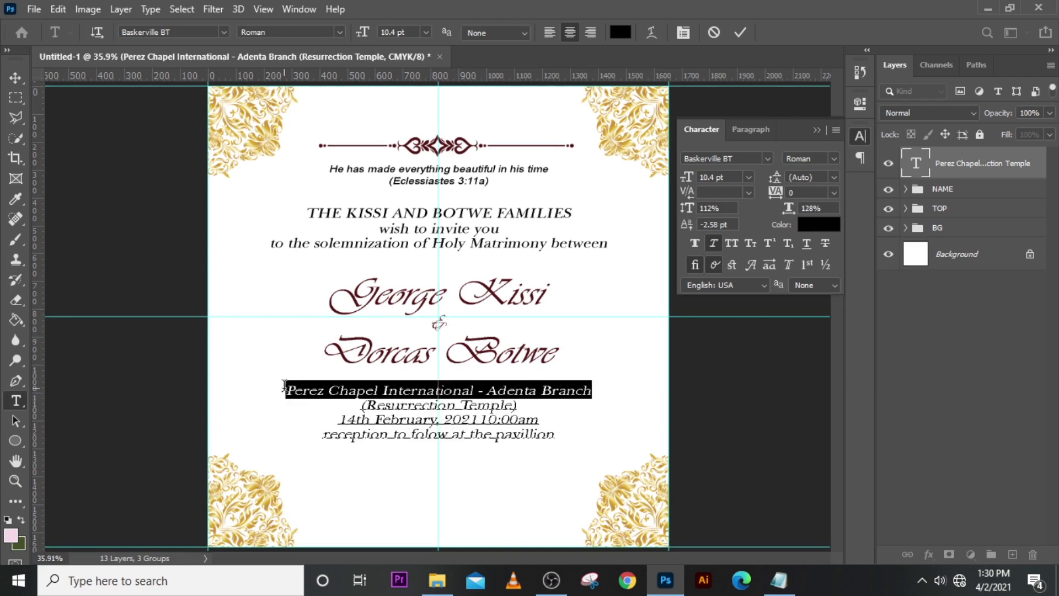
left_click(687, 178)
left_click_drag(685, 180, 686, 180)
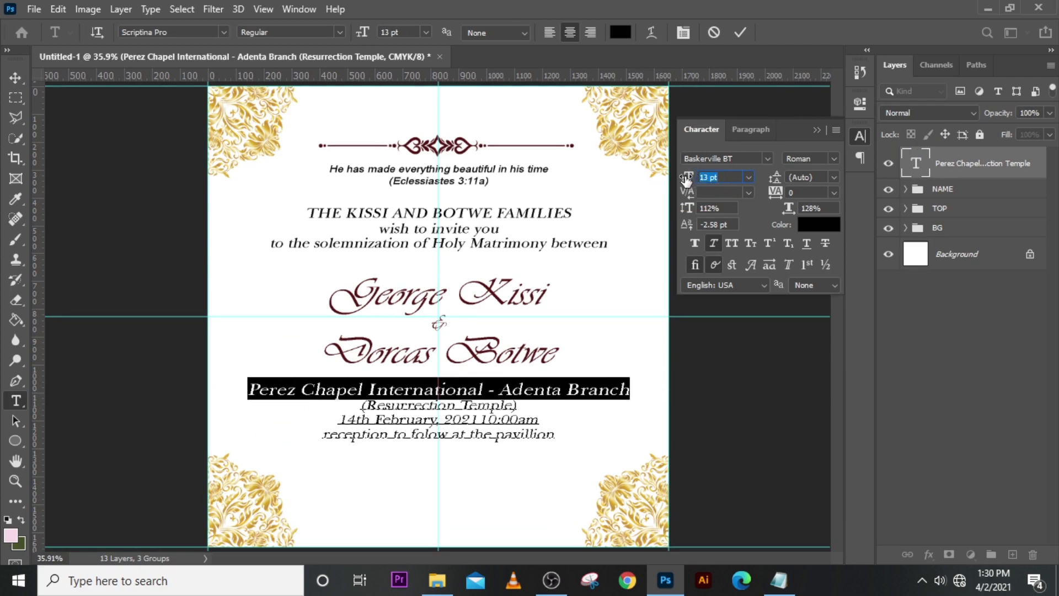
left_click_drag(687, 178, 686, 179)
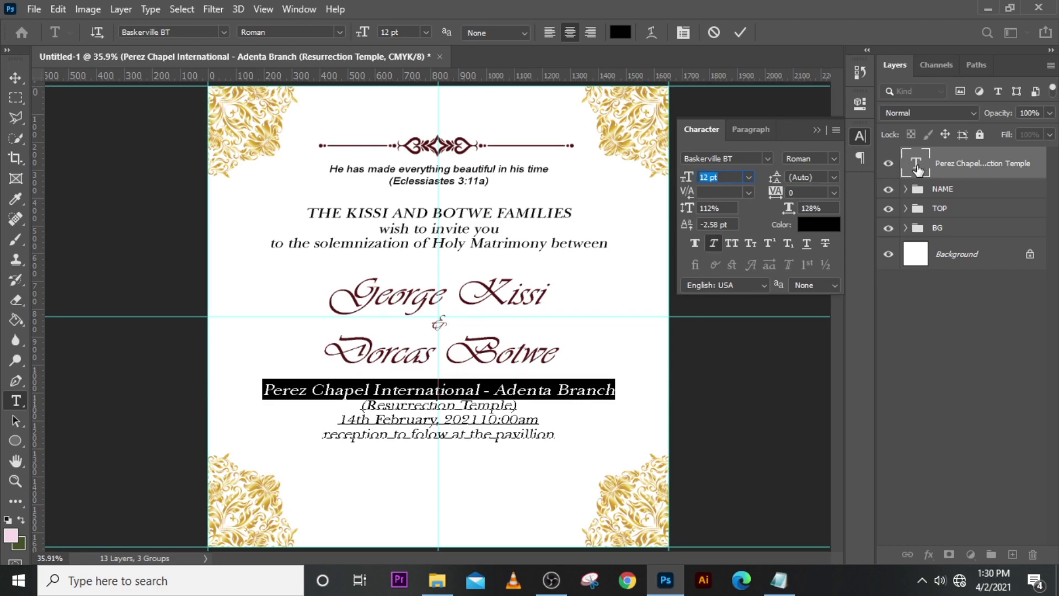
left_click(917, 161)
key("v")
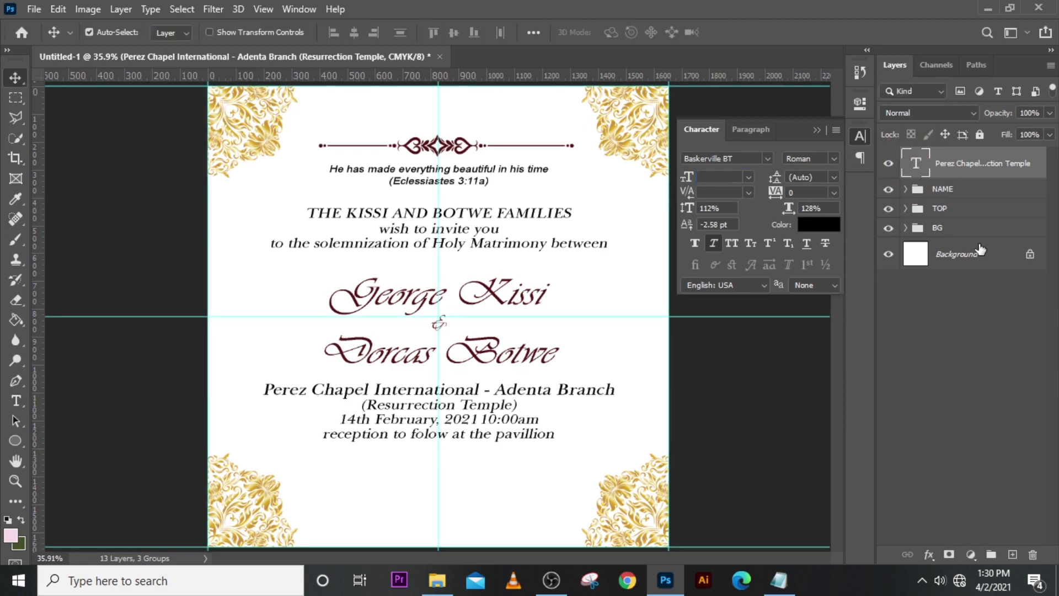
Step: Change the date and time line and the reception line of the venue text to all caps
key("ctrl+equal")
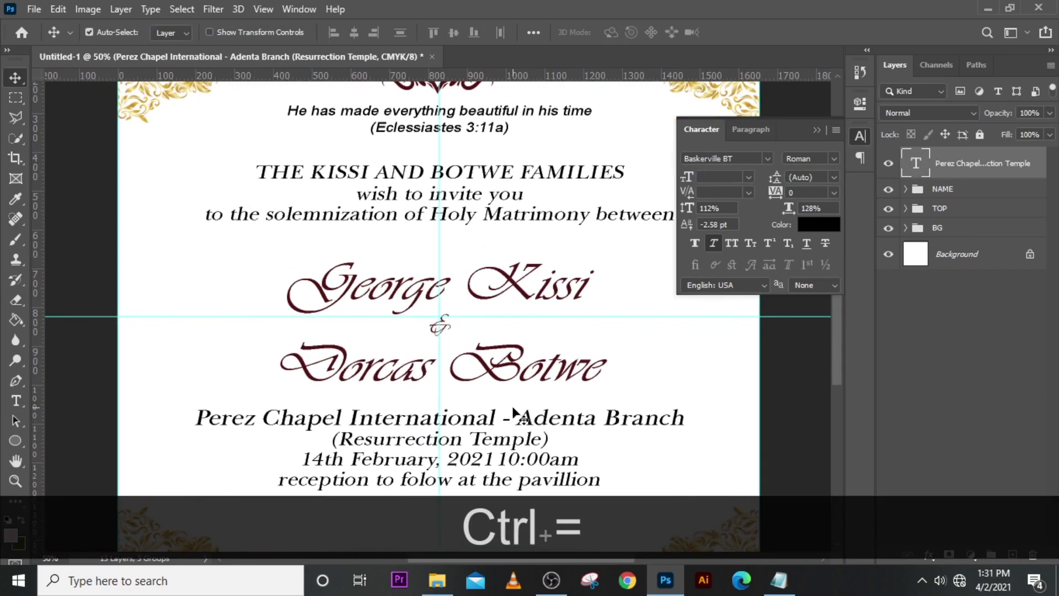
scroll(513, 413, "down", 3)
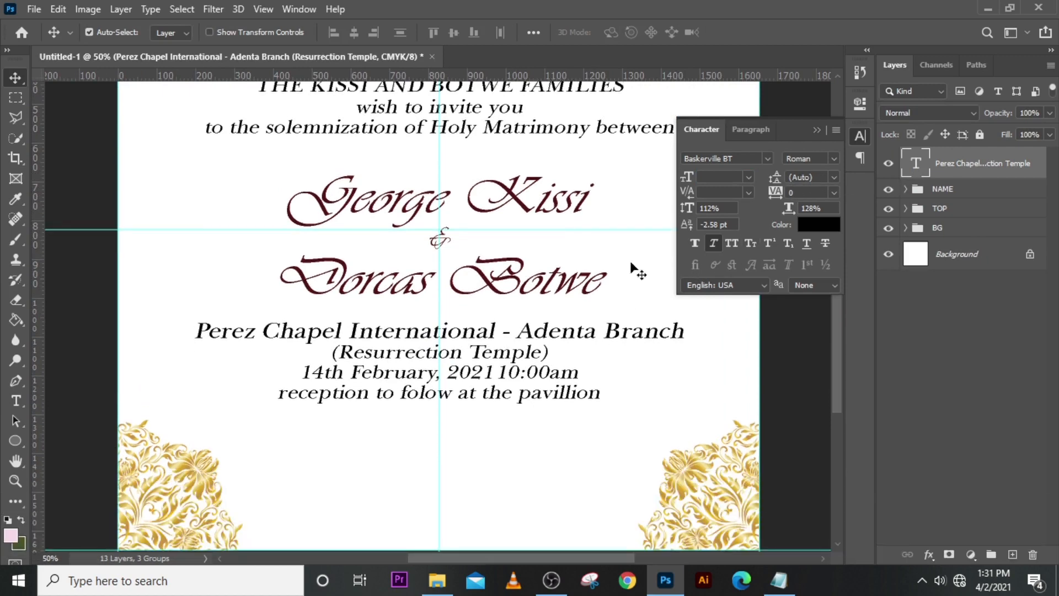
key("ctrl+t")
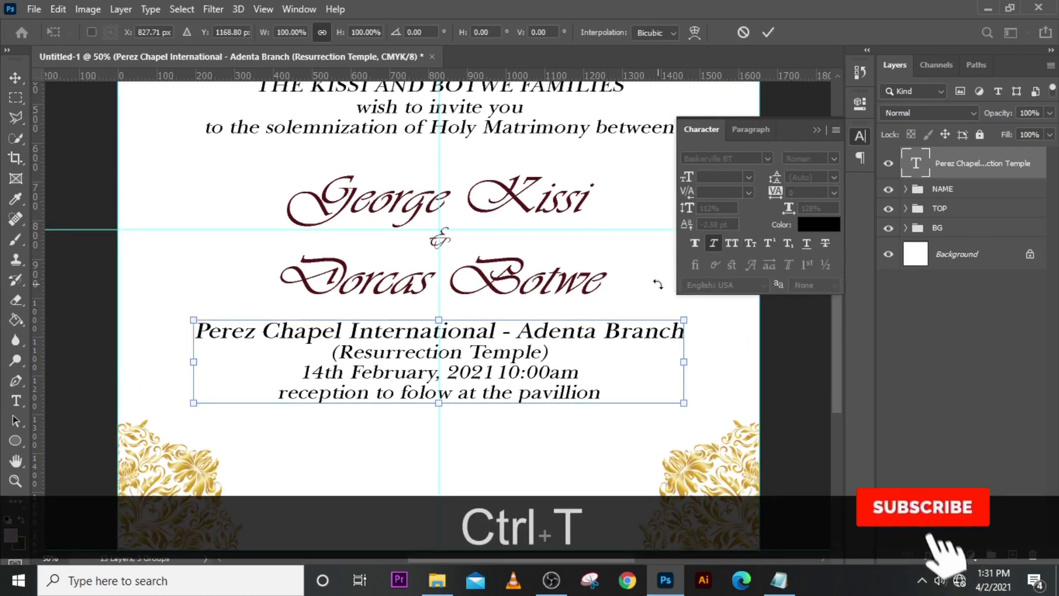
key("Return")
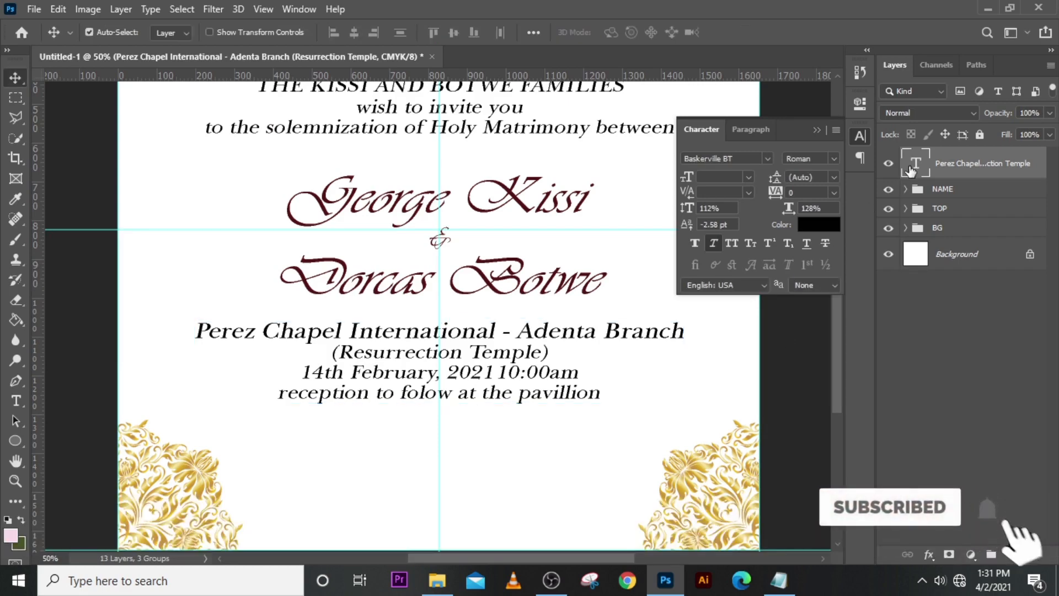
double_click(910, 165)
mouse_move(278, 394)
left_mouse_down()
mouse_move(396, 402)
mouse_move(604, 391)
left_mouse_up()
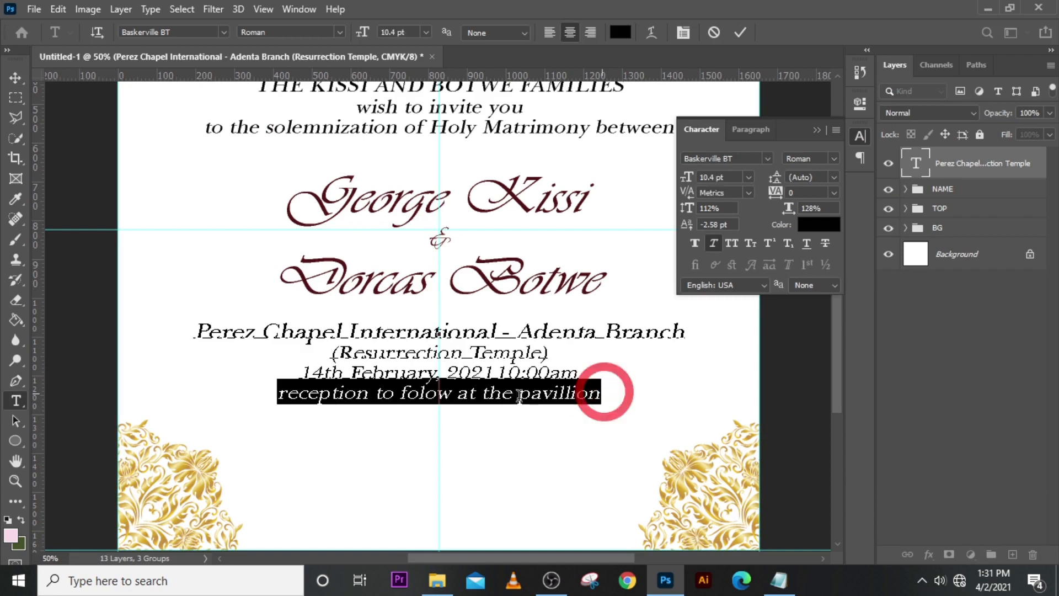
left_click_drag(306, 371, 606, 389)
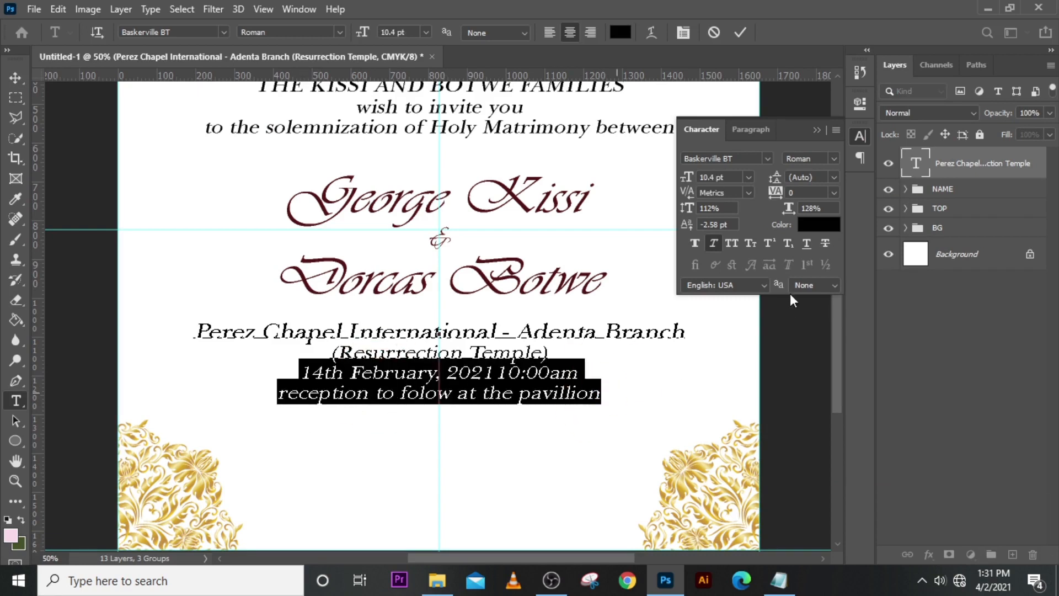
left_click(732, 243)
left_click(931, 171)
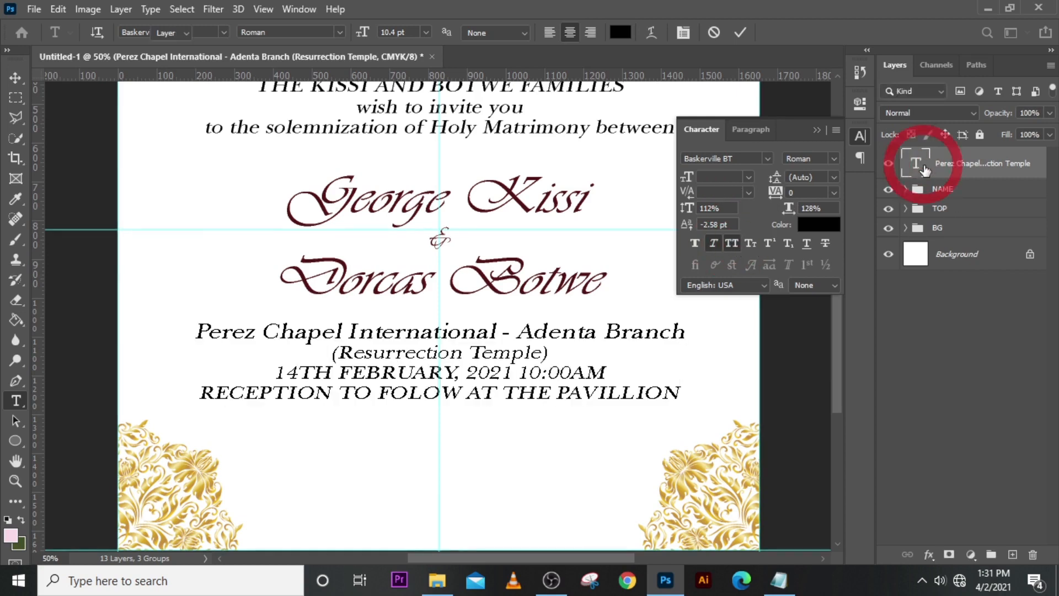
key("v")
Step: Set the whole venue text layer's leading to 14 pt and turn off its faux italic
left_click(835, 177)
left_click(813, 282)
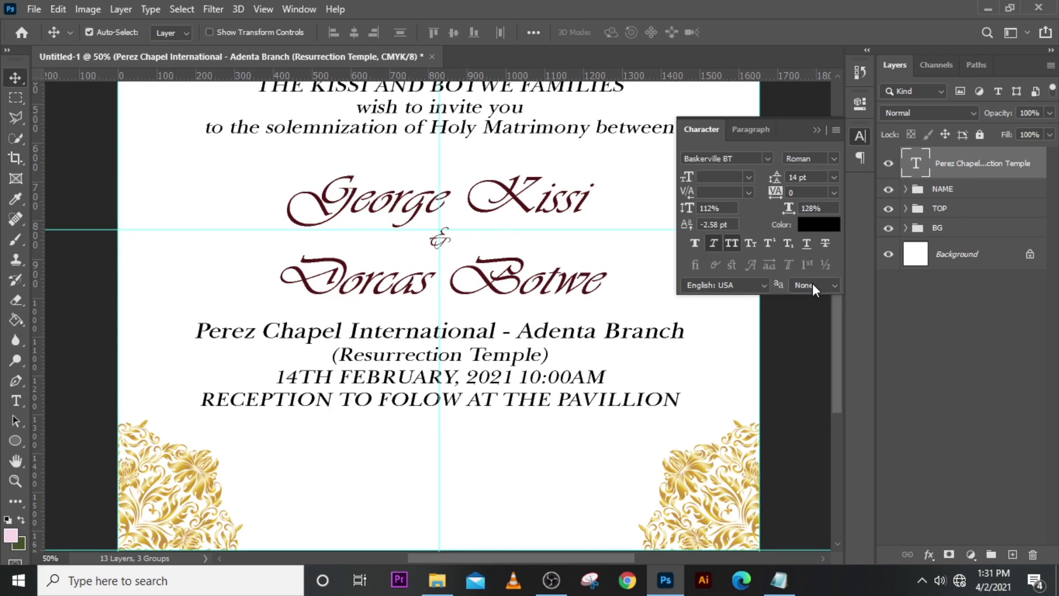
left_click(714, 246)
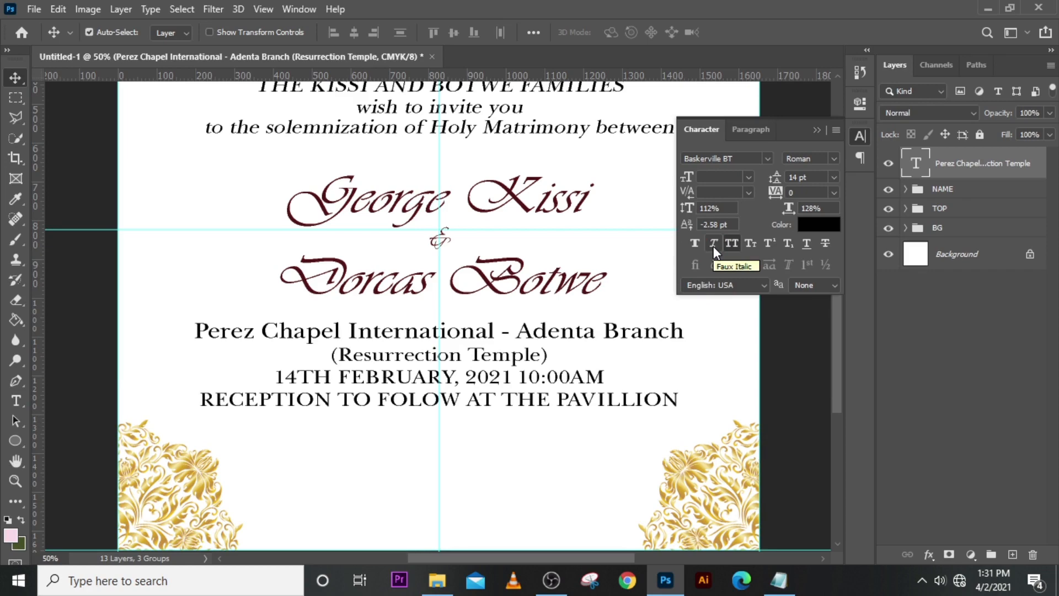
left_click(816, 130)
key("ctrl+0")
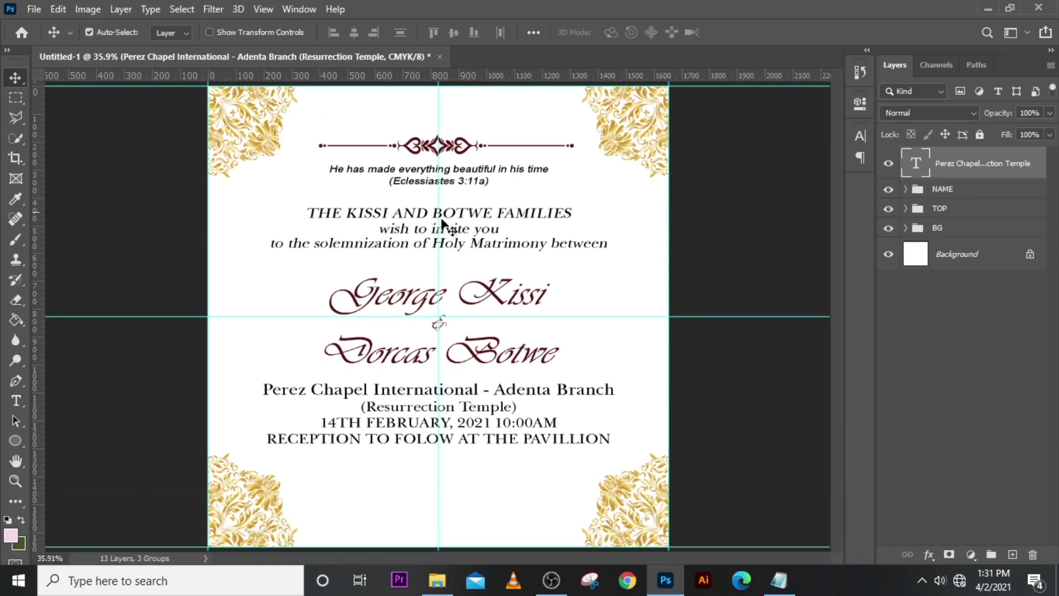
Step: Turn off faux italic for the "THE KISSI AND BOTWE FAMILIES" and "wish to invite you" text layers in the TOP group
left_click(861, 140)
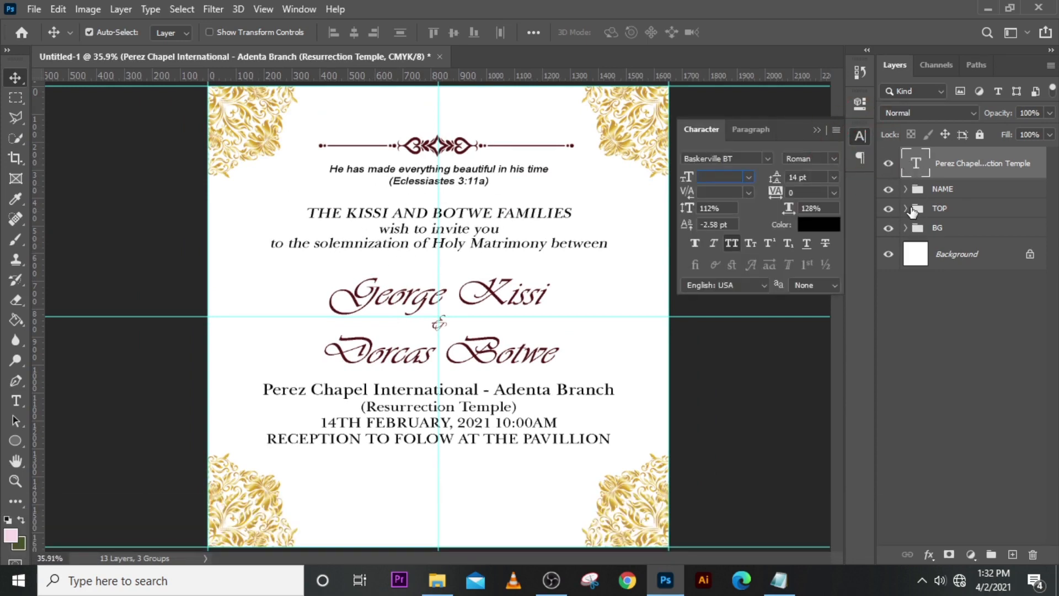
left_click(906, 208)
left_click(957, 270)
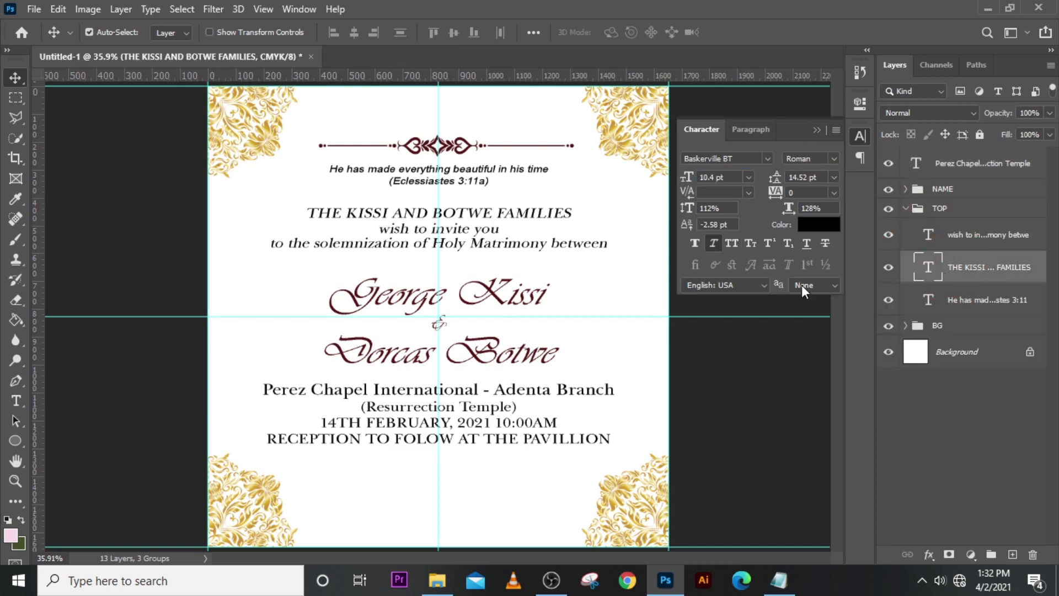
left_click(714, 243)
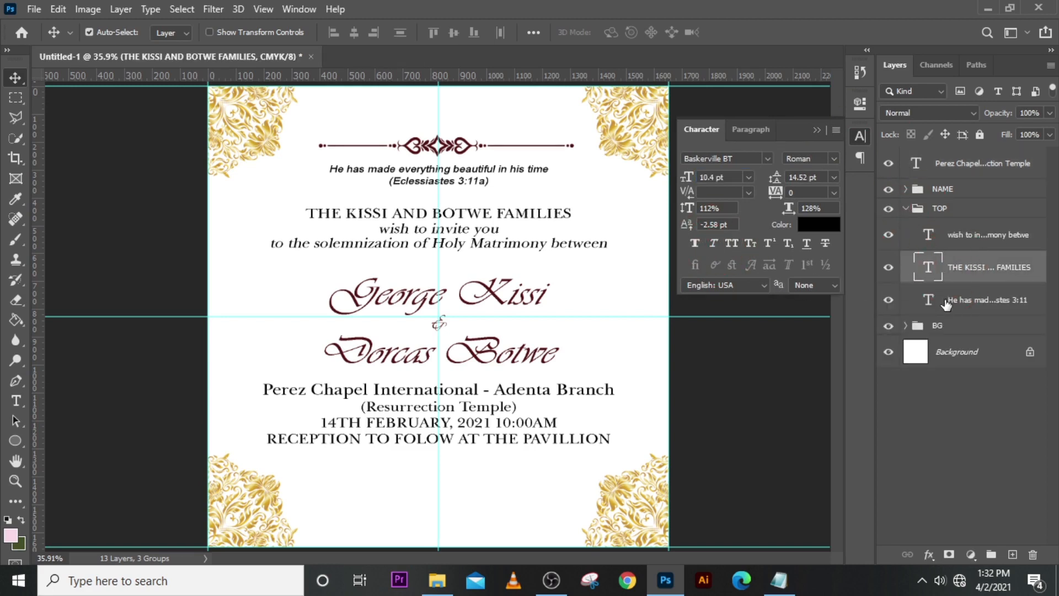
left_click(936, 247)
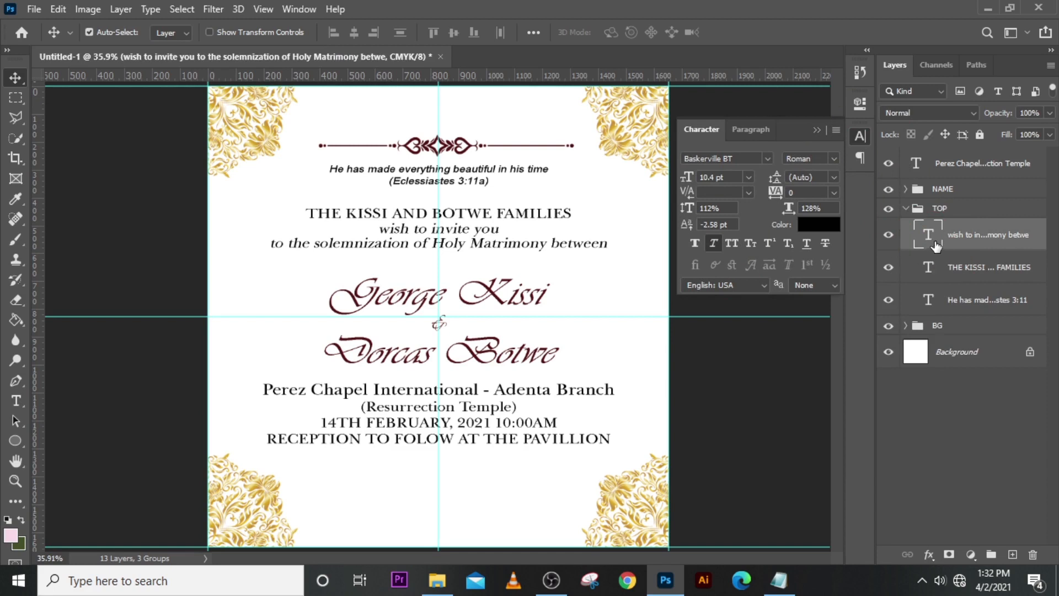
left_click(715, 243)
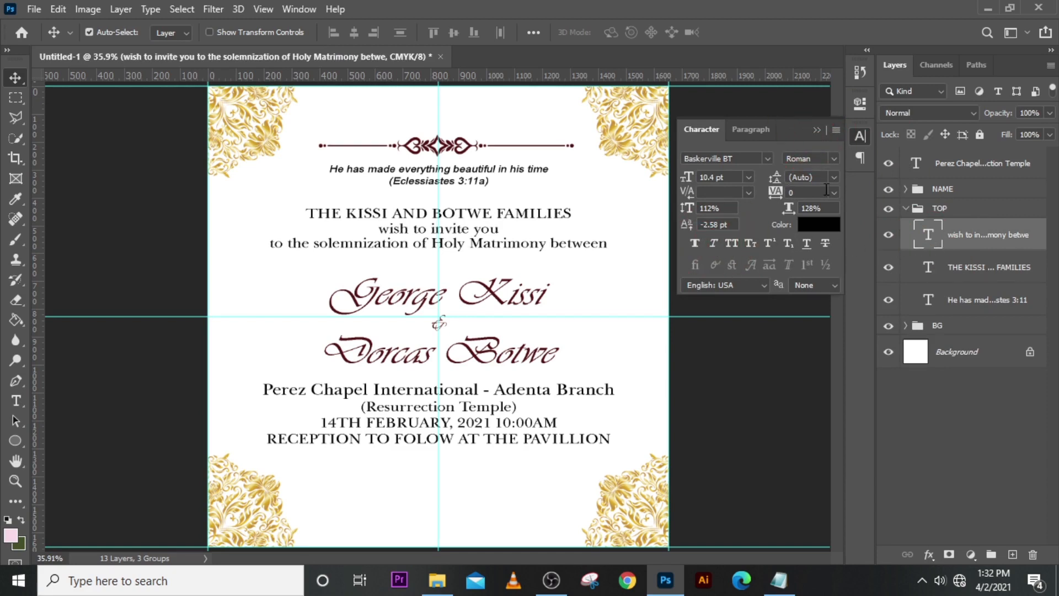
left_click(817, 130)
Step: Move the NAME group about 10 px left and 12 px up to centre the names on the guides
key("ctrl+equal")
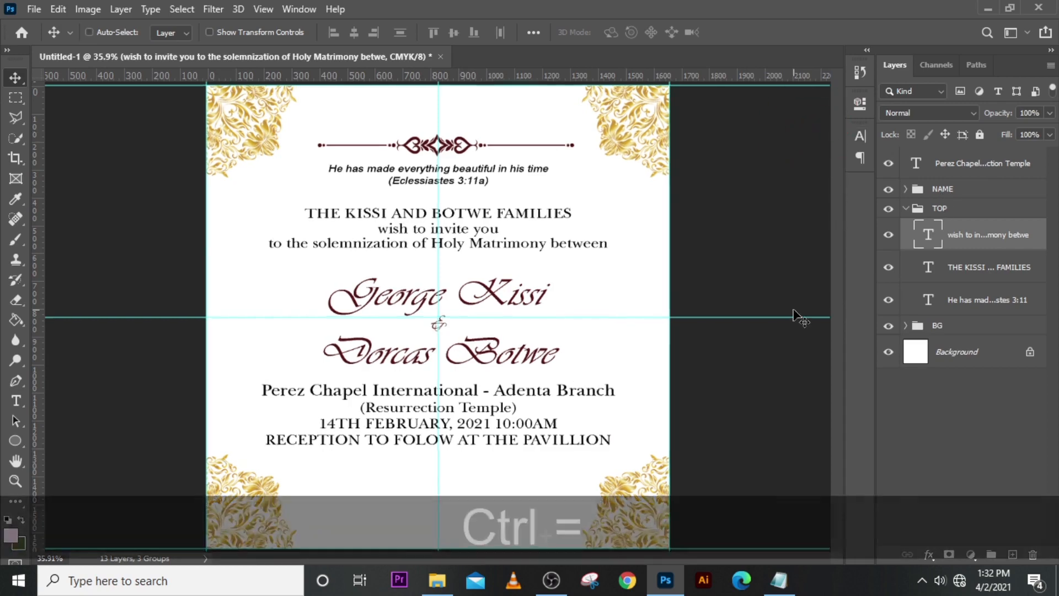
scroll(568, 384, "down", 3)
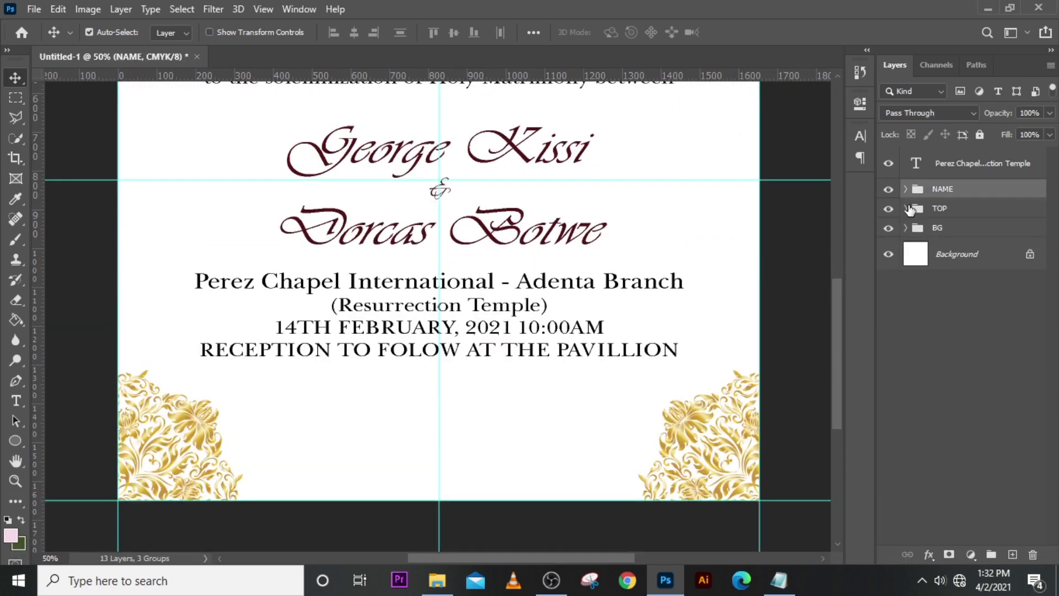
left_click(962, 189)
scroll(589, 281, "up", 3)
key("ctrl+t")
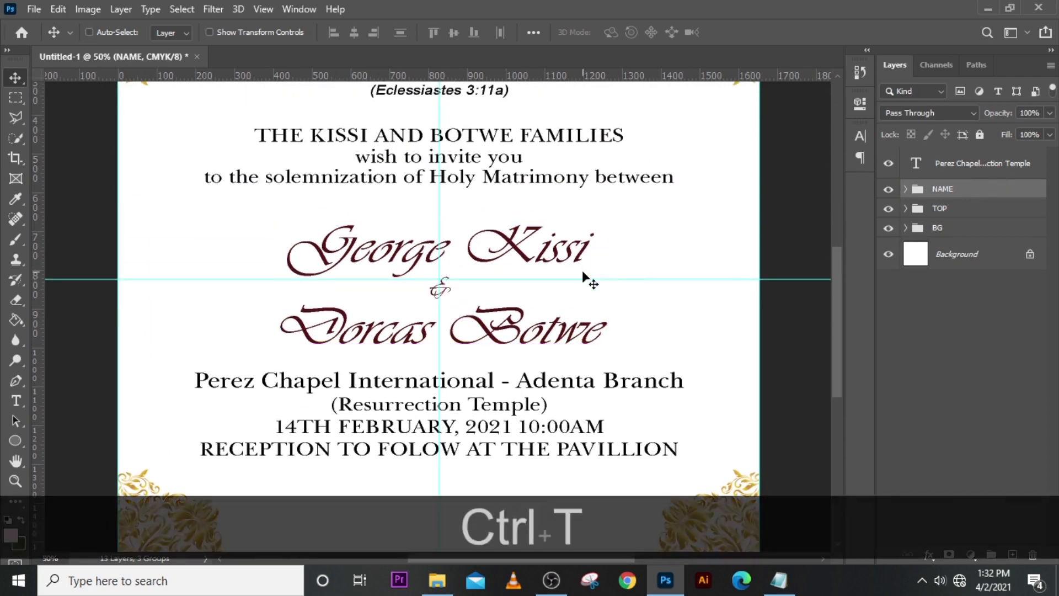
key("Left")
key("Left")
key("Left")
key("Left")
key("Left")
key("Left")
key("Left")
key("Left")
key("Left")
key("Left")
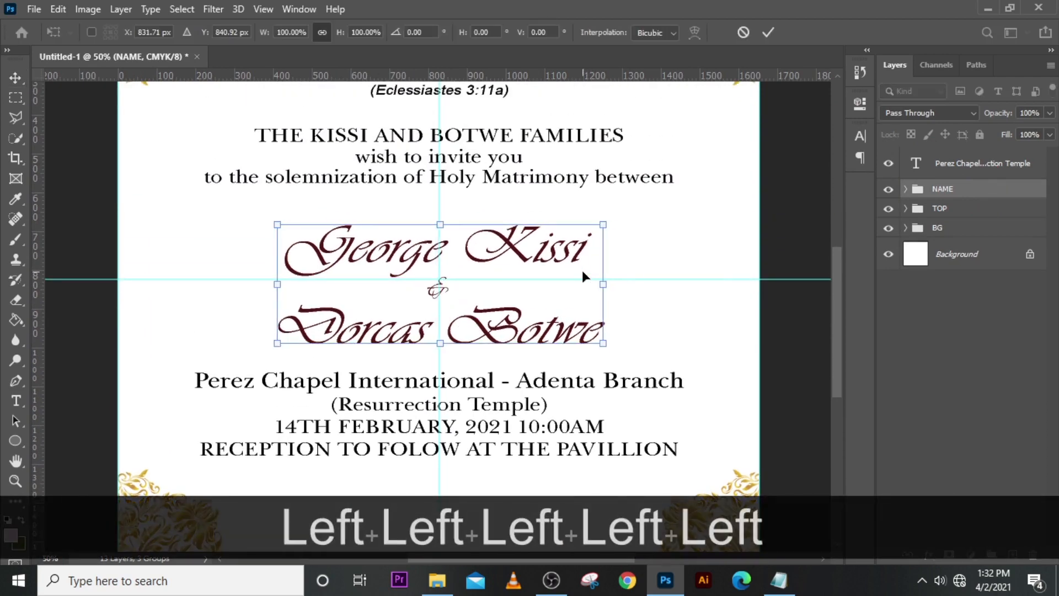
key("Up")
key("Up")
key("Up")
key("Up")
key("Up")
key("Up")
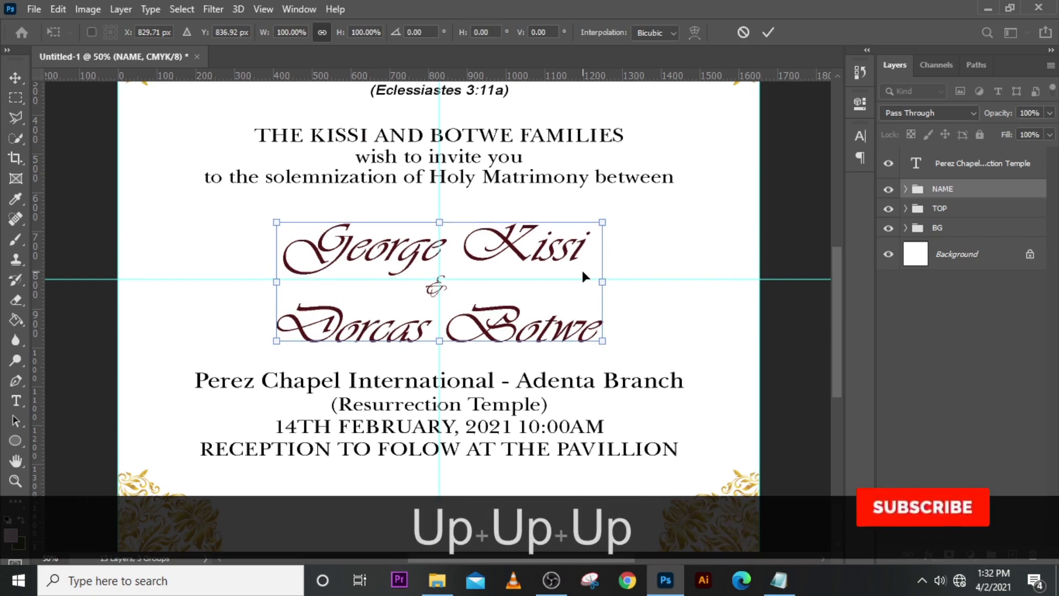
key("Up")
key("Up")
key("Up")
key("Up")
key("Up")
key("Up")
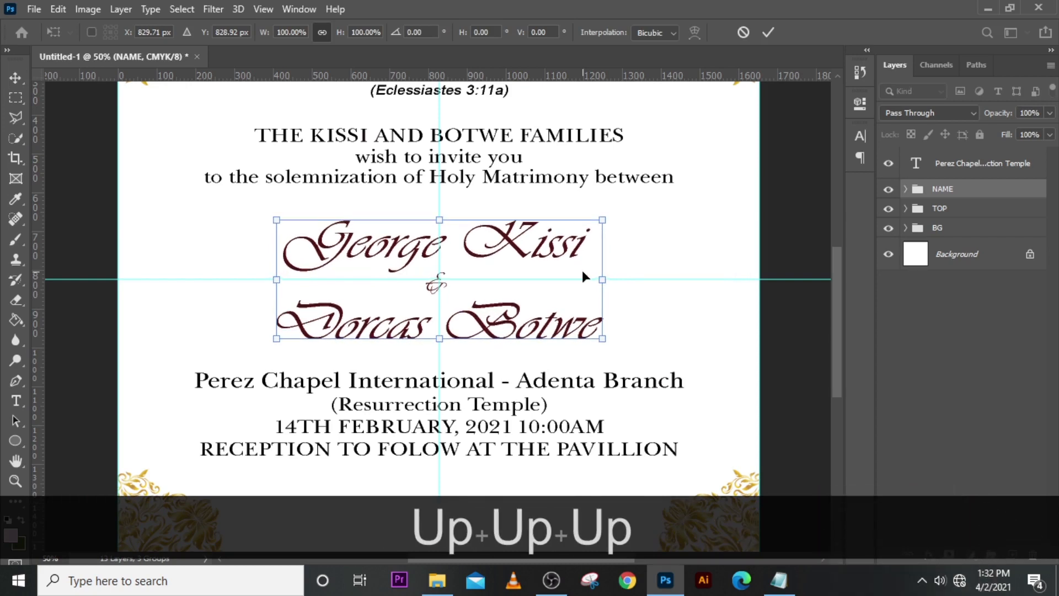
key("Return")
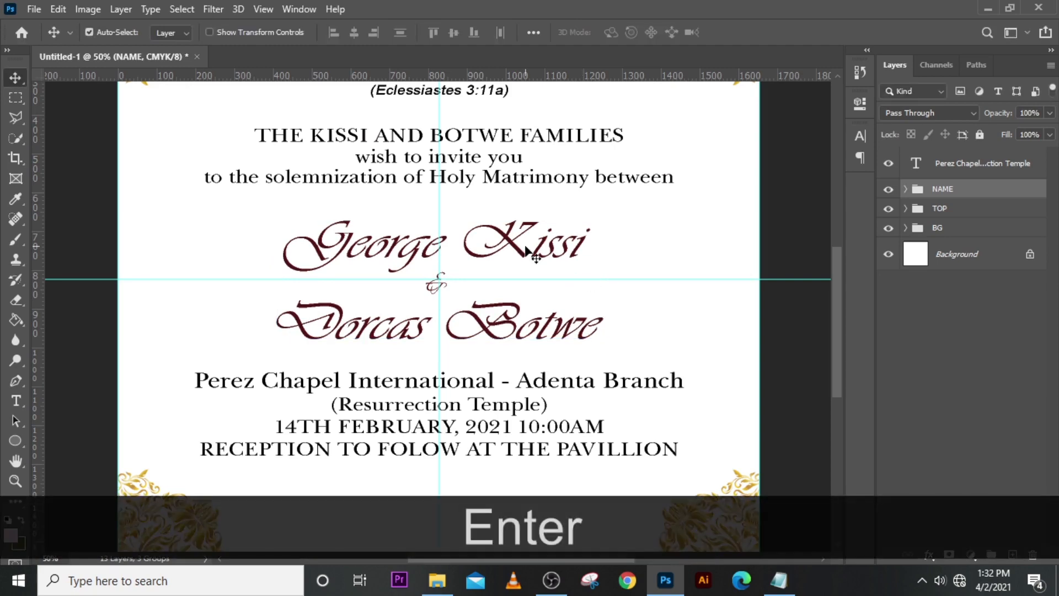
key("ctrl+0")
key("ctrl+equal")
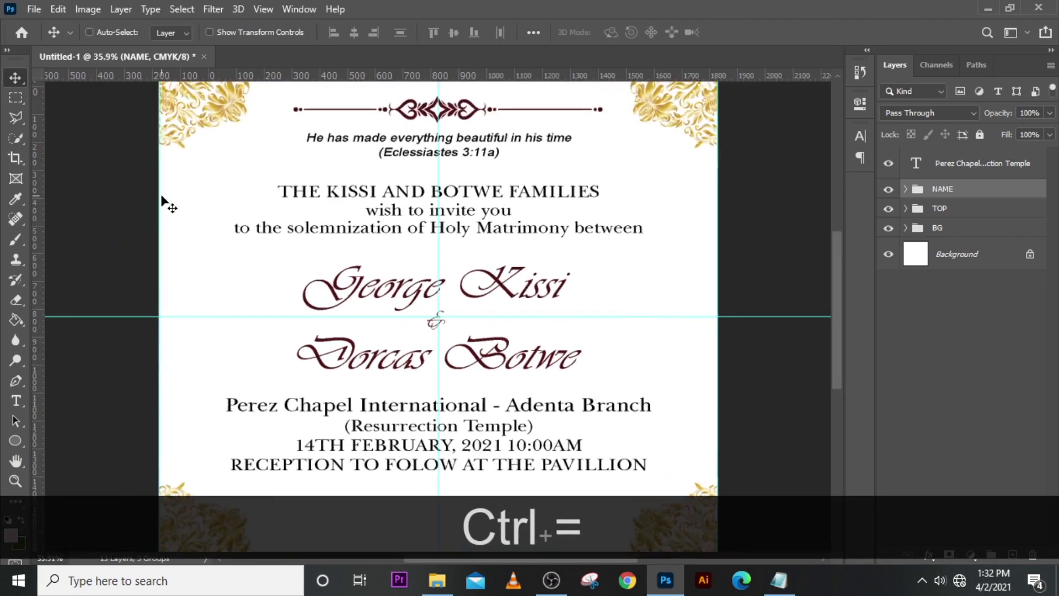
scroll(378, 397, "down", 5)
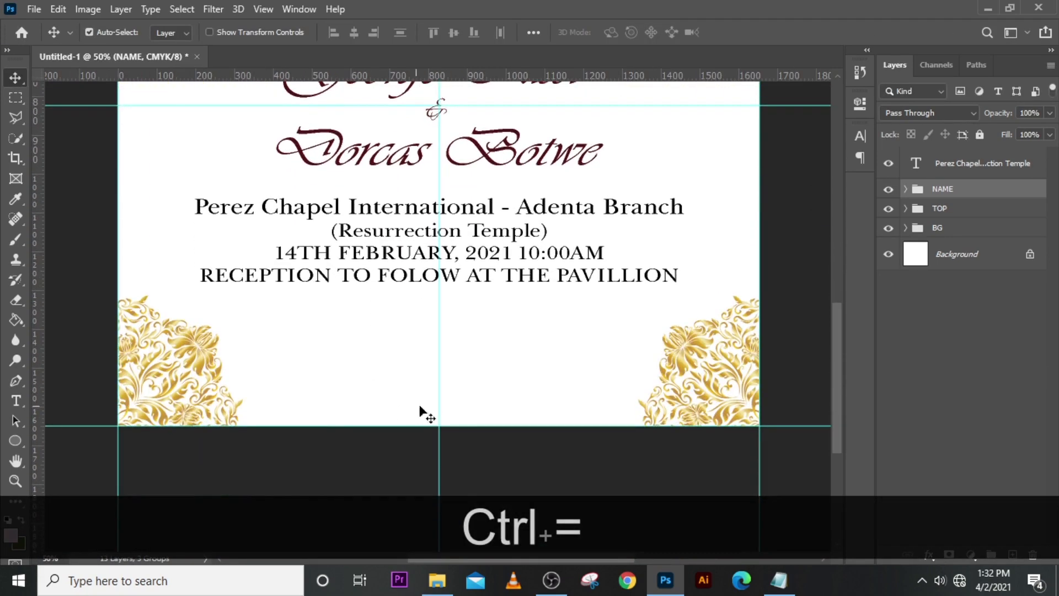
Step: Switch to the Notepad file and copy the whole Rsvp block with its three contact lines
left_click(779, 581)
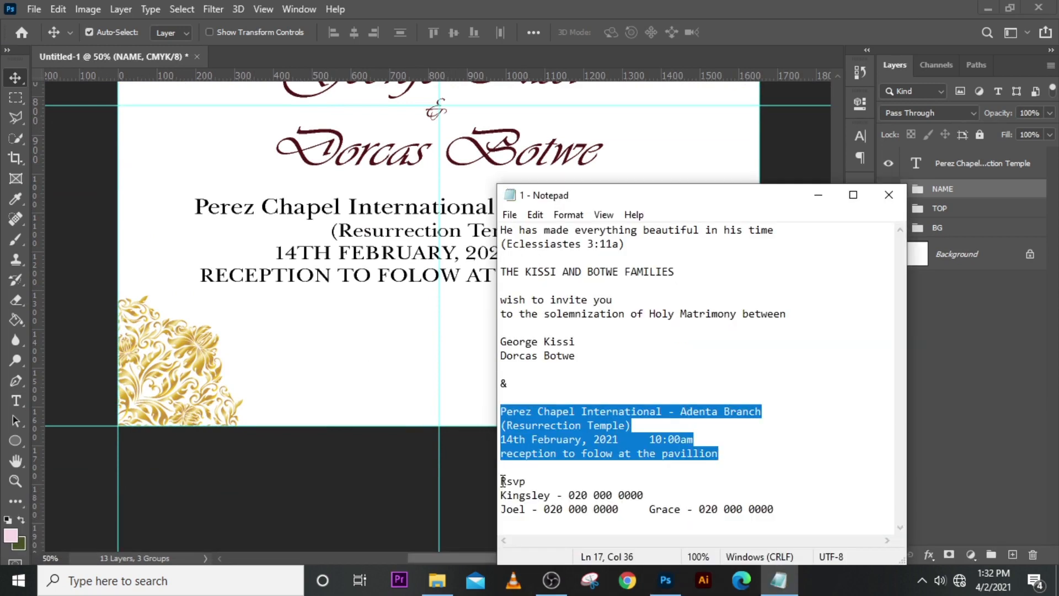
left_click_drag(503, 481, 774, 511)
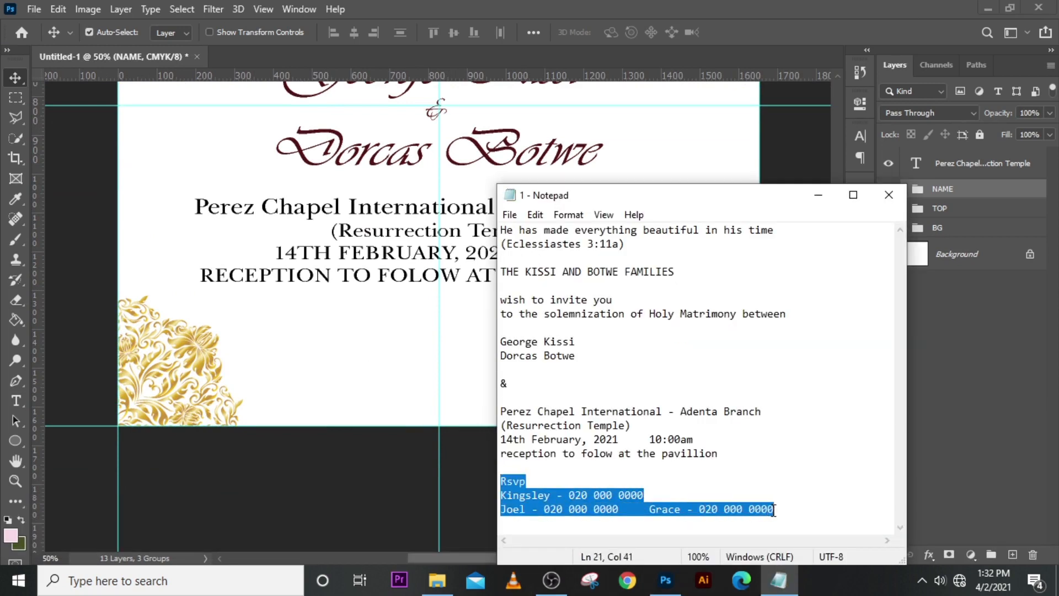
key("ctrl+c")
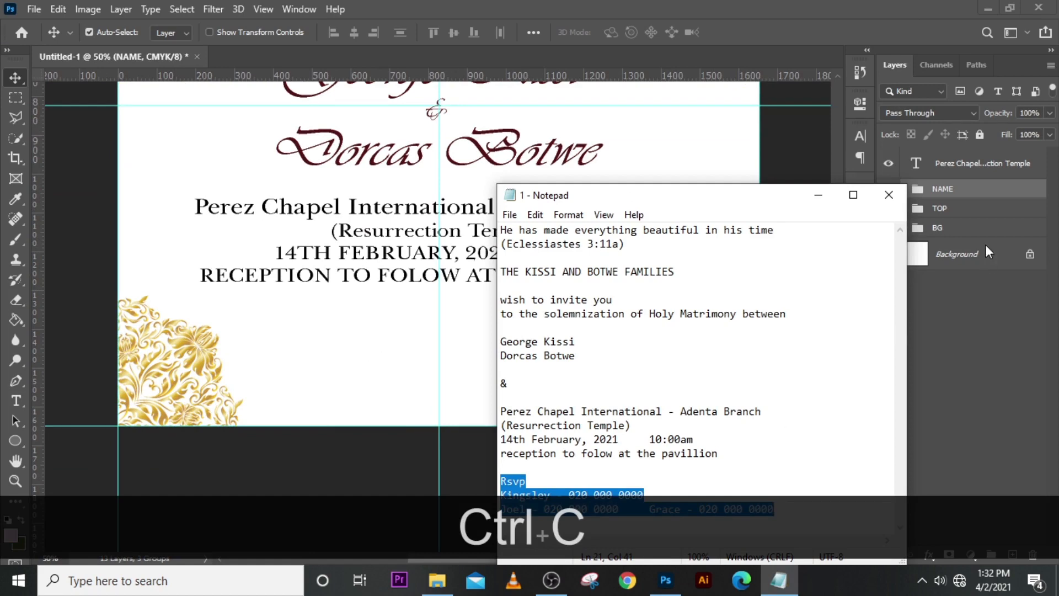
Step: Duplicate the venue text layer in Photoshop and move the copy about 320 px straight down
left_click(958, 174)
left_click(953, 161)
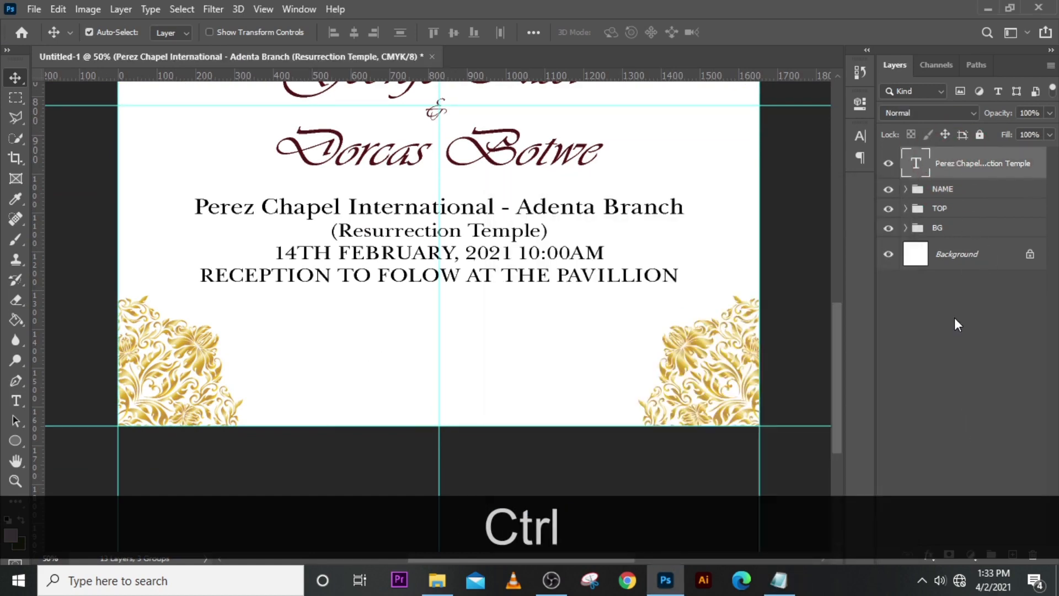
key("ctrl+j")
key("shift+Down")
key("shift+Down")
key("shift+Down")
key("shift+Down")
key("shift+Down")
key("shift+Down")
key("shift+Down")
key("shift+Down")
key("shift+Down")
key("shift+Down")
key("shift+Down")
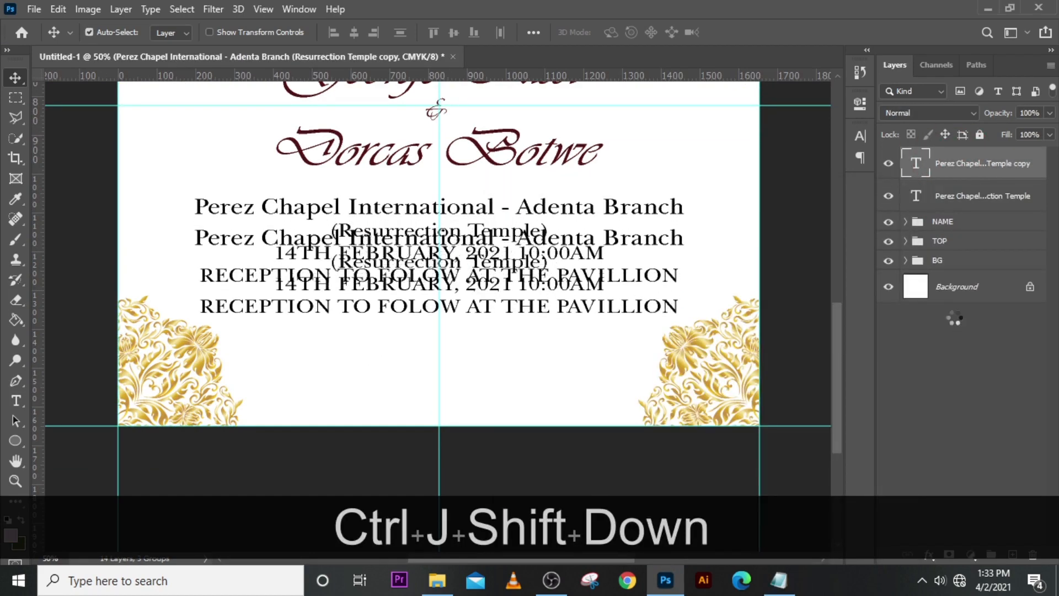
key("shift+Down")
key("shift+Down")
key("shift+Down")
key("shift+Down")
key("shift+Down")
key("shift+Down")
key("shift+Down")
key("shift+Down")
key("shift+Down")
key("shift+Down")
key("shift+Down")
key("shift+Down")
key("shift+Down")
key("shift+Down")
key("shift+Down")
key("shift+Down")
key("shift+Down")
key("shift+Down")
key("shift+Down")
key("shift+Down")
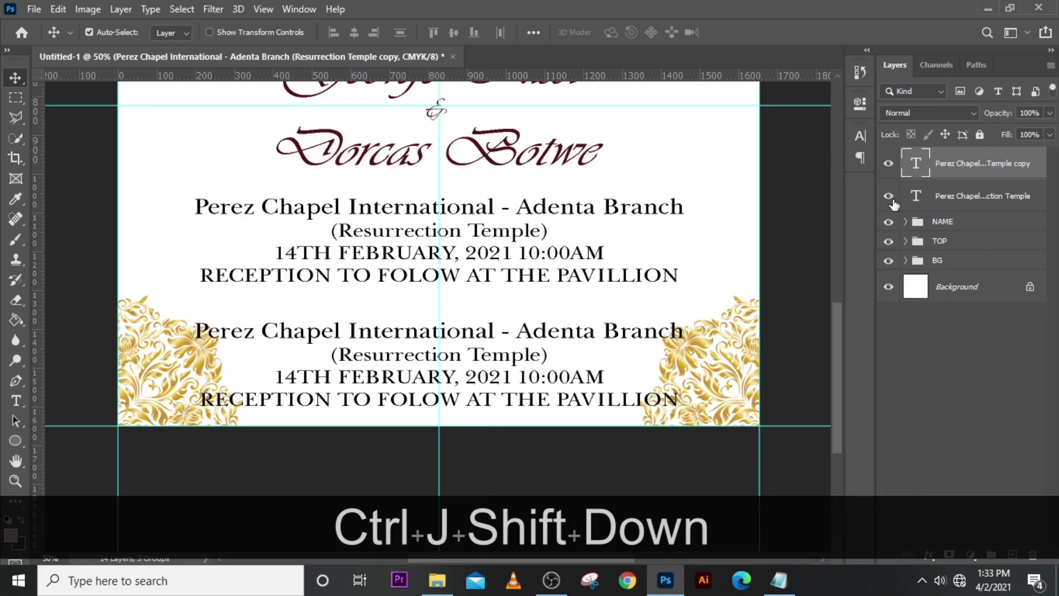
Step: Replace the duplicated layer's text with the copied Rsvp block and set its font size to 9 pt
double_click(911, 168)
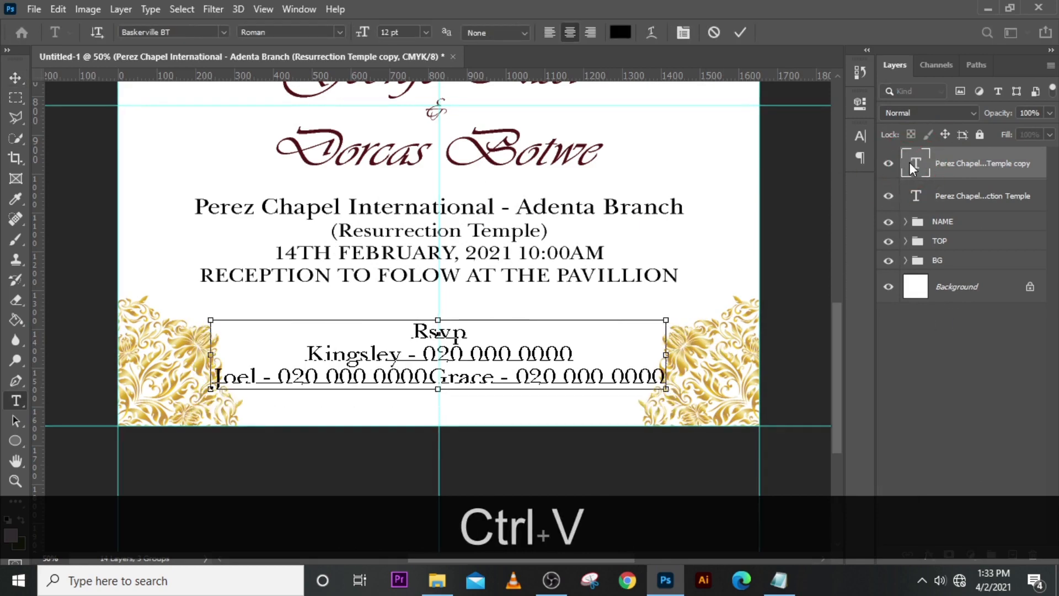
left_click(912, 164)
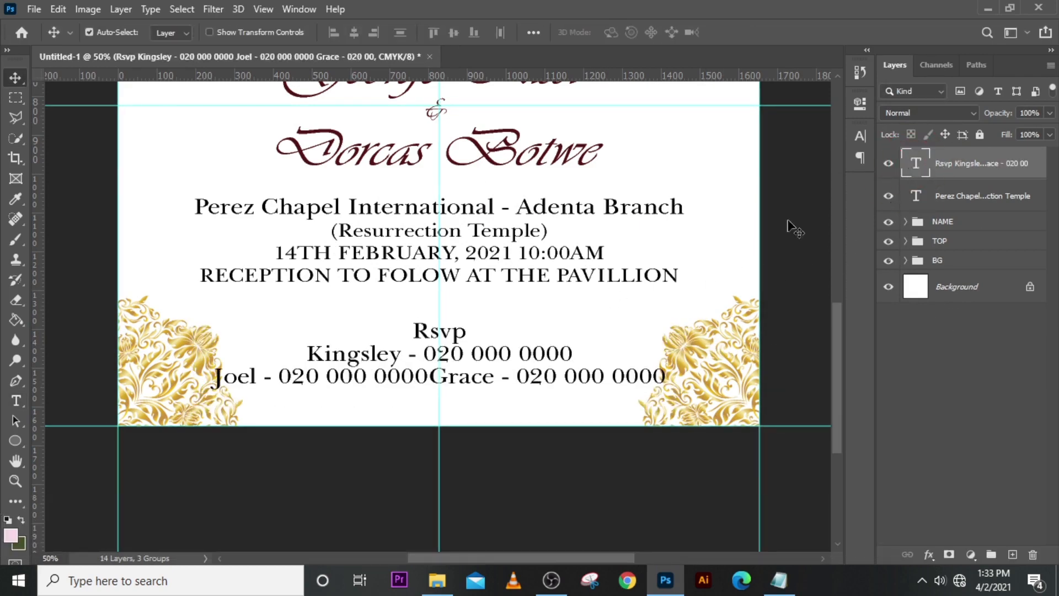
left_click(862, 138)
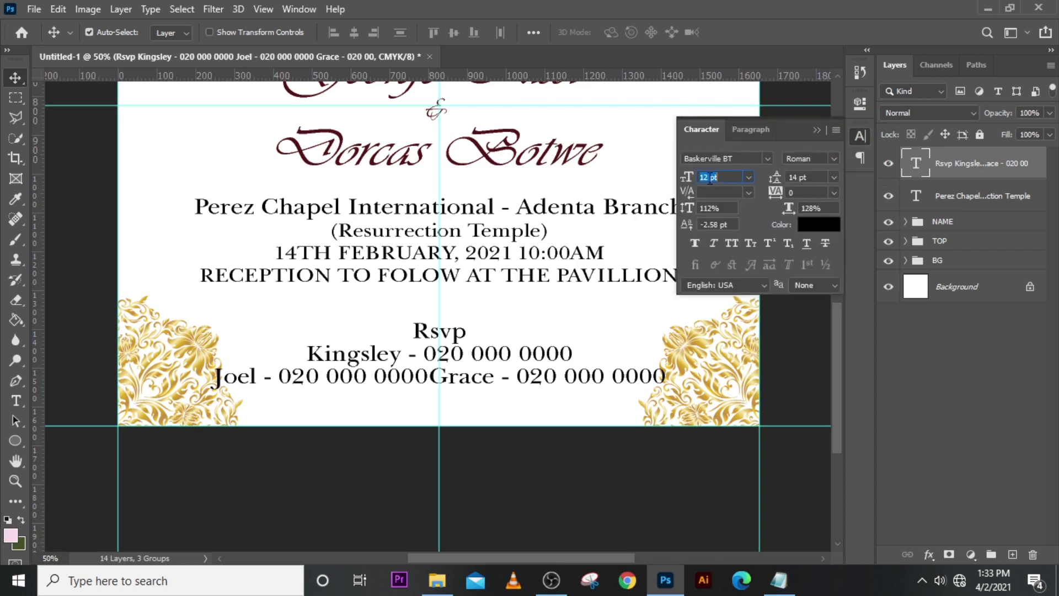
type("7")
key("Return")
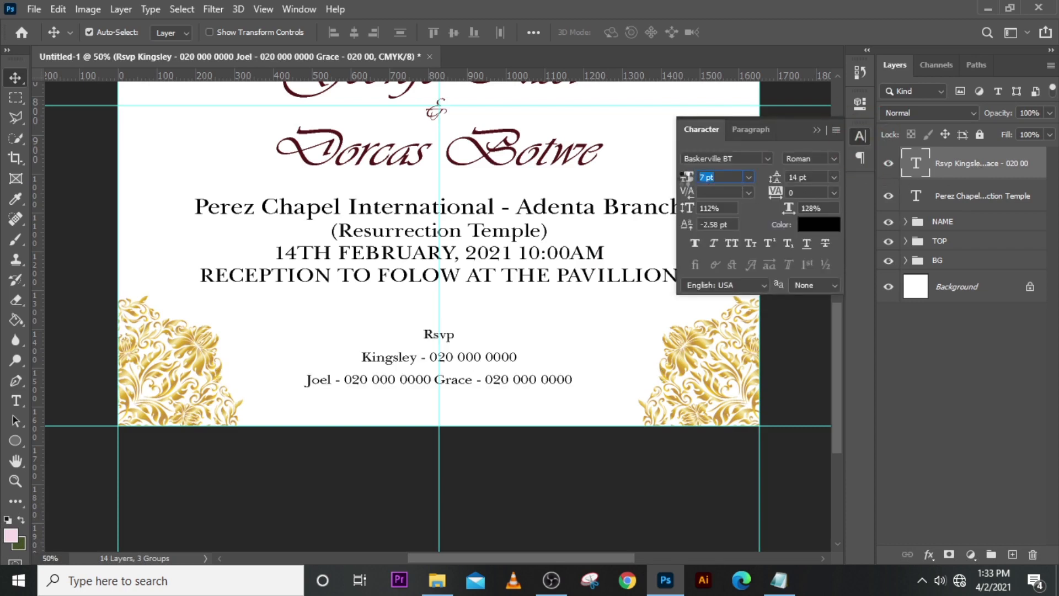
type("9")
key("Return")
left_click(685, 177)
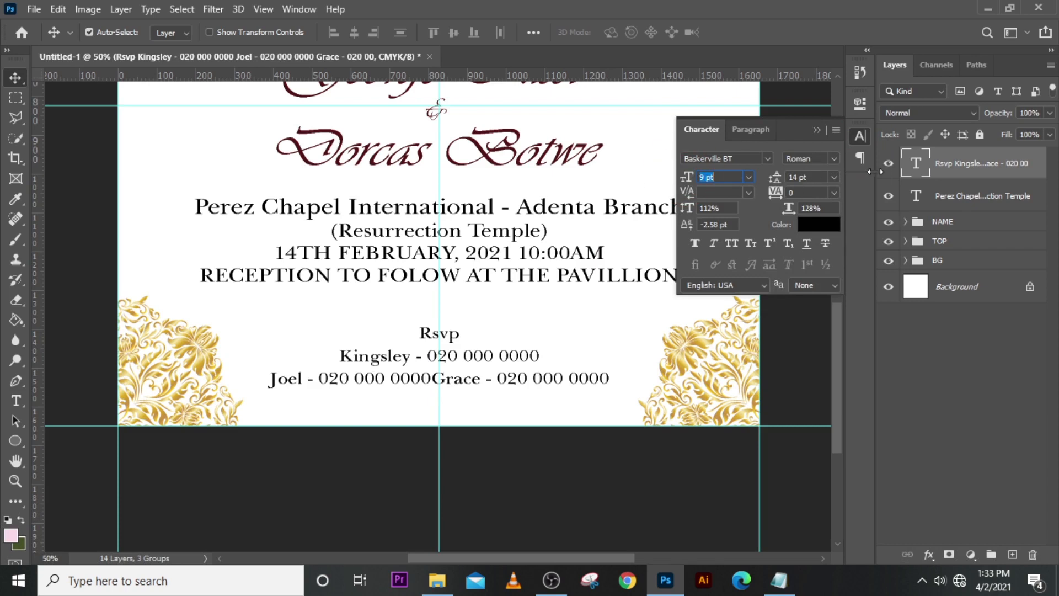
Step: Set the Rsvp text layer's leading to Auto
left_click(914, 163)
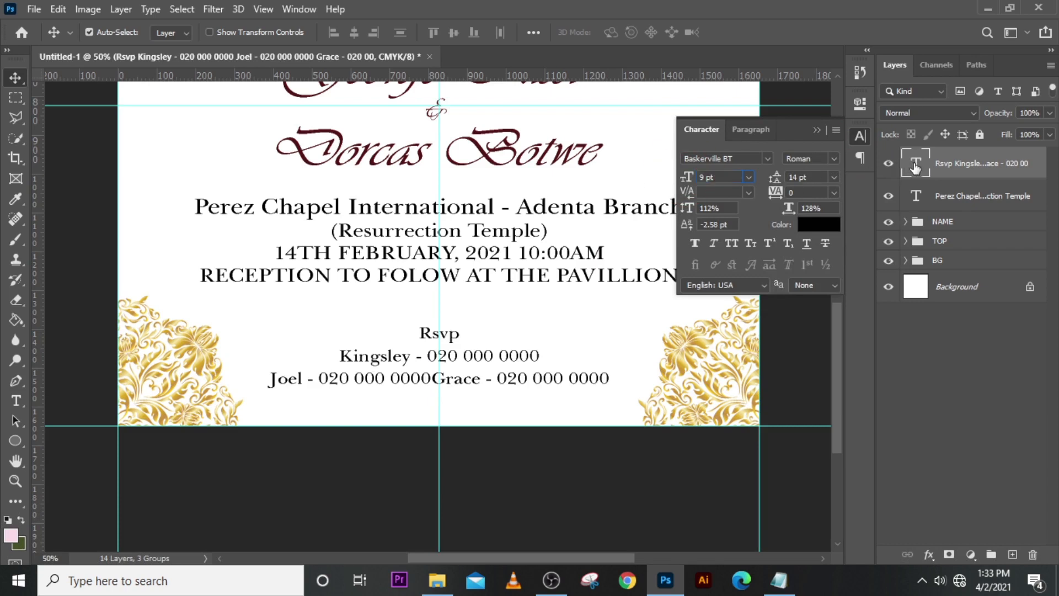
left_click(834, 177)
left_click(821, 187)
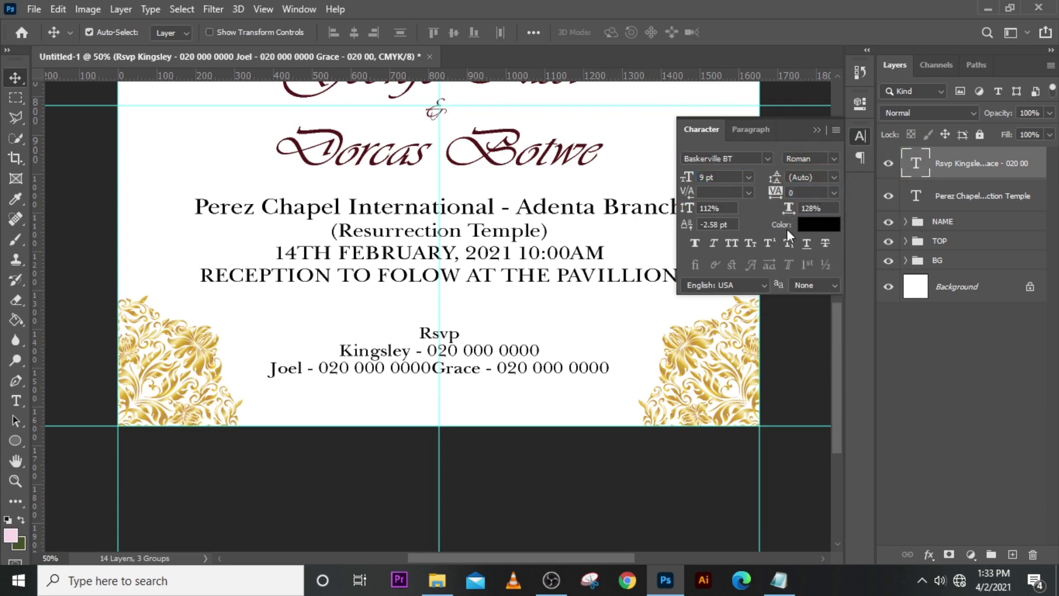
Step: Change the font of the word "Rsvp" to Vivaldi, leaving the contact lines in their current font
double_click(914, 164)
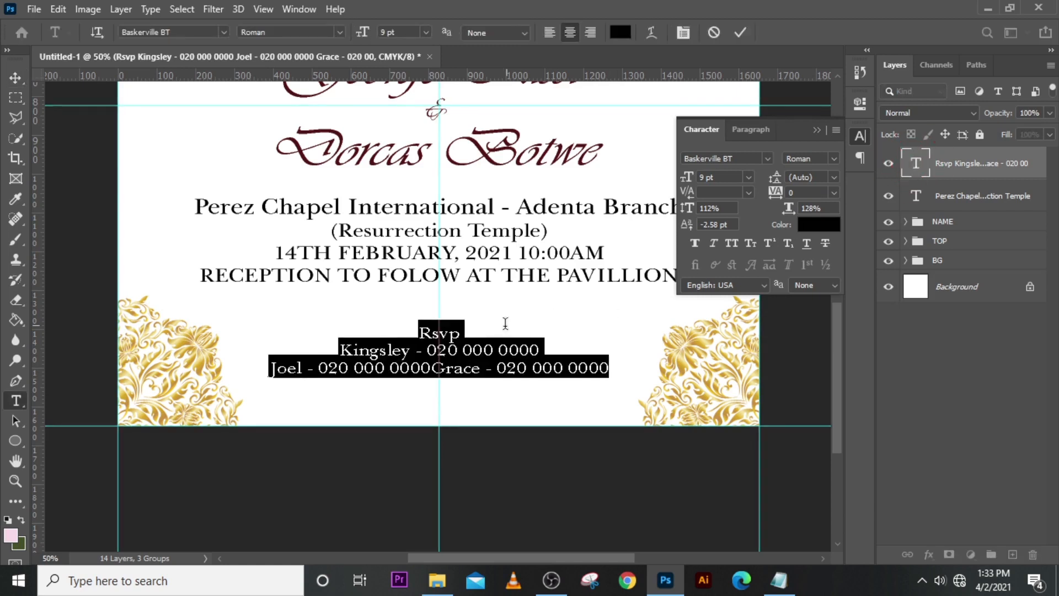
left_click_drag(462, 351, 464, 329)
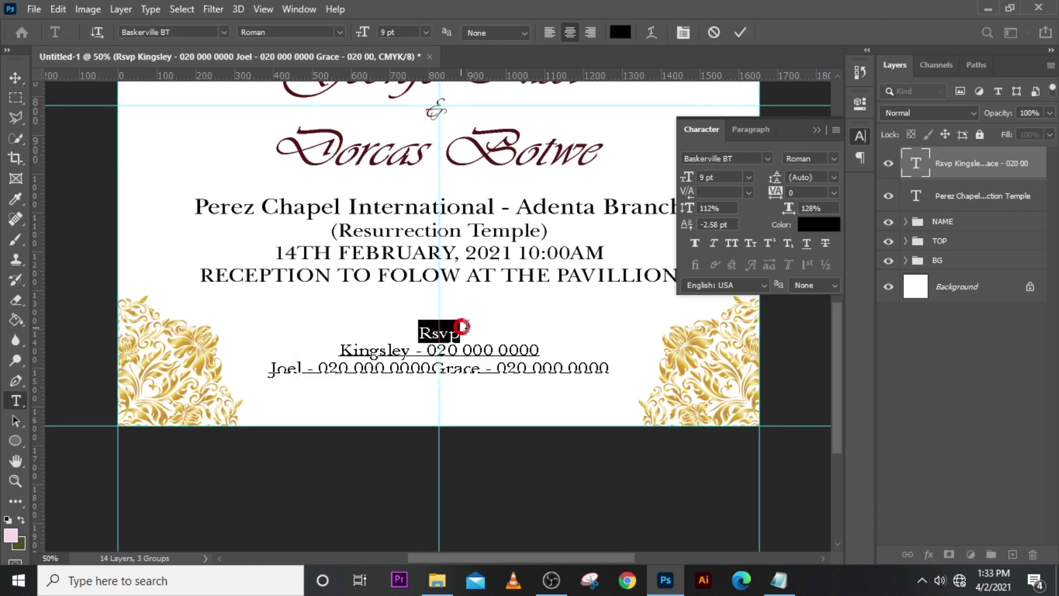
left_click(768, 160)
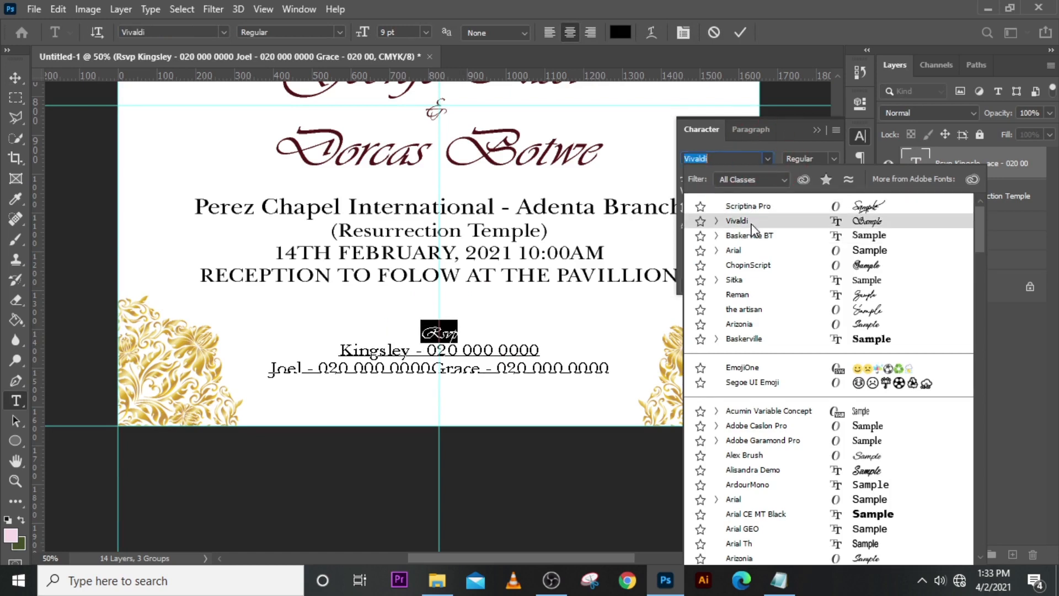
key("Down")
key("Down")
key("Down")
key("Down")
key("Down")
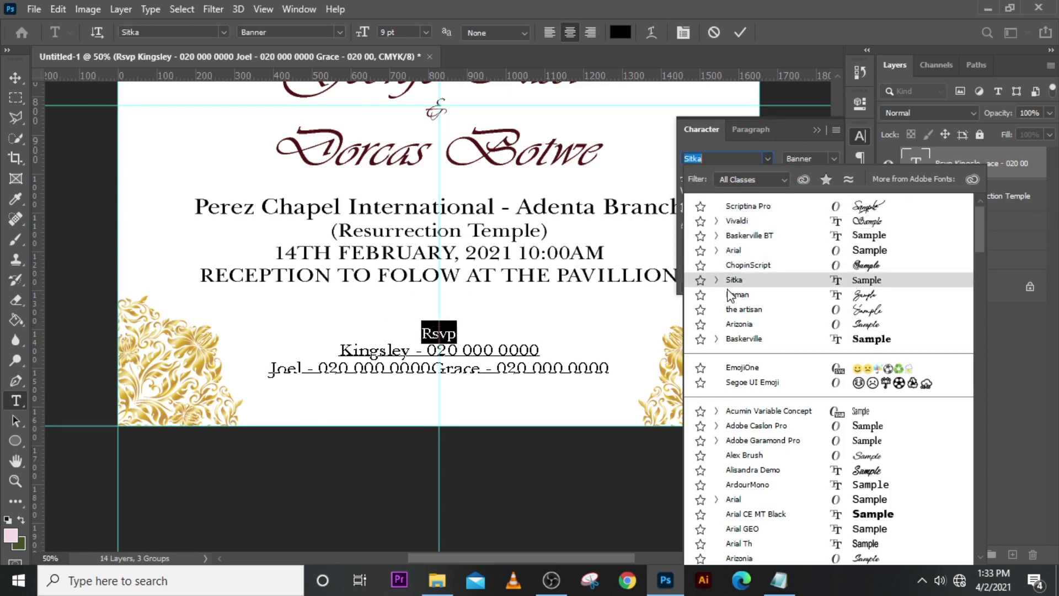
key("Up")
key("Up")
key("Up")
key("Up")
key("Up")
key("Return")
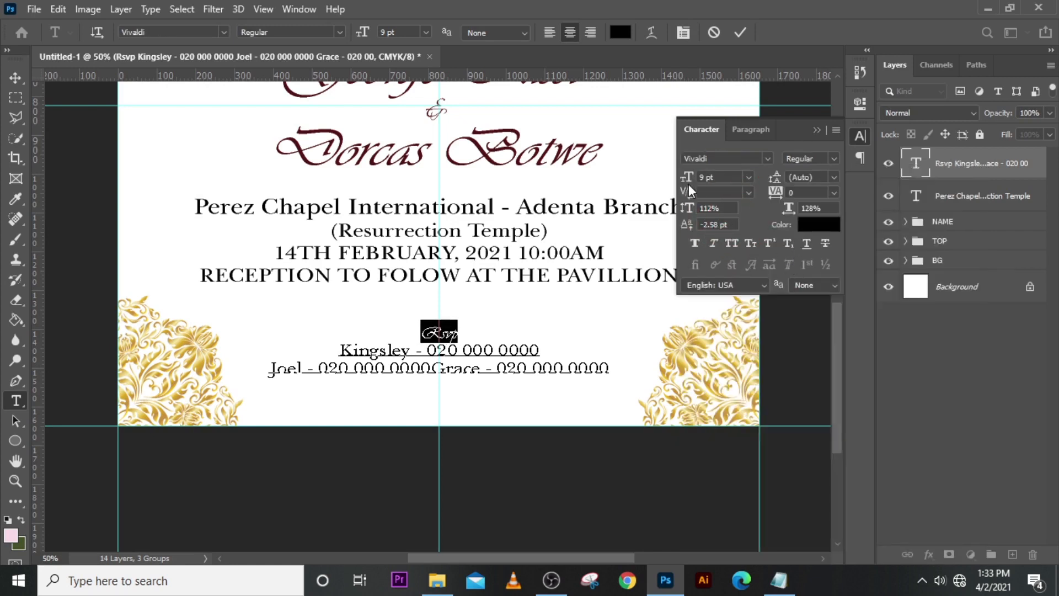
Step: Set the word "Rsvp" to 18 pt with 18 pt leading and commit the text edit
left_click_drag(684, 183, 691, 178)
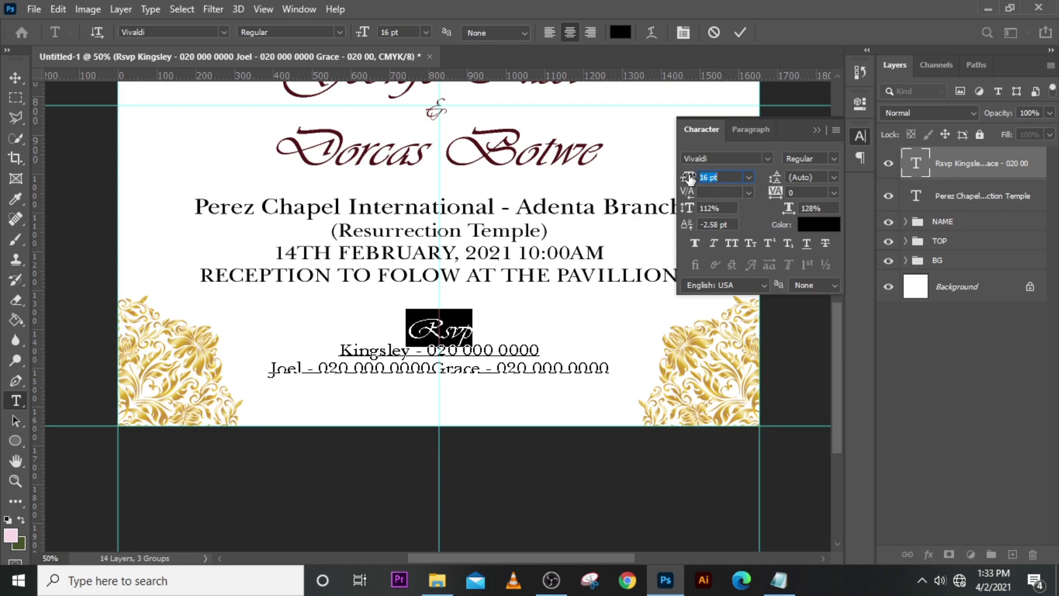
left_click_drag(689, 177, 690, 175)
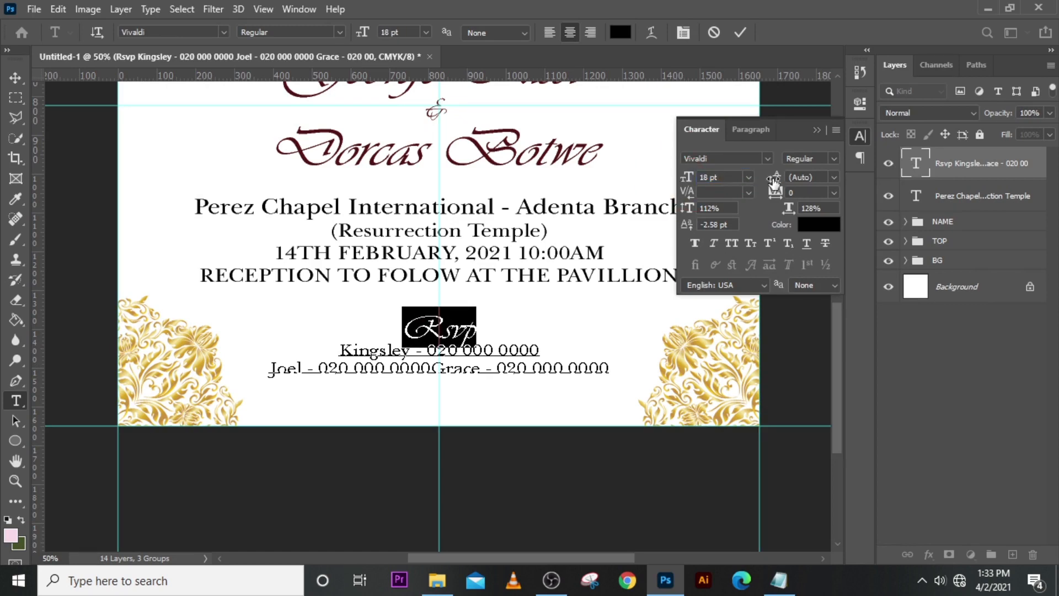
left_click(832, 178)
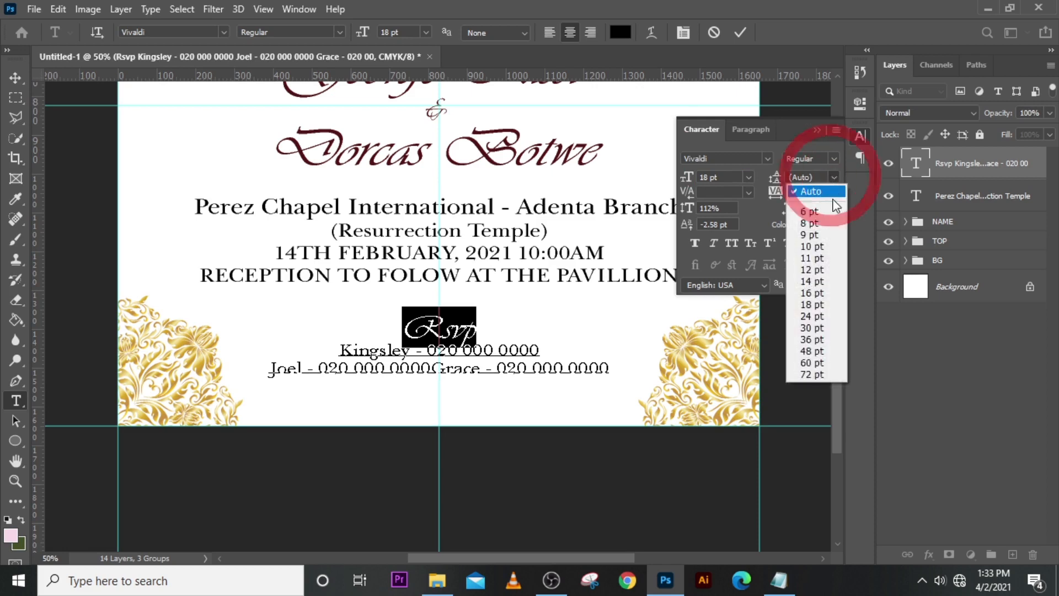
left_click(810, 280)
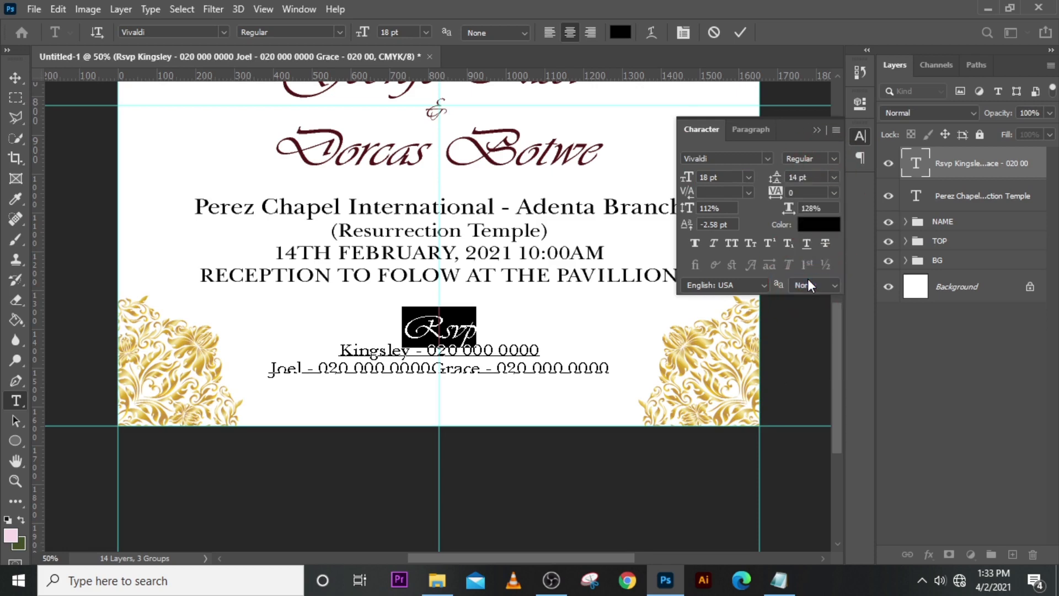
left_click(835, 178)
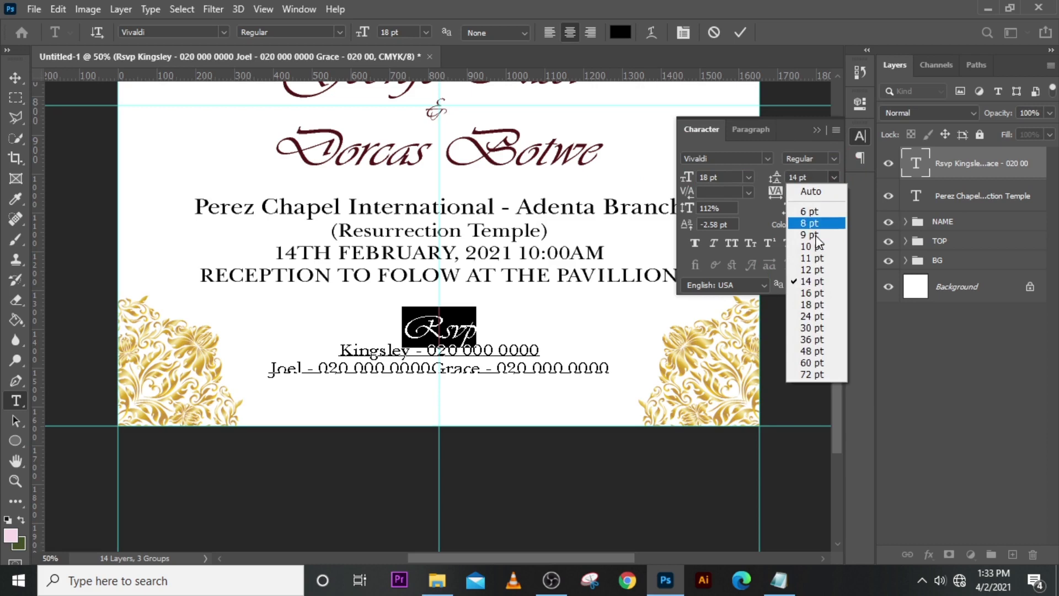
left_click(809, 306)
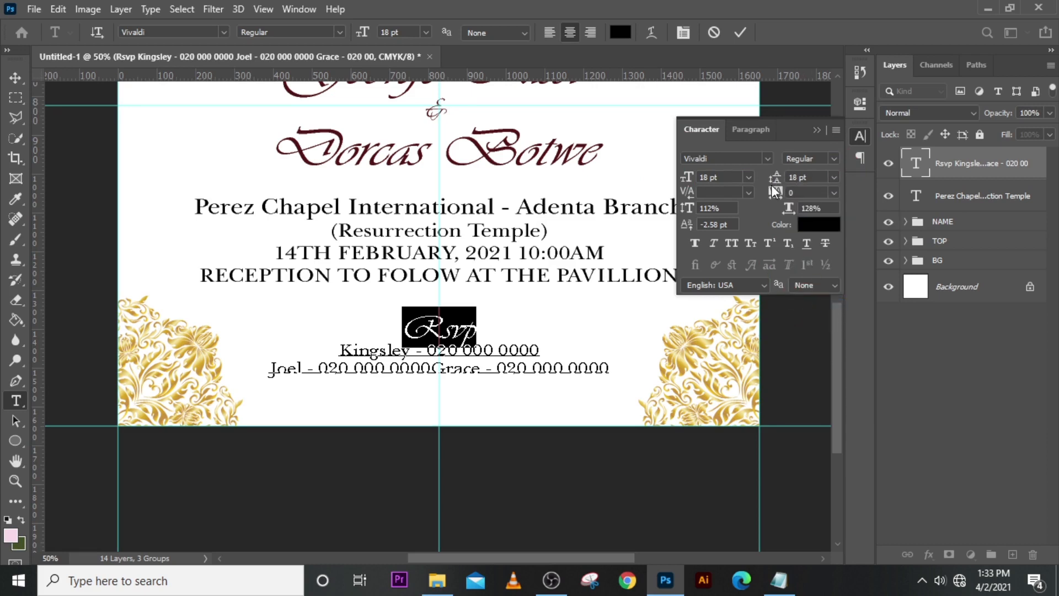
key("ctrl+Return")
key("v")
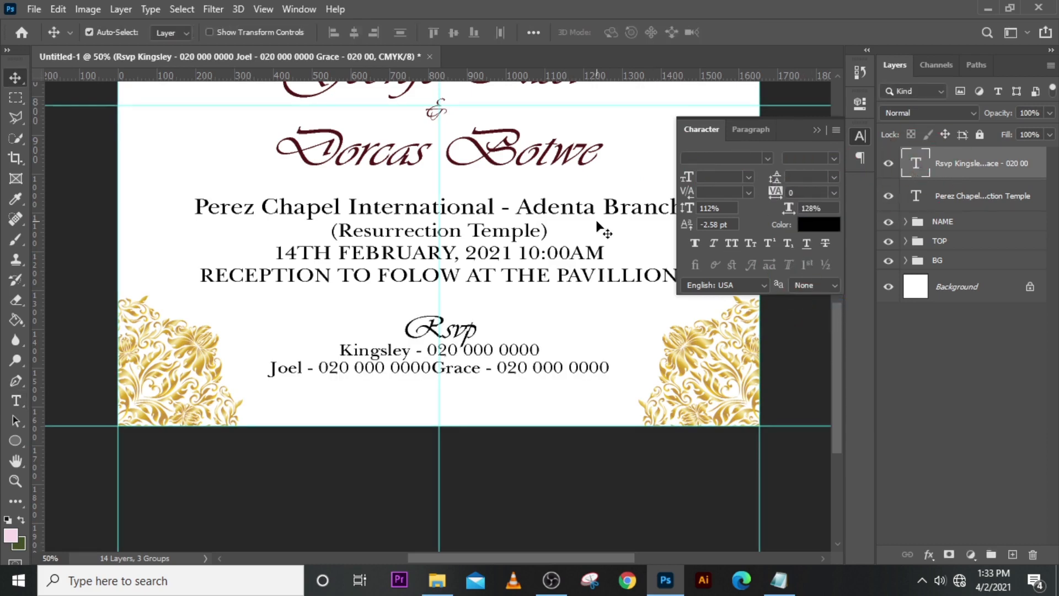
Step: Shift the Rsvp text block 4 px to the right to centre it on the vertical guide
key("ctrl+t")
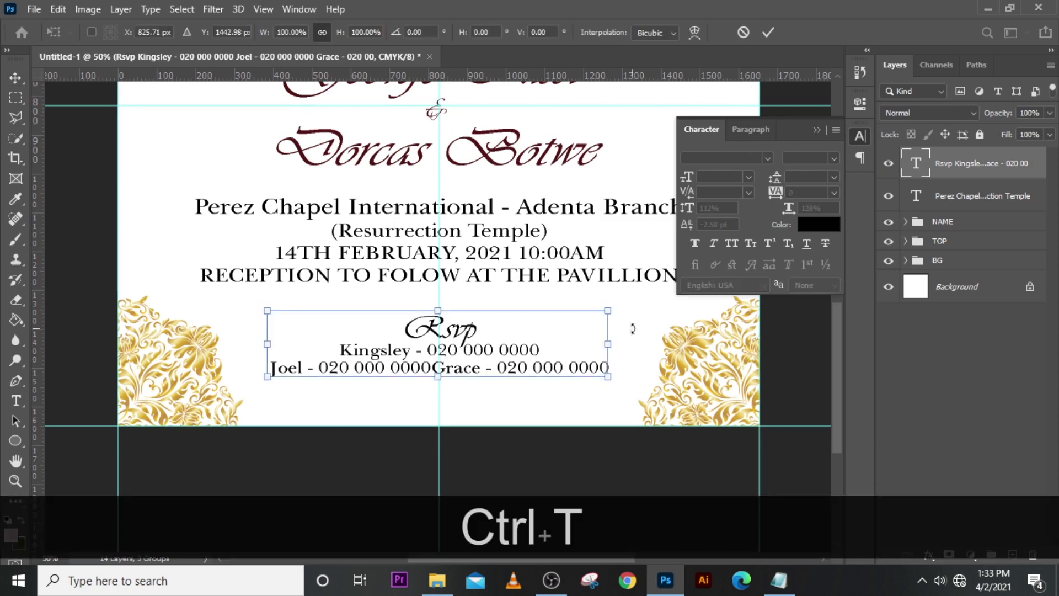
key("Right")
key("Right")
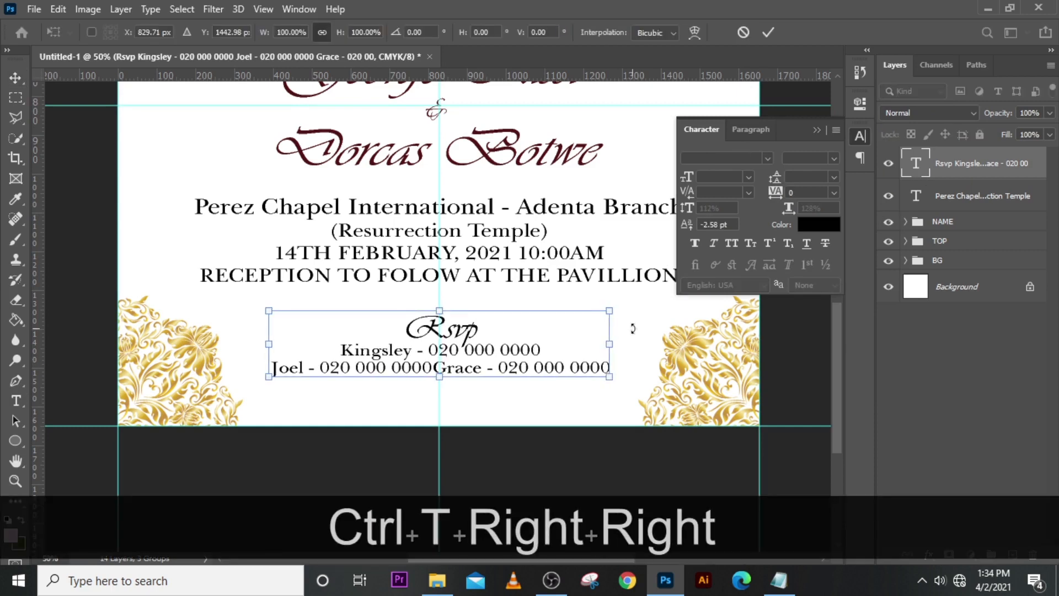
key("Return")
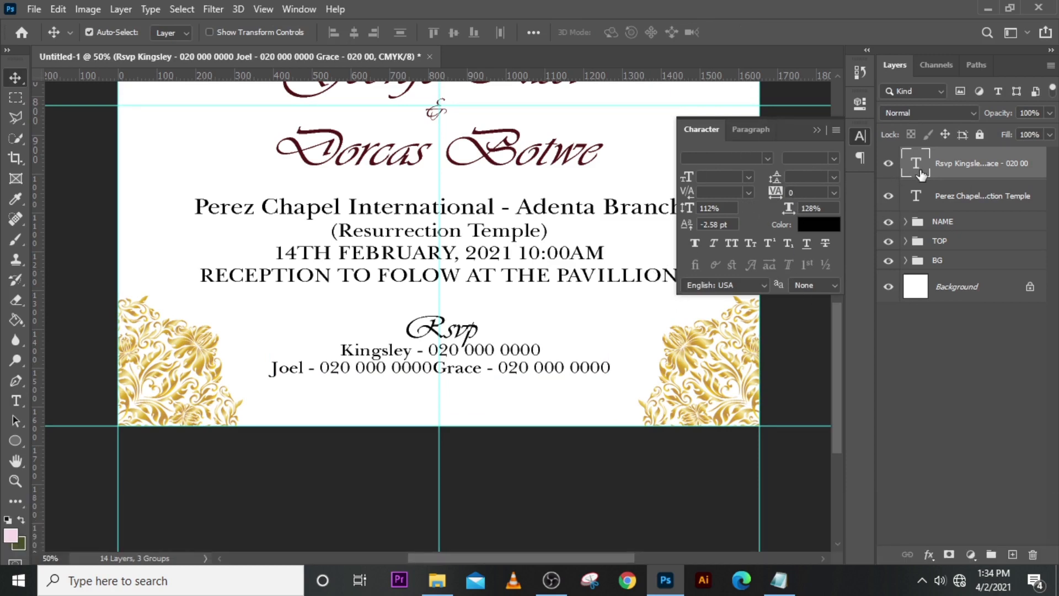
Step: Set the leading of the whole Rsvp text layer to 12 pt
left_click(834, 178)
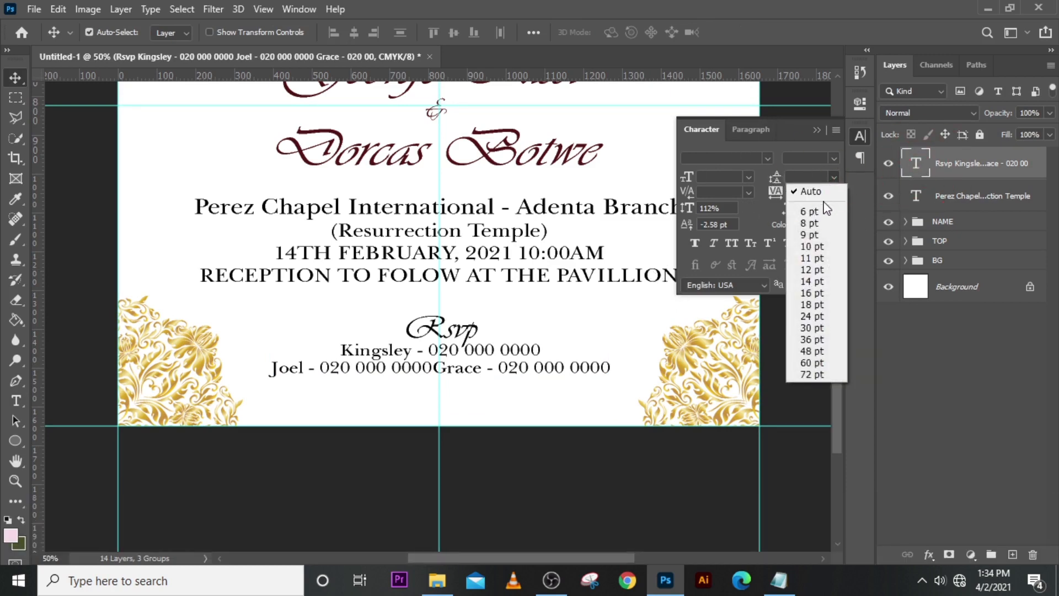
left_click(809, 282)
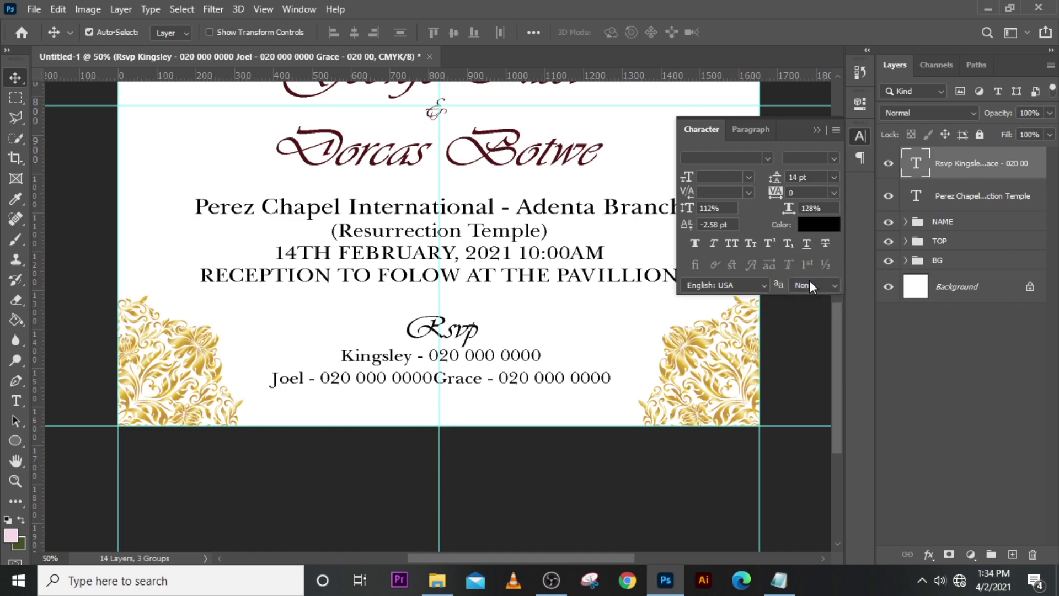
left_click(834, 177)
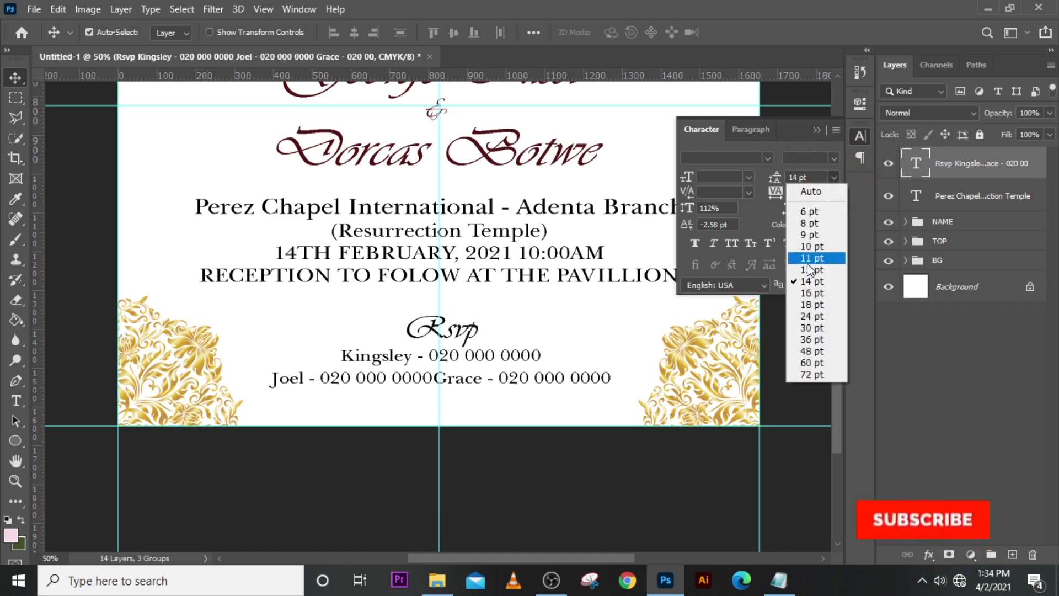
left_click(822, 258)
left_click(835, 176)
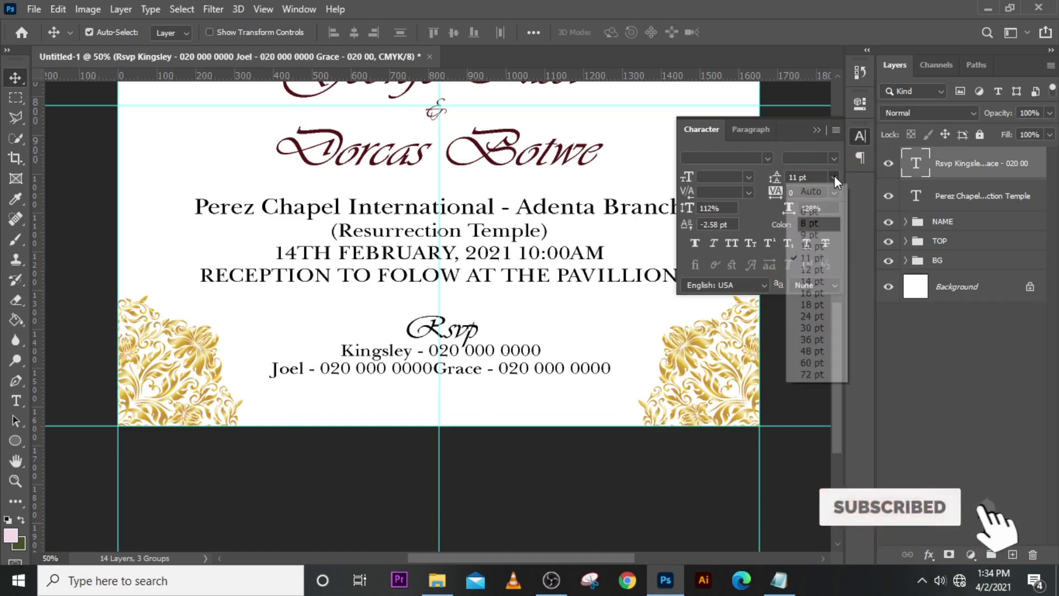
left_click(816, 267)
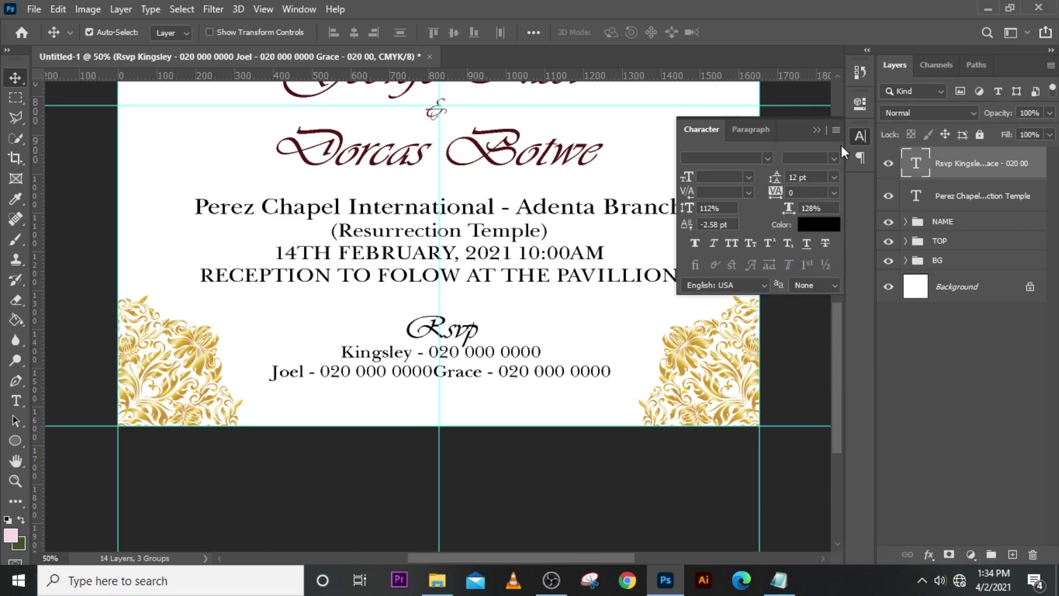
left_click(818, 130)
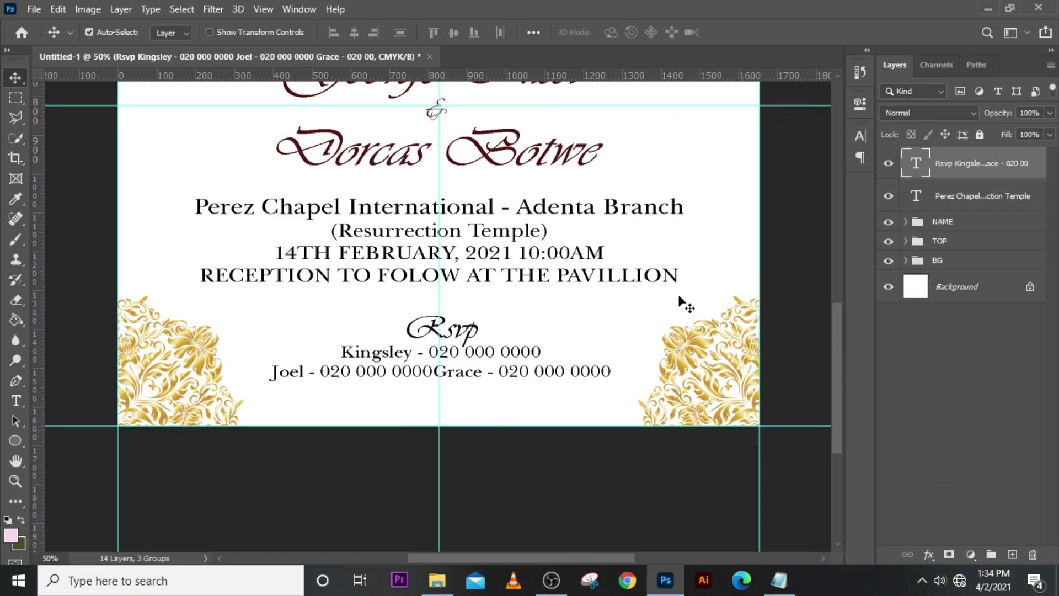
Step: Insert several spaces between the two contacts on the last line of the Rsvp text and commit the edit
double_click(916, 163)
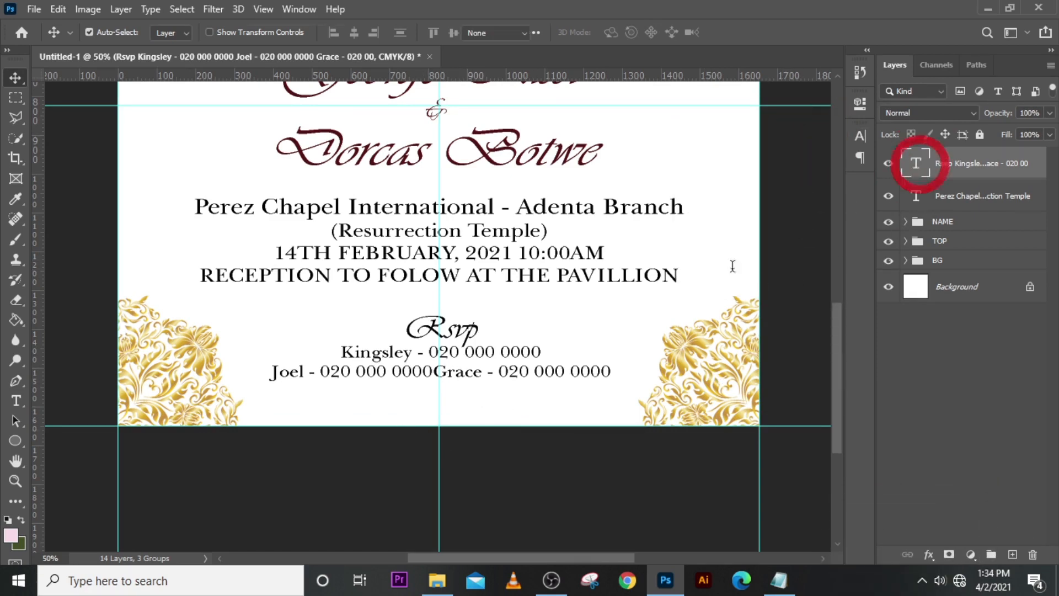
left_click(433, 372)
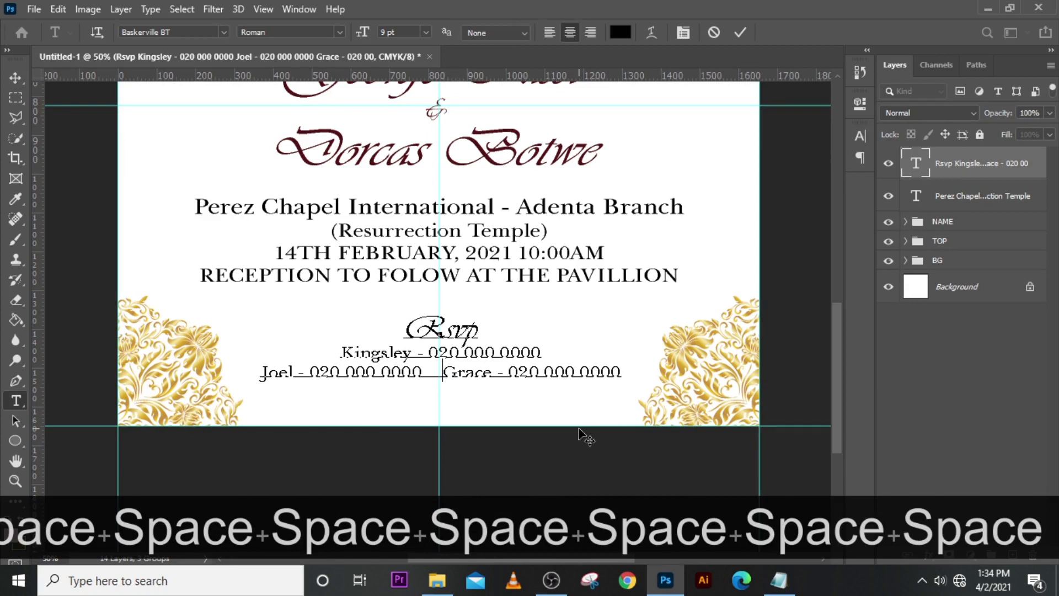
left_click(916, 163)
key("ctrl")
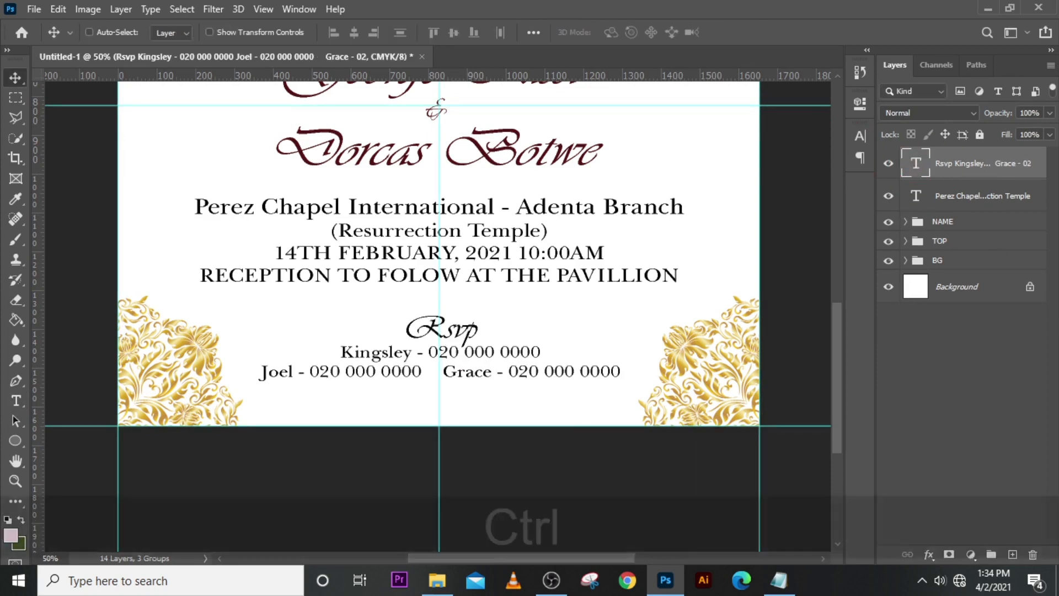
key("ctrl+t")
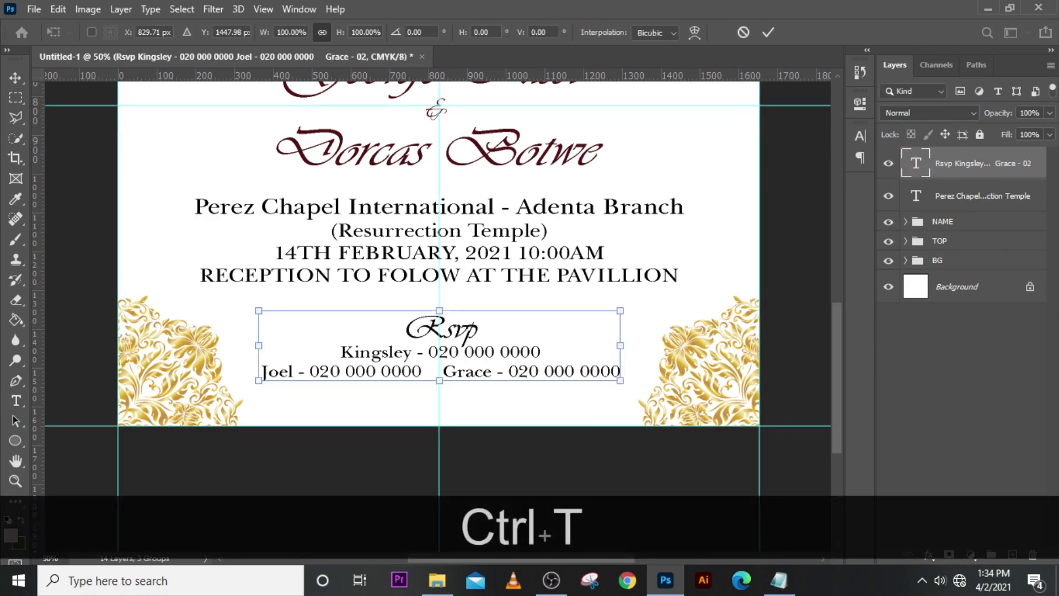
key("Return")
scroll(496, 458, "up", 3)
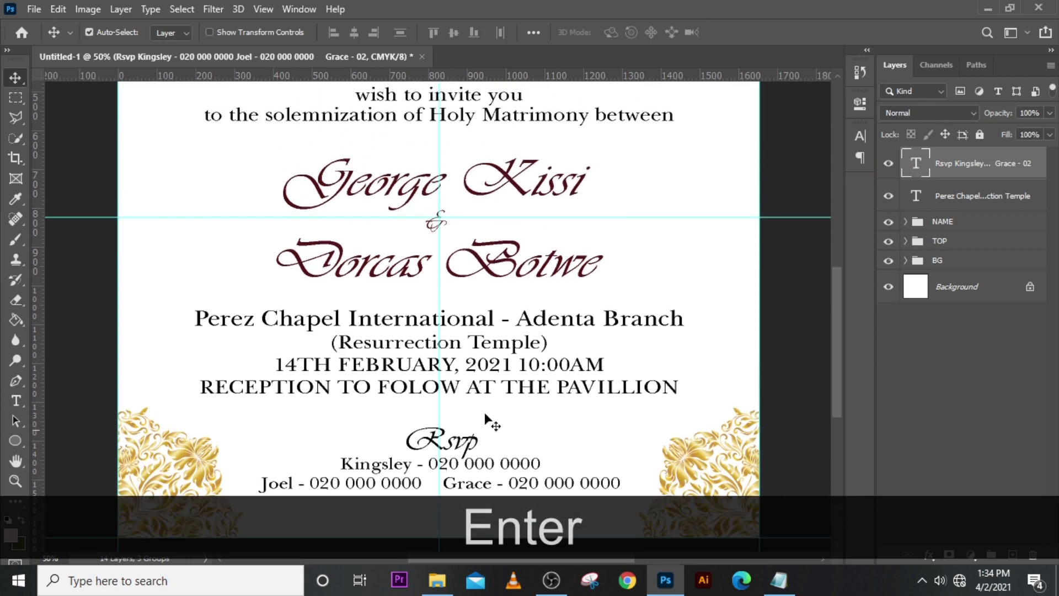
Step: Insert extra spaces between the date and "10:00AM" in the venue text and commit the edit
double_click(916, 164)
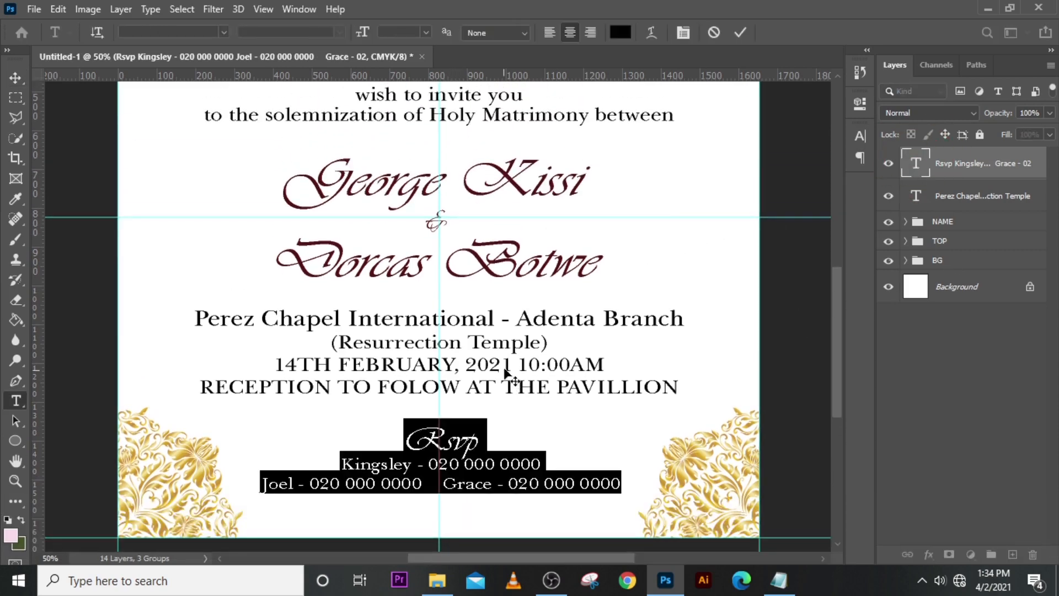
left_click(917, 175)
double_click(916, 196)
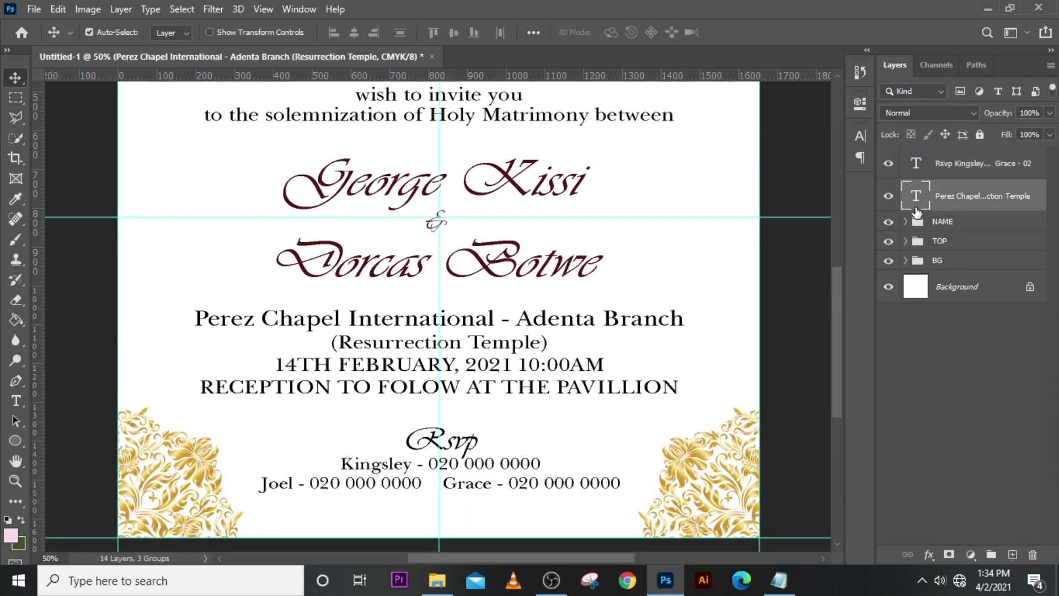
left_click(512, 369)
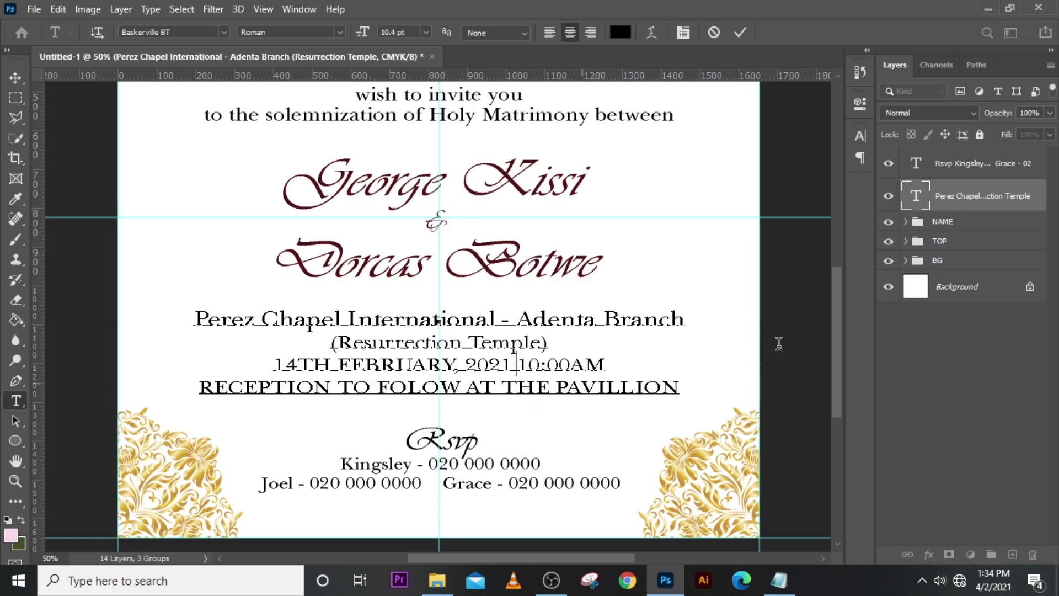
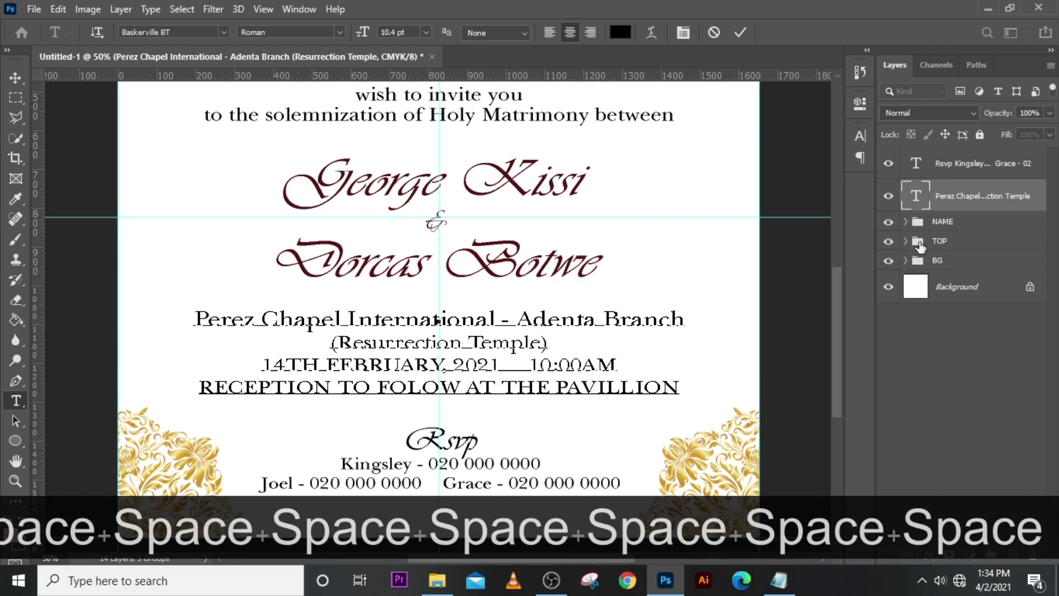
left_click(915, 200)
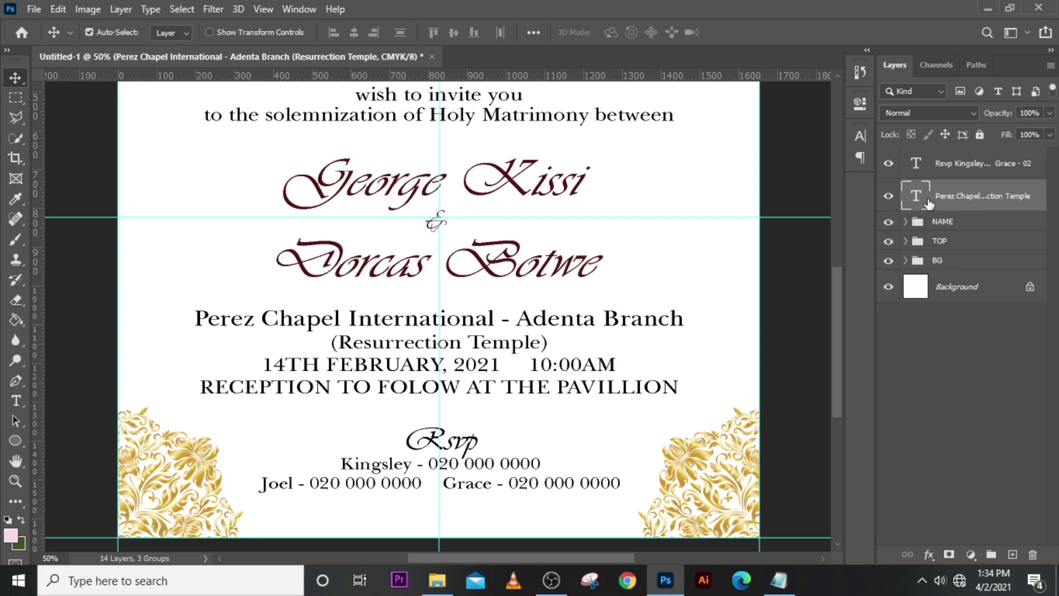
key("ctrl+0")
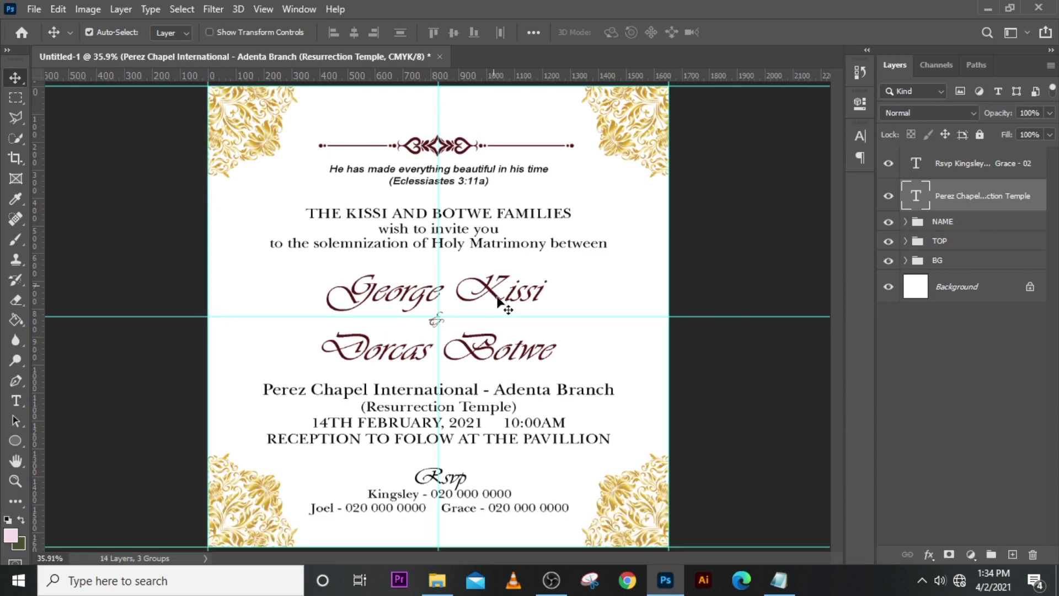
Step: Add a text layer with the letter "g" above the top ornament and place it first in the layer stack
key("t")
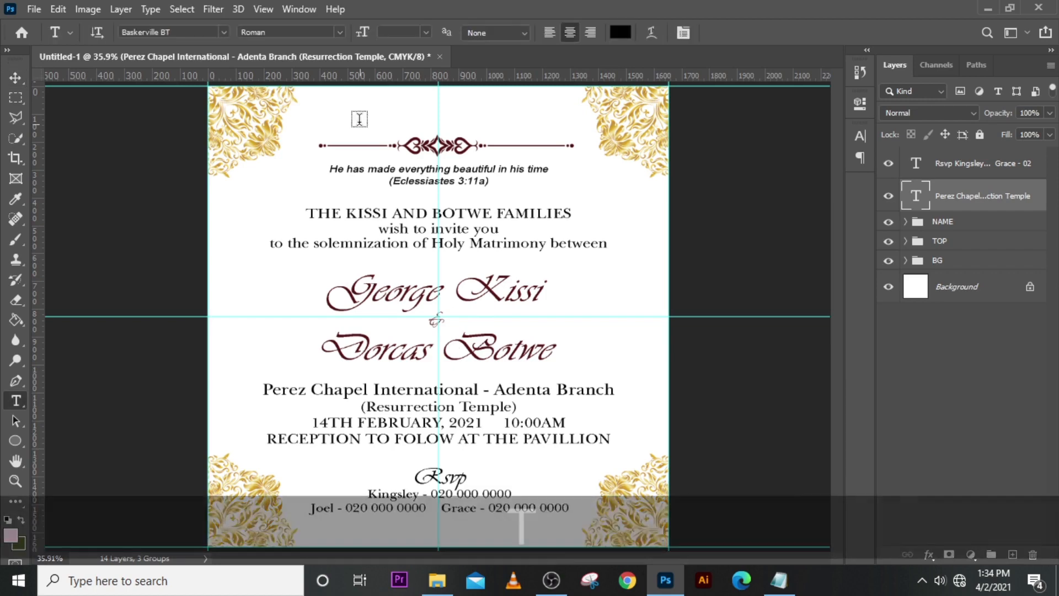
left_click(371, 115)
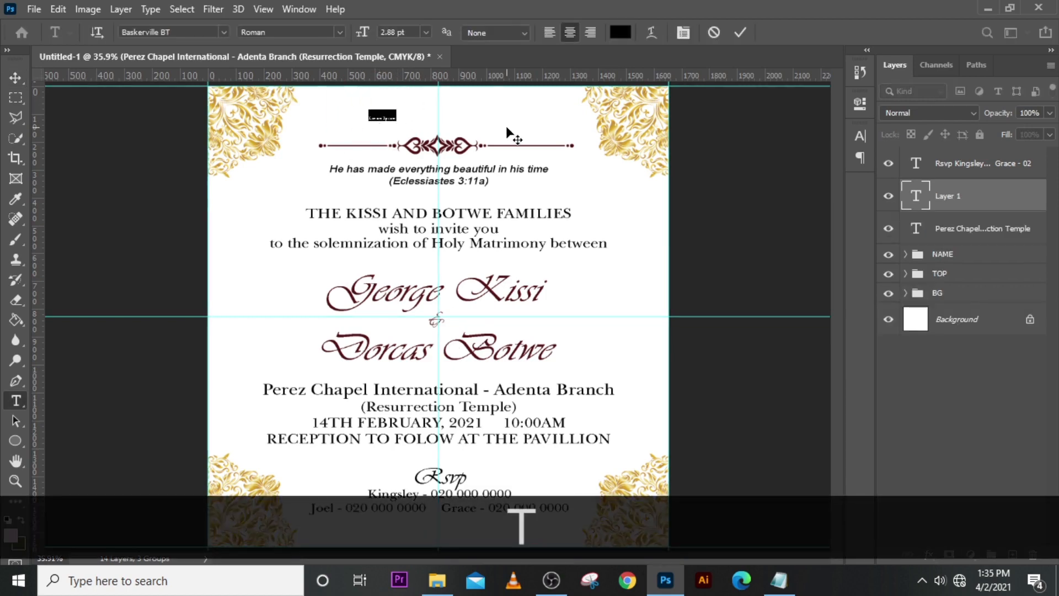
type("G")
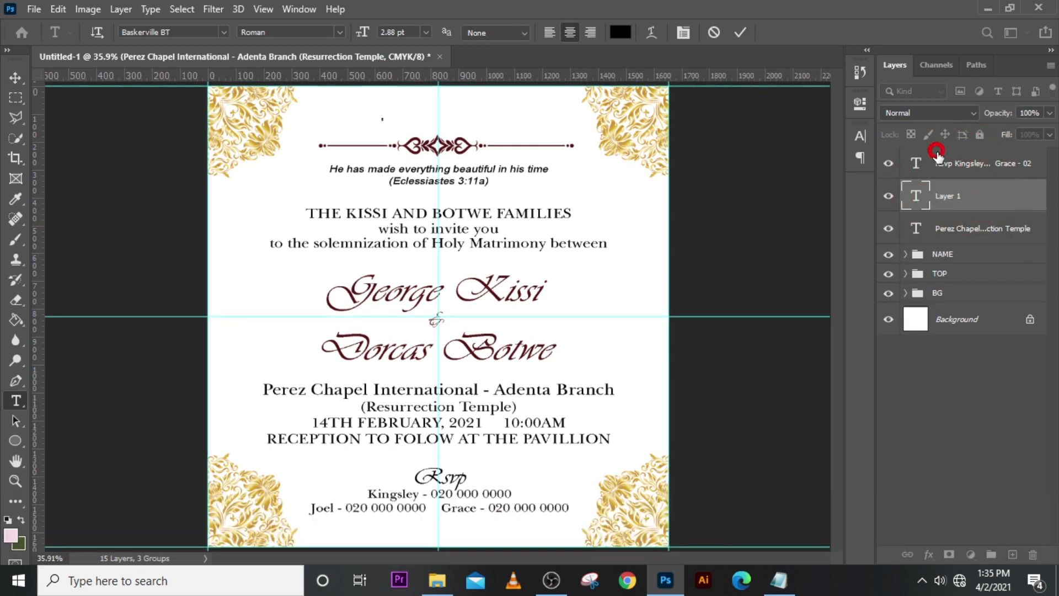
left_click(915, 198)
left_click_drag(944, 194, 932, 169)
Step: Enlarge the letter "g" above the ornament to about 1136% around its centre
key("ctrl+t")
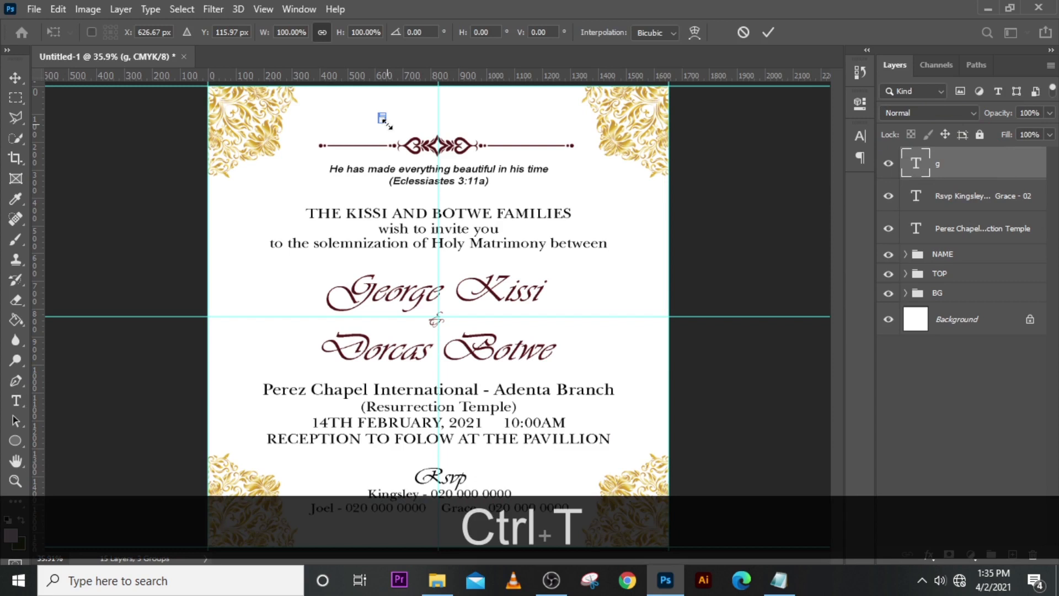
left_click_drag(382, 117, 411, 137)
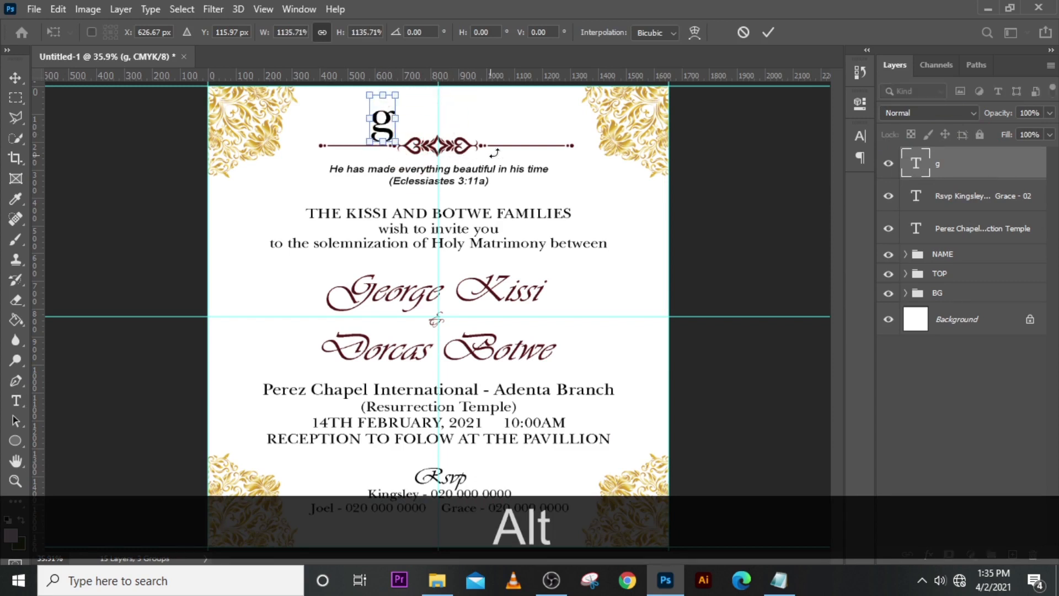
key("alt+Return")
Step: Change the initial's font to Arial and turn on All Caps, leaving it non-italic
left_click(860, 135)
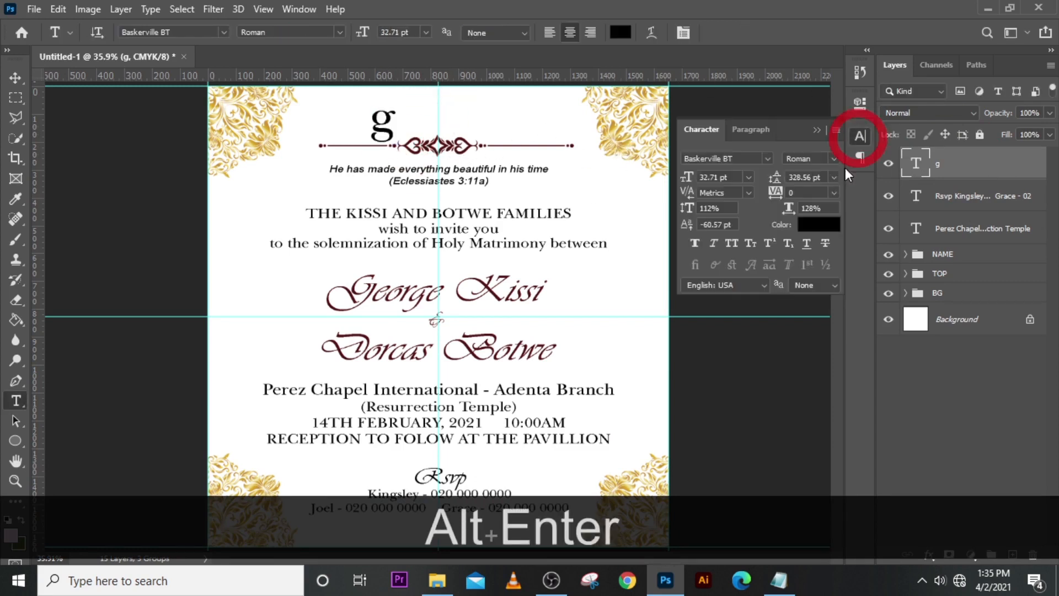
left_click(767, 159)
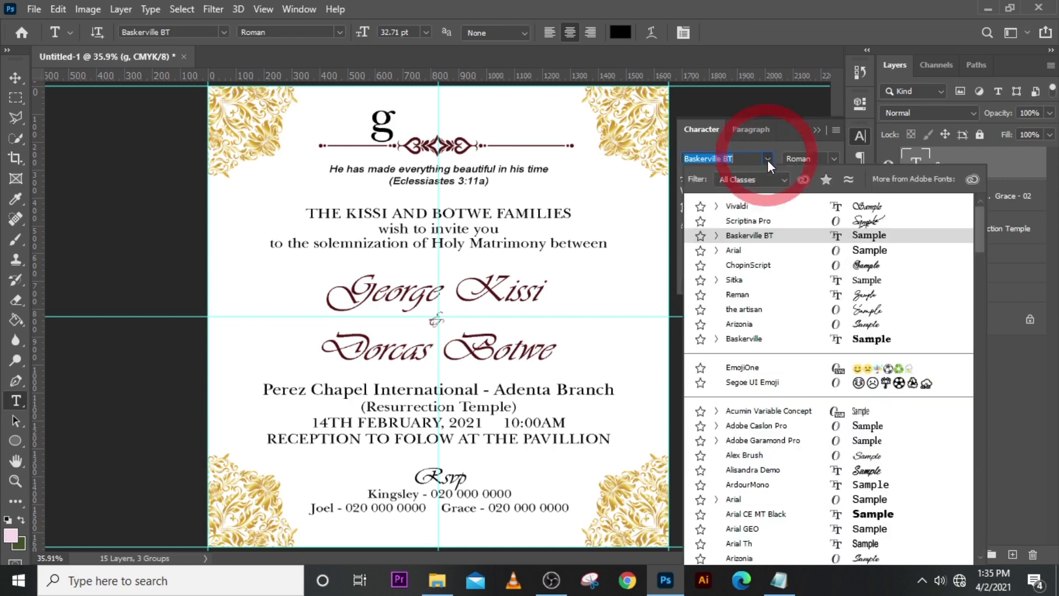
left_click(734, 250)
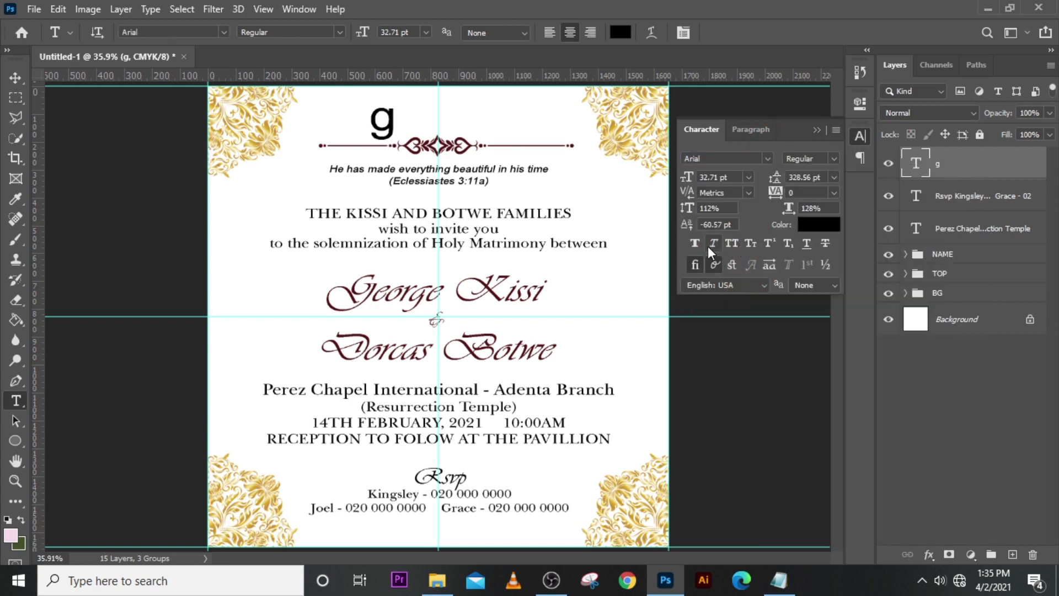
left_click(733, 244)
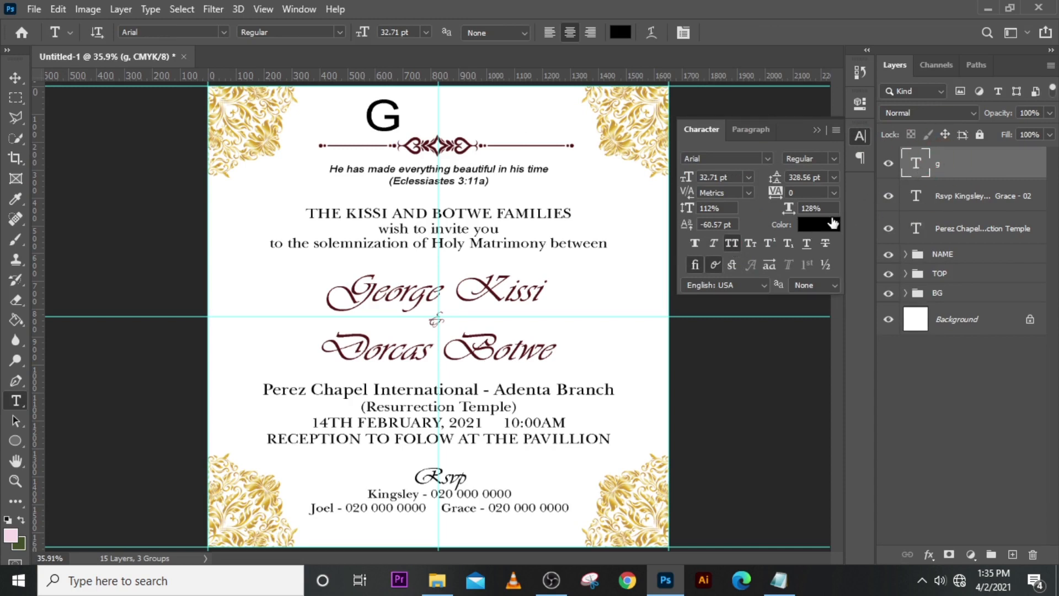
left_click(714, 244)
left_click(713, 243)
Step: Scale the initial G down around its centre to about 22.58 pt
key("ctrl+t")
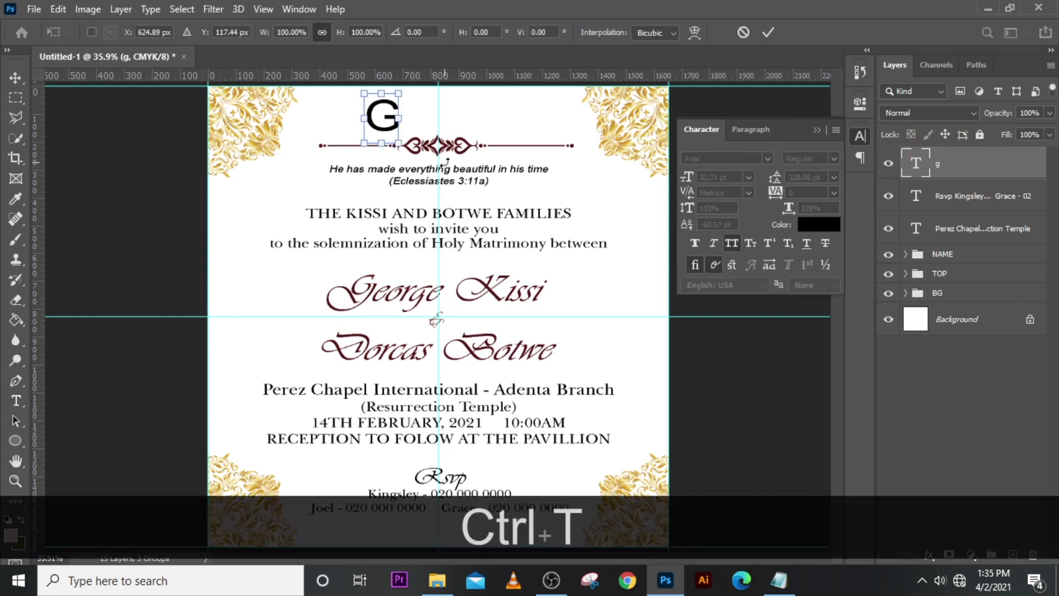
left_click_drag(398, 145, 395, 135)
key("Return")
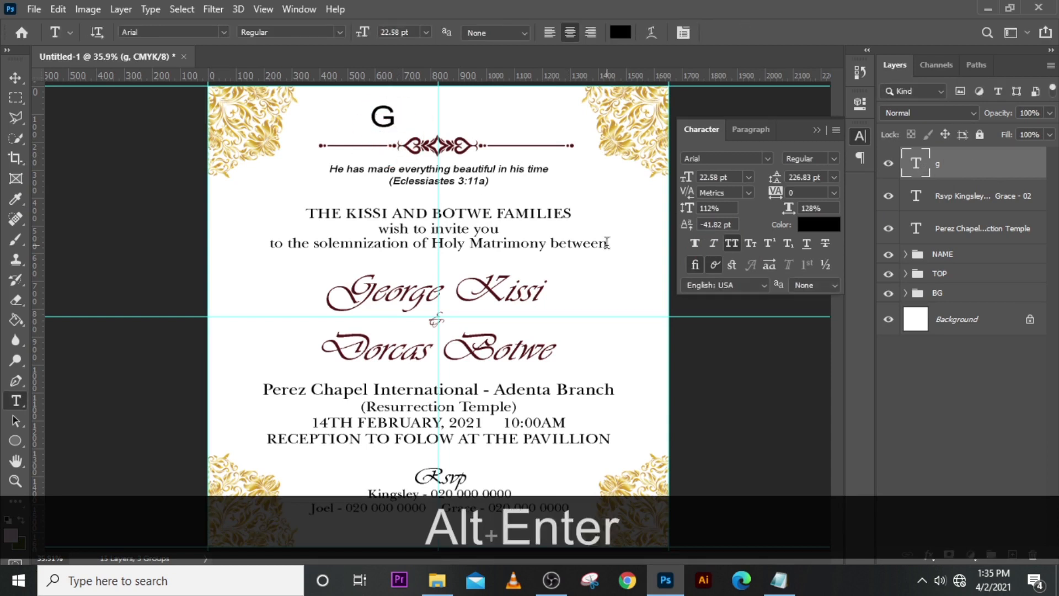
Step: Shift the initial G about 120 px to the right, next to the vertical centre guide
key("ctrl+shift+Right")
key("ctrl+shift+Right")
key("ctrl+shift+Right")
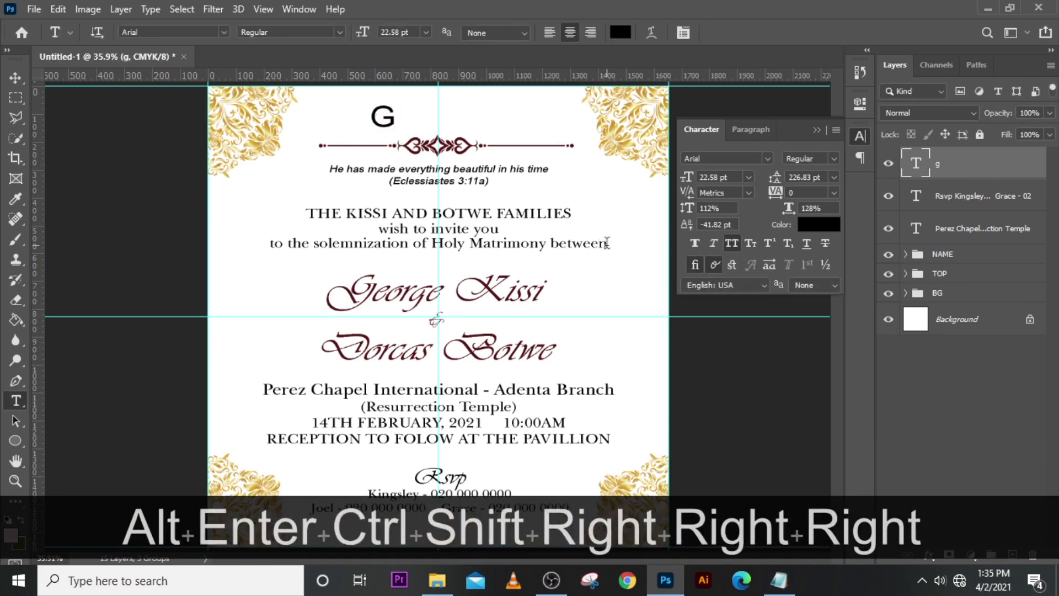
key("v")
key("shift+Right")
key("shift+Right")
key("shift+Right")
key("shift+Right")
key("shift+Right")
key("shift+Right")
key("shift+Right")
key("shift+Right")
key("shift+Right")
key("shift+Right")
key("shift+Right")
key("shift+Right")
key("shift+Right")
key("shift+Right")
key("shift+Right")
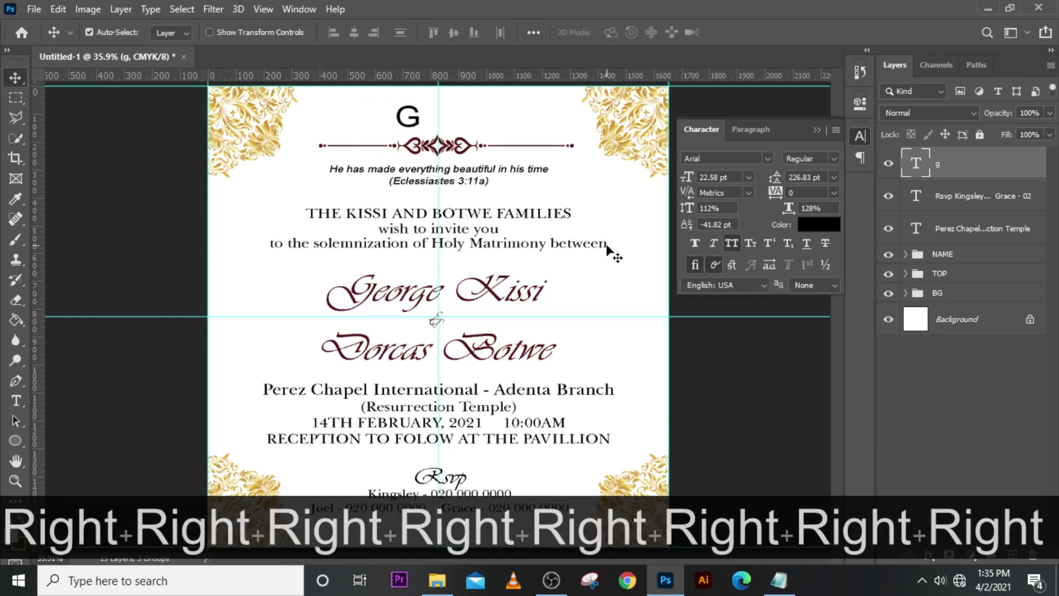
Step: Duplicate the initial G's text layer and replace the copy's letter with "D"
key("ctrl+j")
key("ctrl+t")
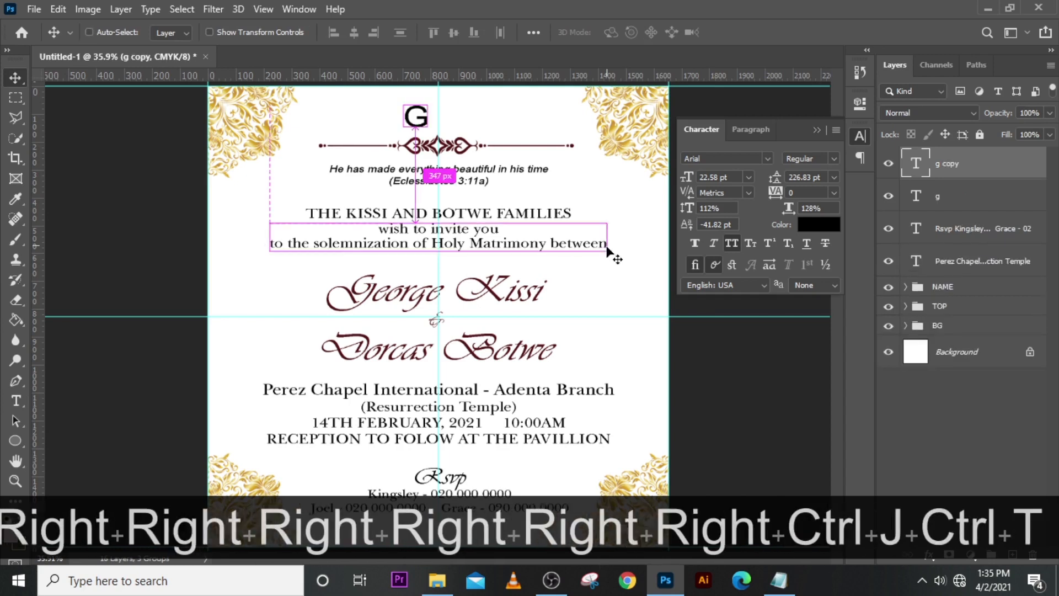
right_click(447, 123)
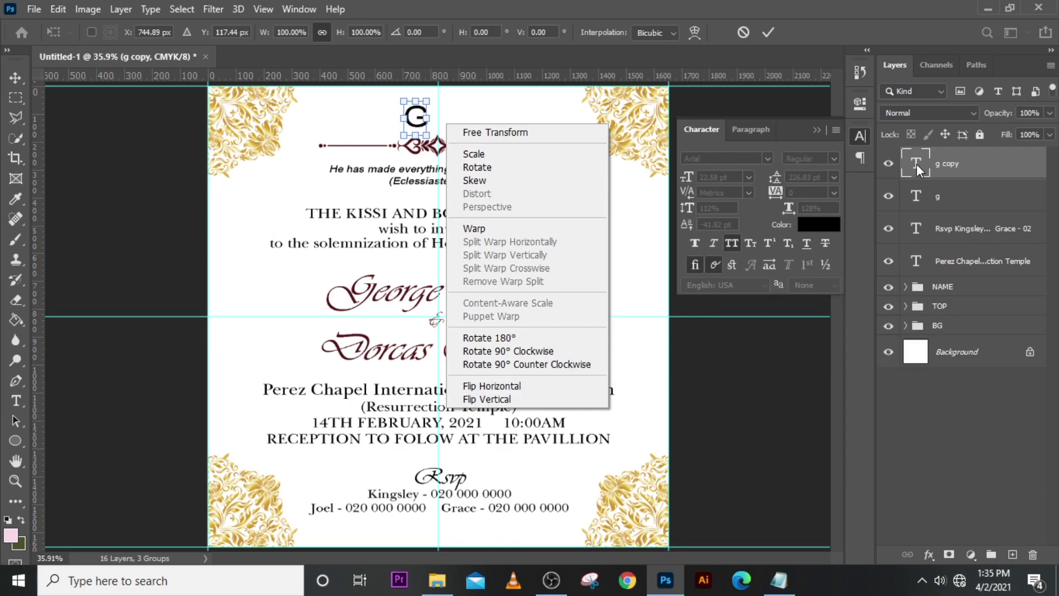
left_click(918, 170)
key("Return")
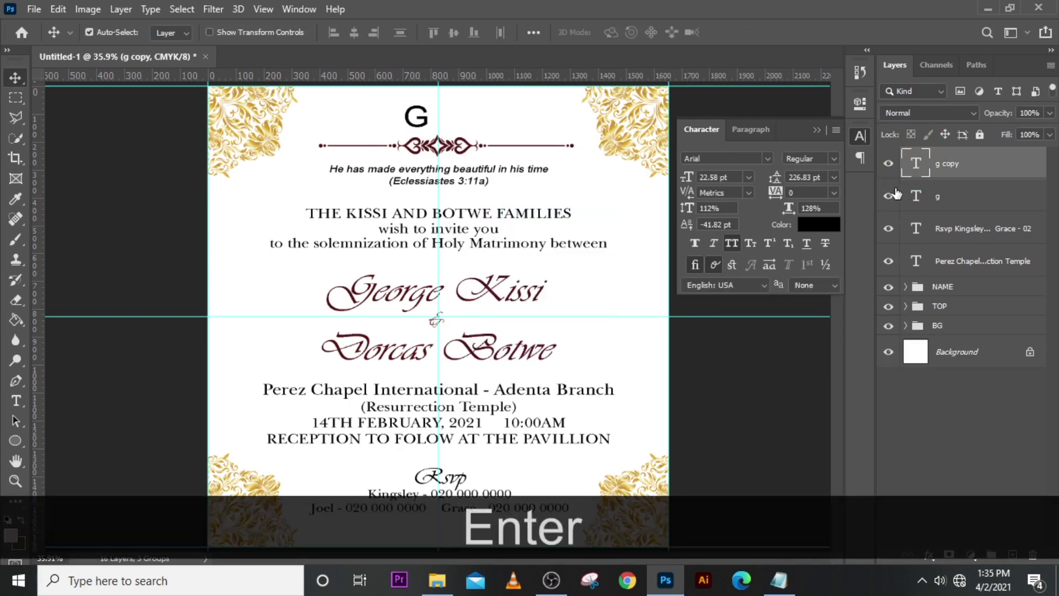
double_click(916, 168)
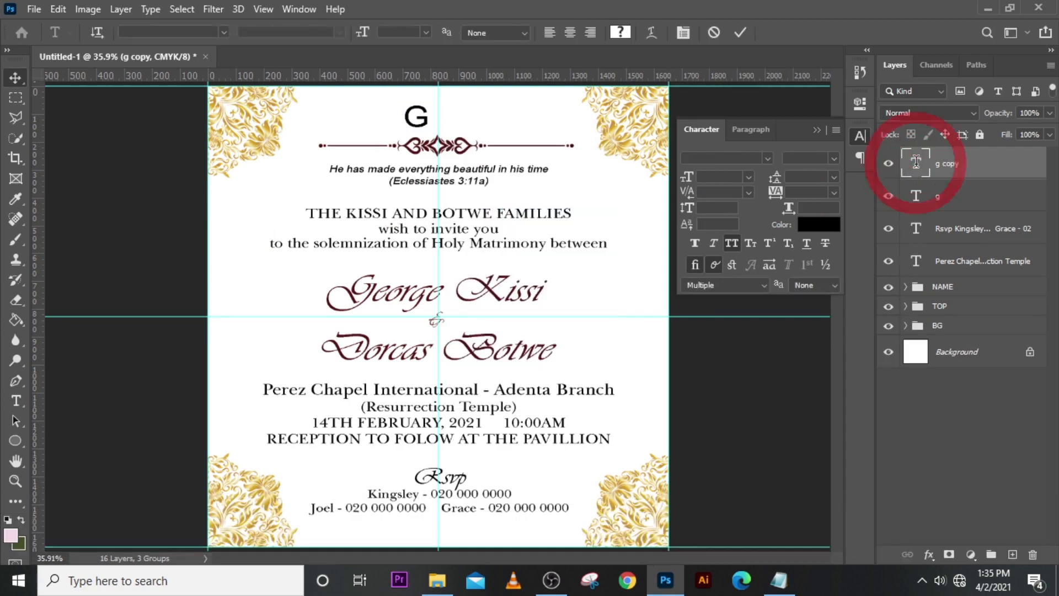
type("D")
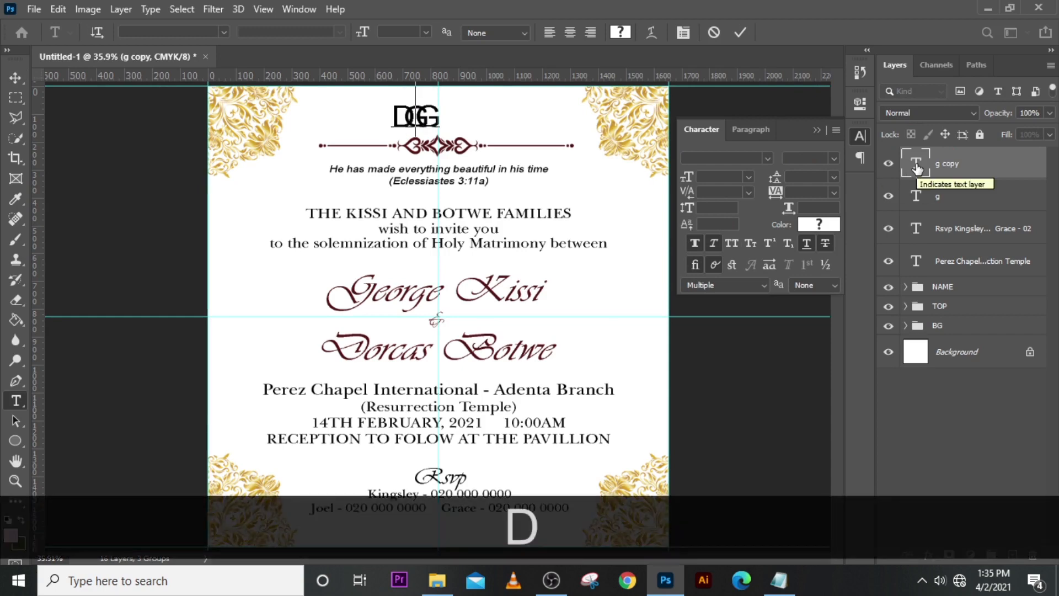
double_click(916, 163)
type("D")
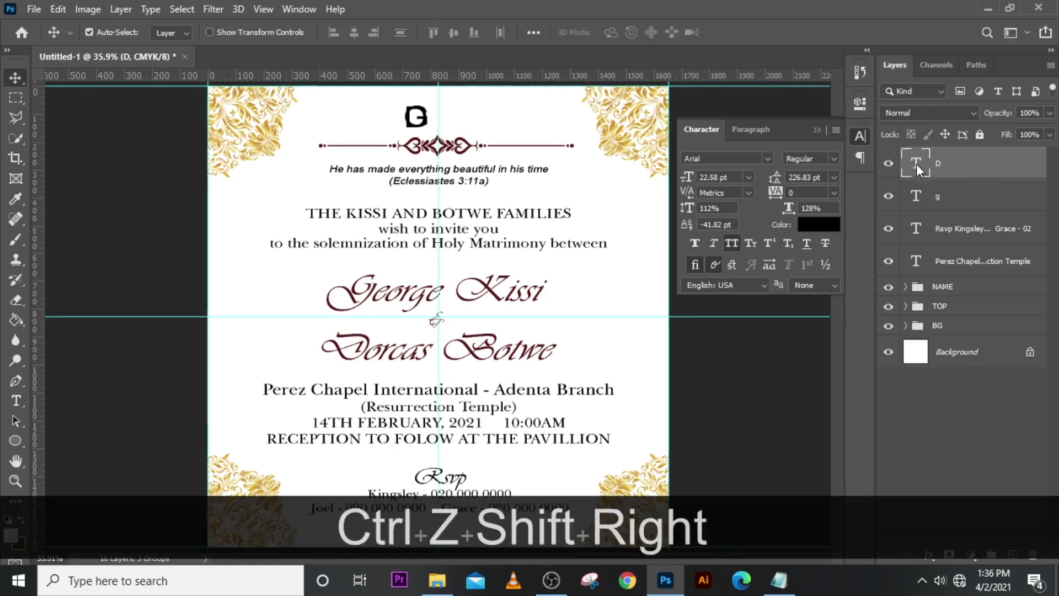
Step: Move the initial D horizontally so it sits close to the right side of the G
key("shift+Right")
key("shift+Right")
key("shift+Right")
key("shift+Right")
key("shift+Right")
key("shift+Right")
key("shift+Right")
key("shift+Right")
key("shift+Right")
key("shift+Right")
key("shift+Right")
key("shift+Right")
key("shift+Right")
key("shift+Right")
key("shift+Right")
key("shift+Right")
key("shift+Right")
key("shift+Right")
key("shift+Right")
key("shift+Right")
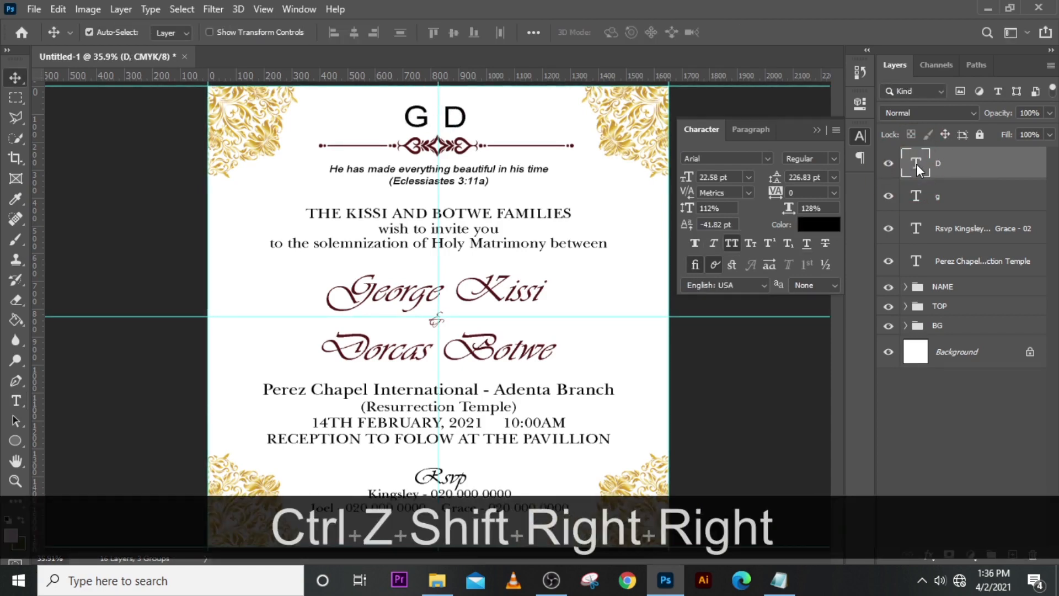
key("shift+Left")
key("shift+Left")
key("shift+Left")
key("shift+Left")
key("shift+Right")
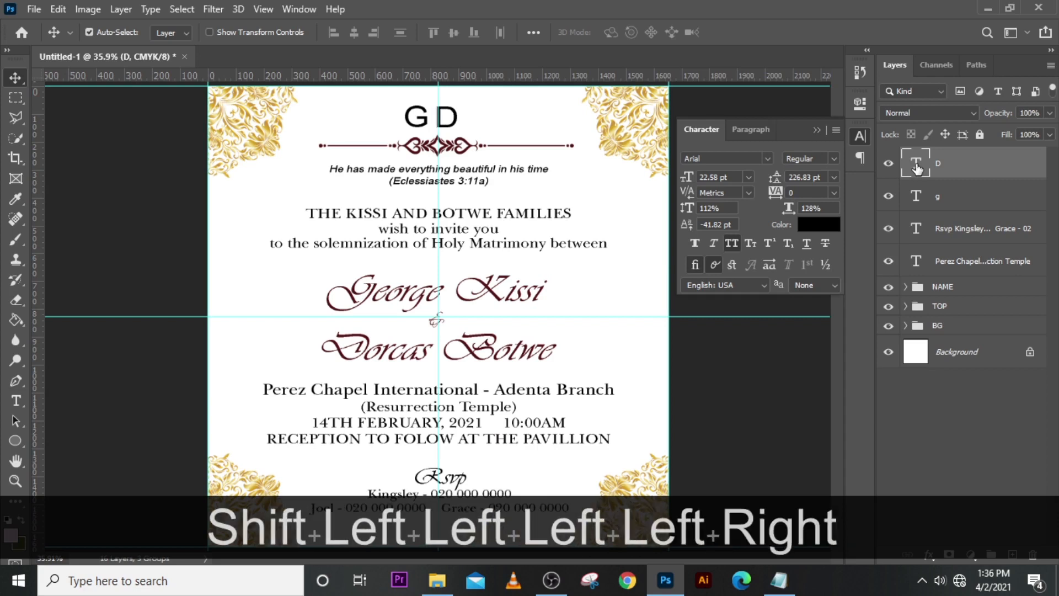
Step: Duplicate the initial D's text layer and replace the copy's letter with "&"
key("ctrl+j")
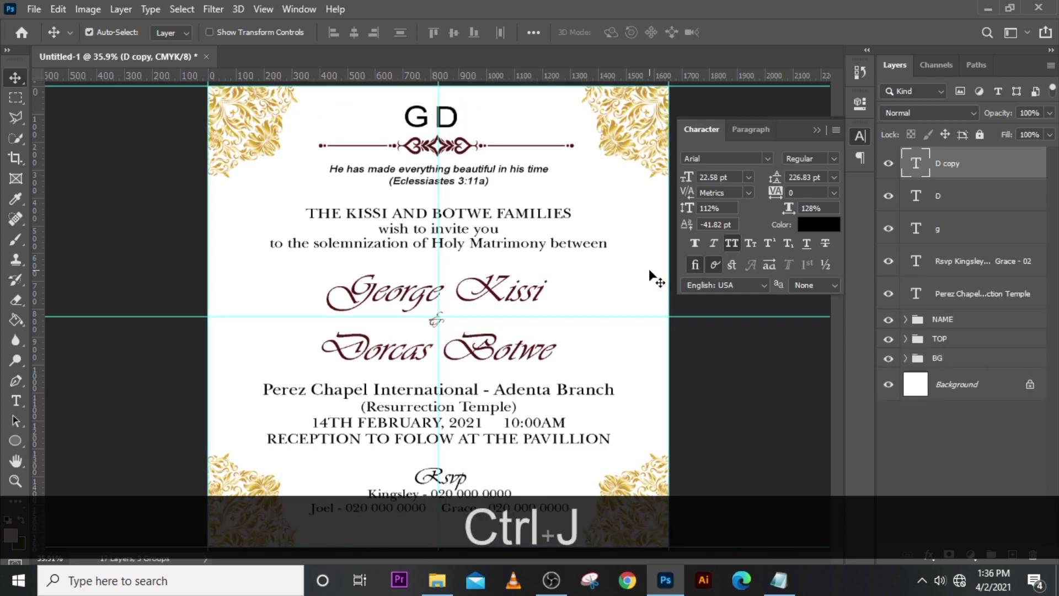
double_click(917, 167)
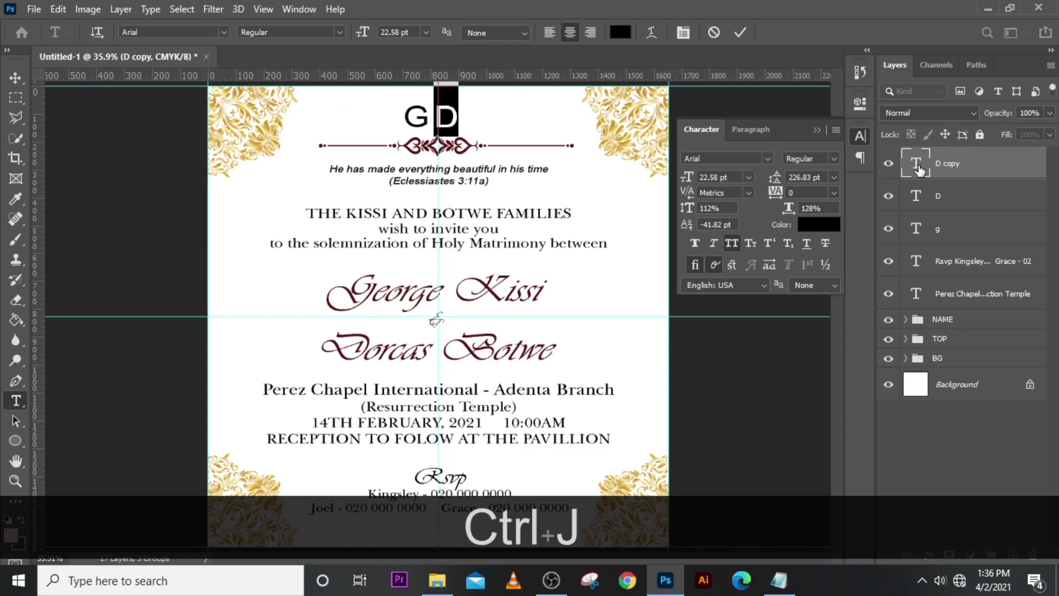
type("&")
left_click(920, 170)
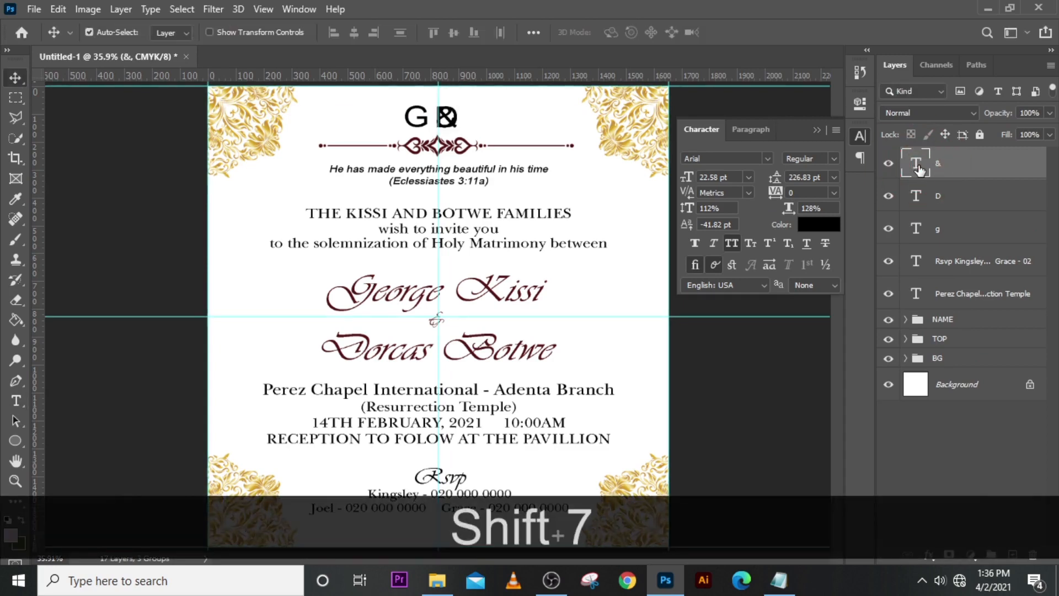
Step: Scale the ampersand to about 50% and move it about 48 px left, between the G and the D
key("ctrl+t")
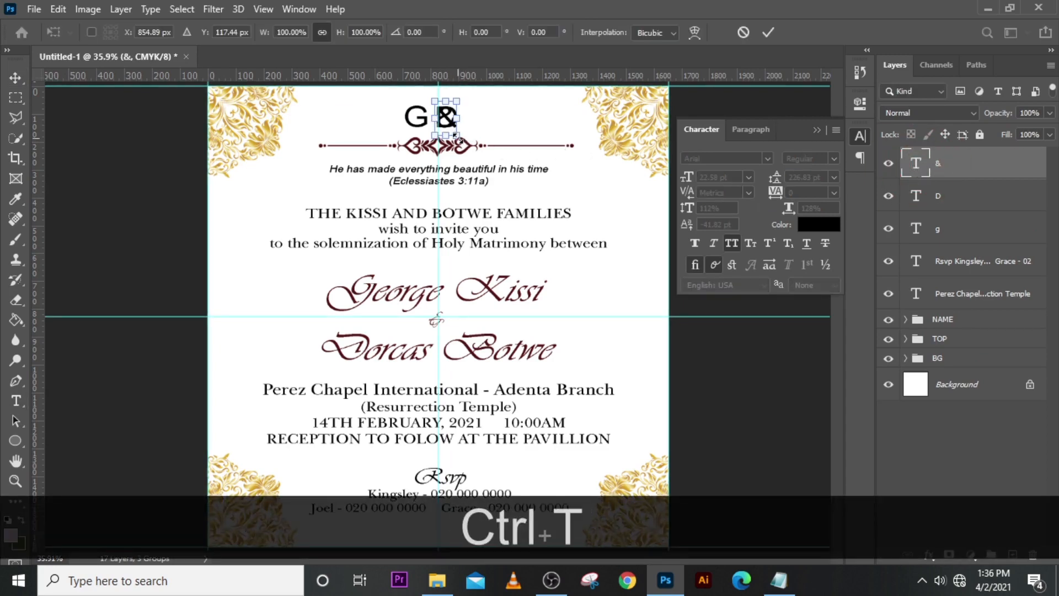
left_click_drag(456, 138, 454, 130)
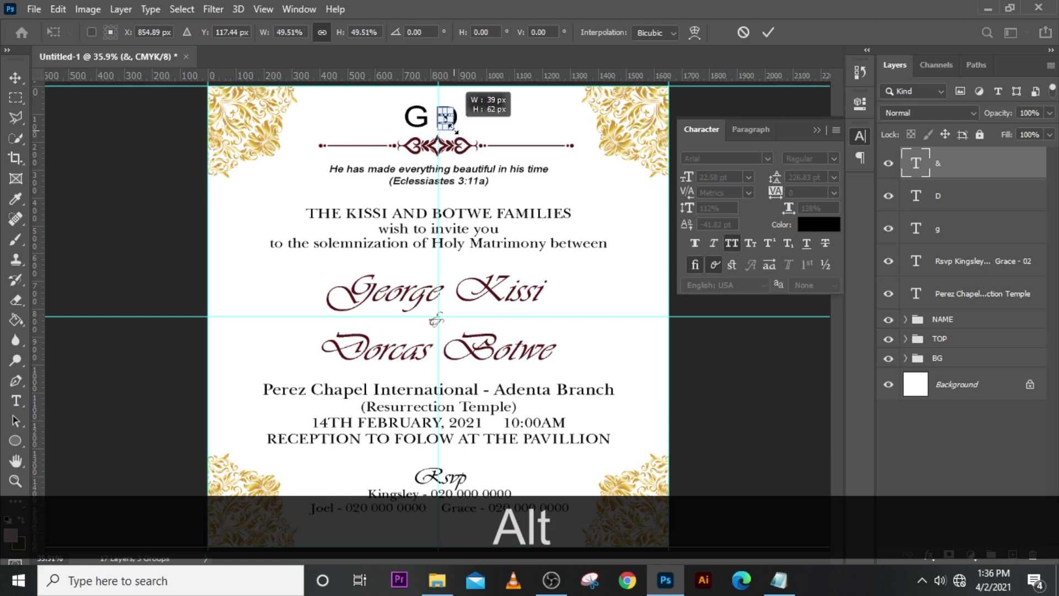
key("Return")
key("shift+Left")
key("shift+Left")
key("shift+Left")
key("shift+Left")
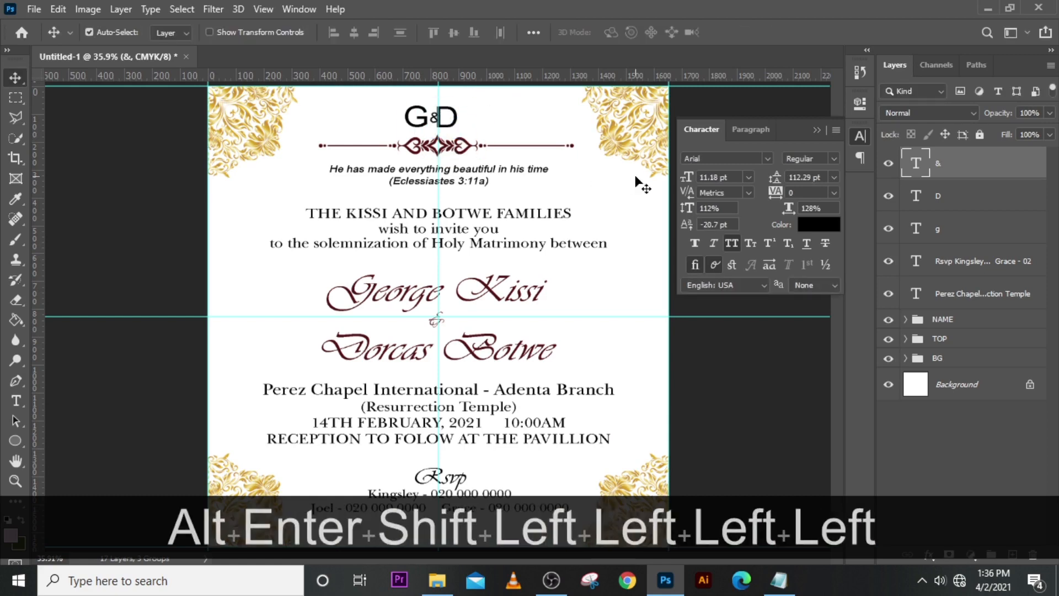
key("shift+Left")
key("Right")
Step: Scale the ampersand down a little further around its centre, to a font size of about 8.64 pt
key("ctrl+equal")
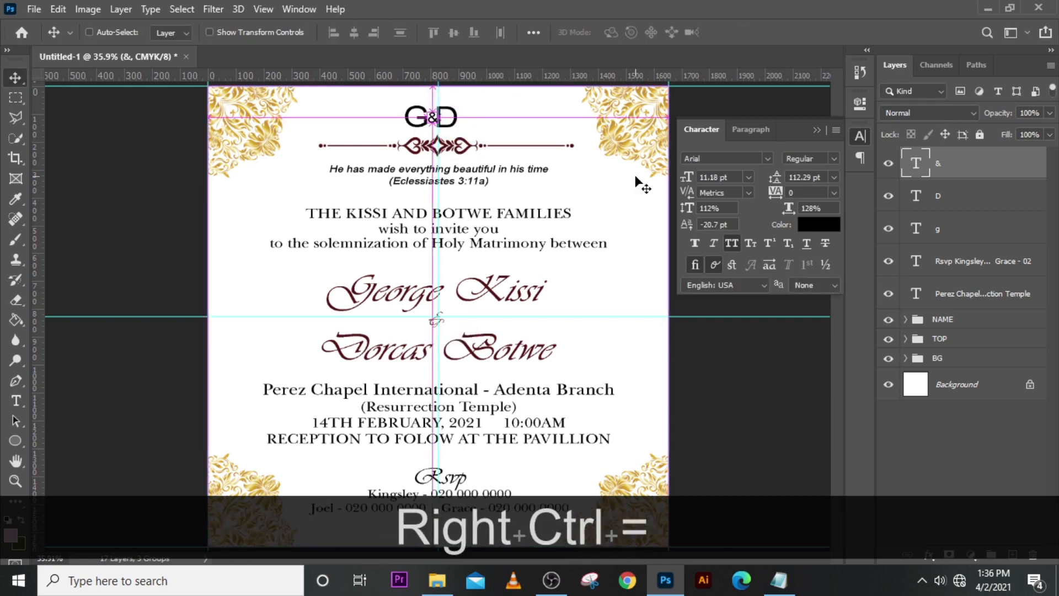
scroll(387, 386, "up", 5)
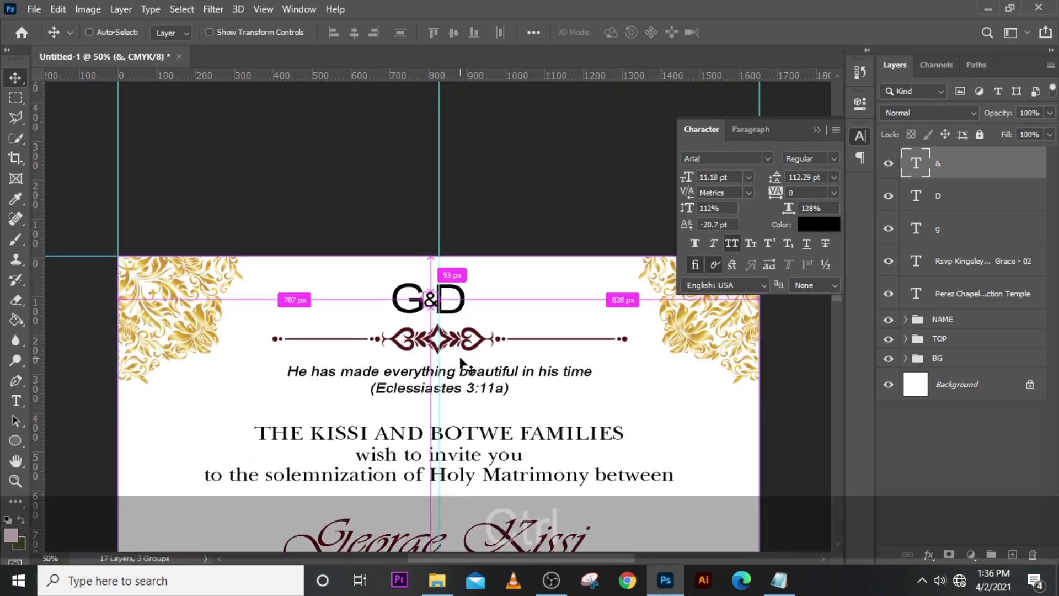
key("ctrl+t")
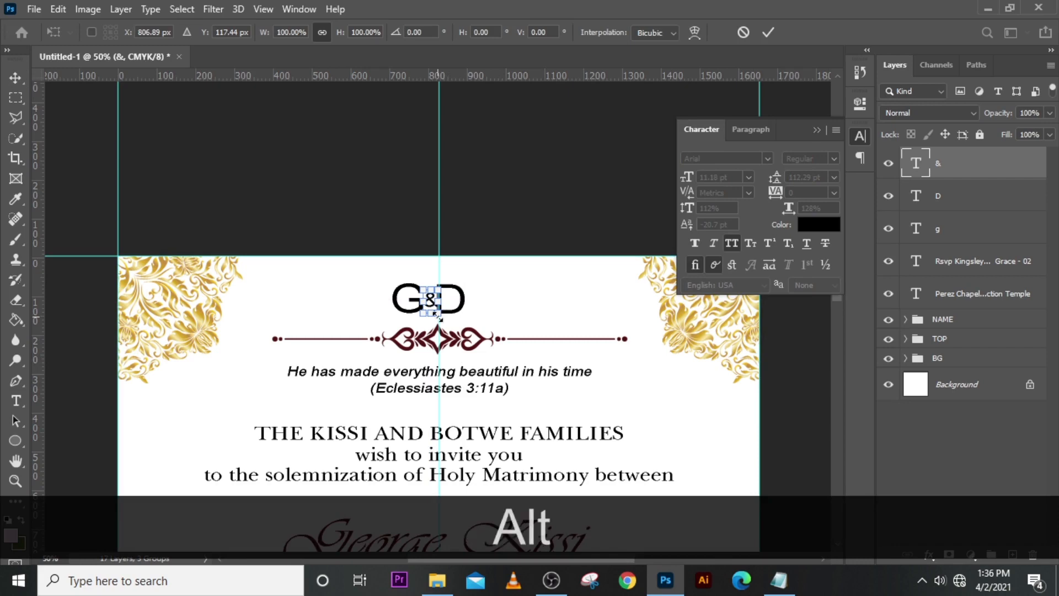
left_click_drag(440, 319, 436, 315)
key("alt+Return")
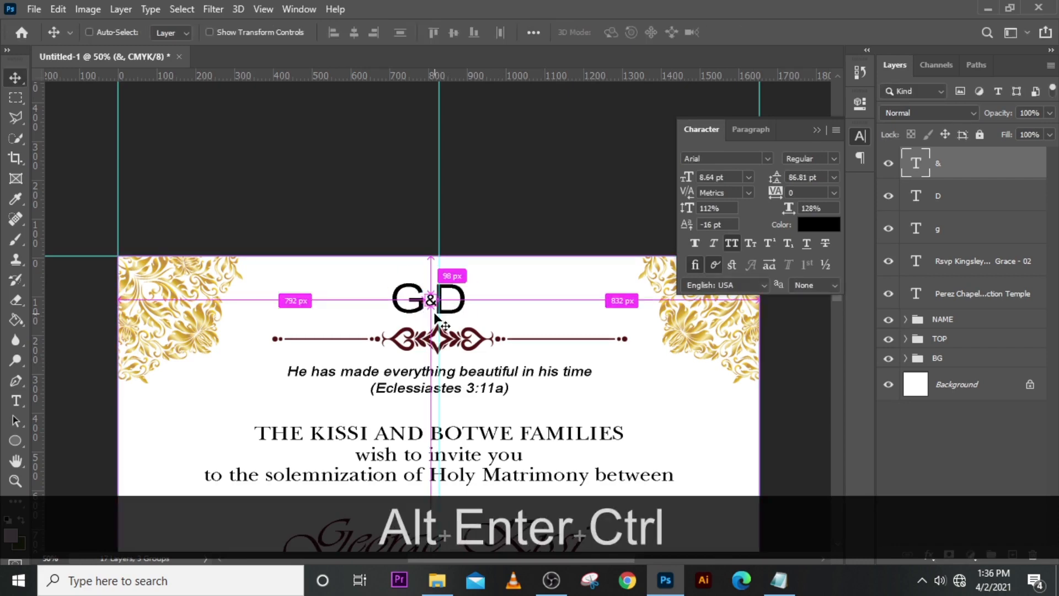
Step: Hide the guides and nudge the ampersand slightly left and a few pixels up between the two initials
key("ctrl+h")
key("ctrl+equal")
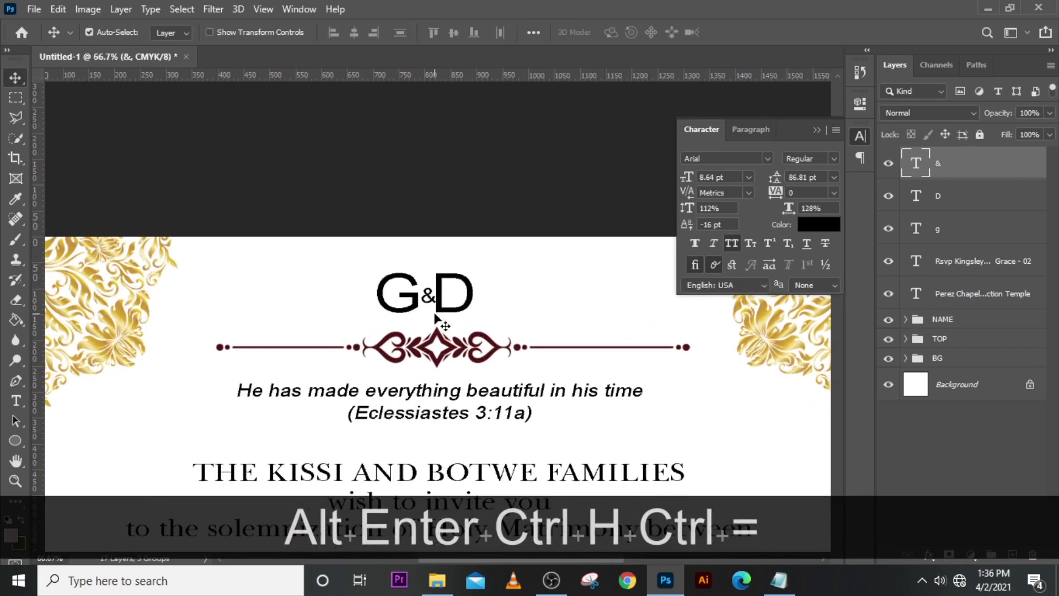
key("Left")
key("Left")
key("Up")
key("Up")
key("Up")
key("Right")
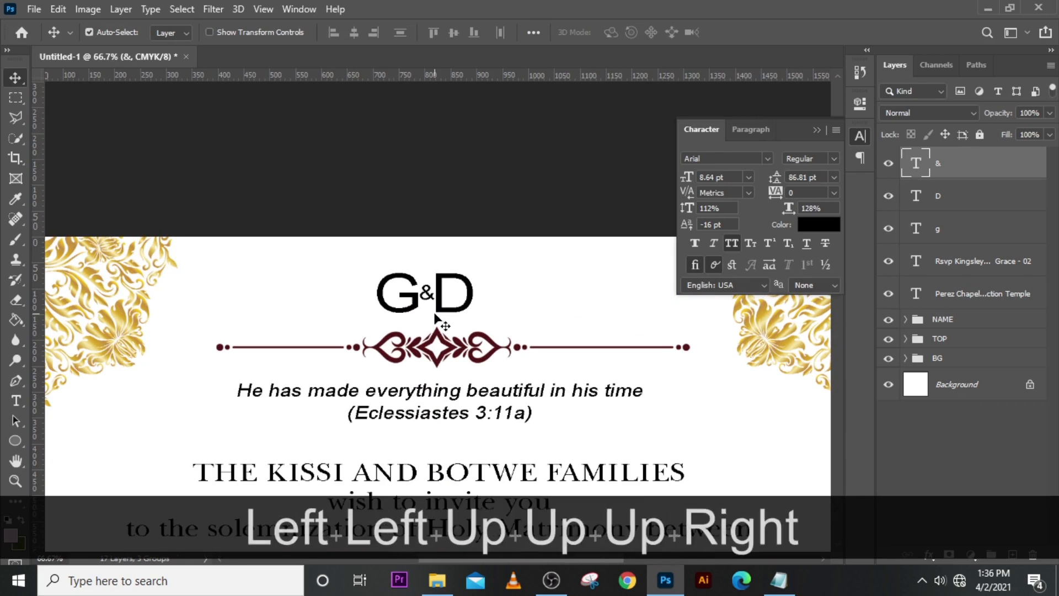
Step: Group the G, D and & text layers and name the group LOGO
key("ctrl")
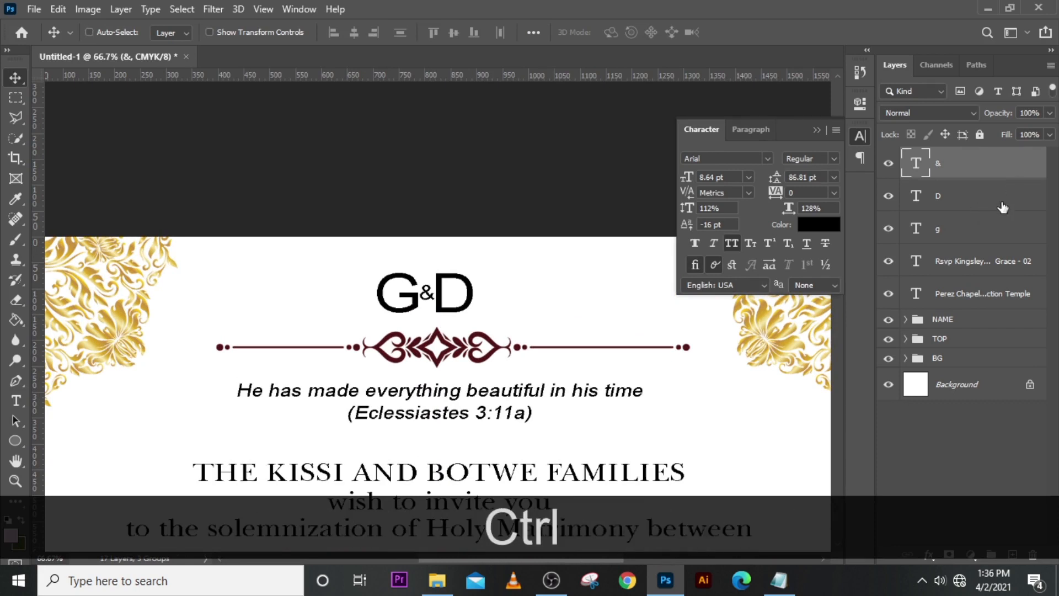
left_click(967, 231, "ctrl")
left_click(967, 200, "ctrl")
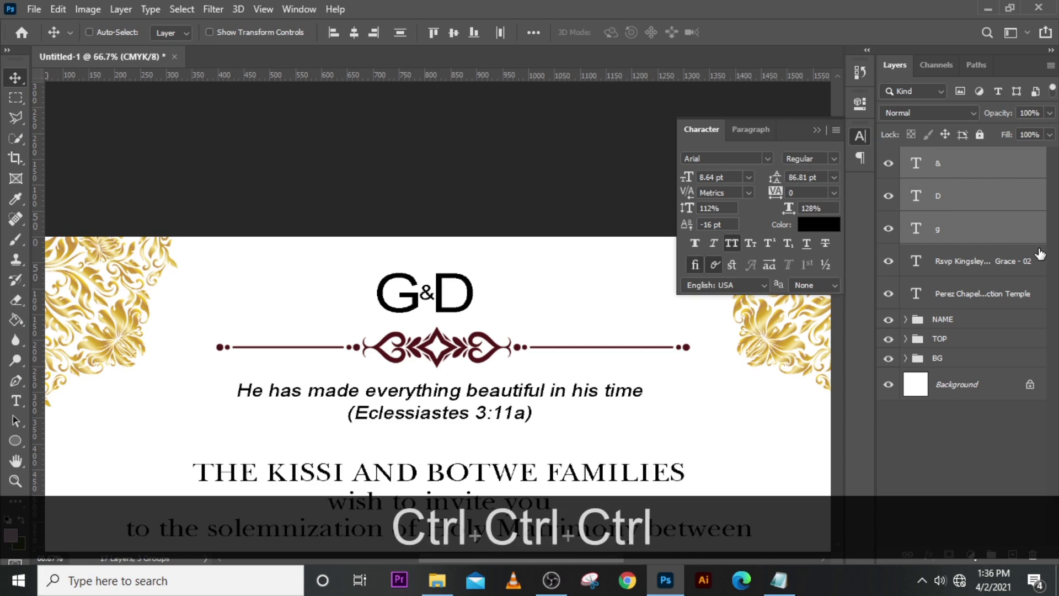
key("ctrl+g")
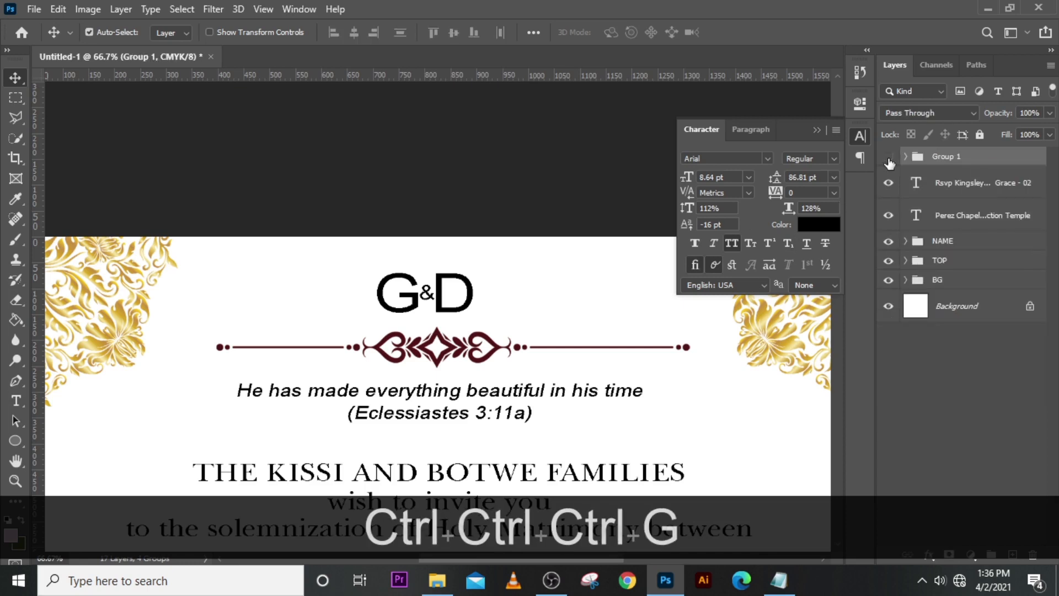
left_click(888, 157)
left_click(889, 158)
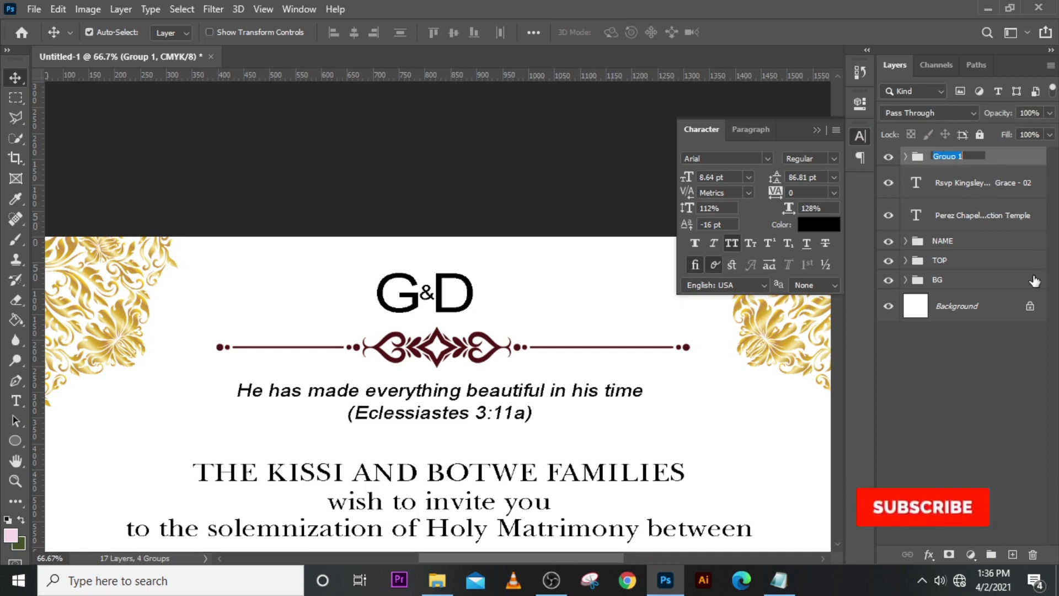
type("LOGO")
key("Return")
Step: Group the RSVP and venue text layers and name the group DOWN
left_click(982, 183)
left_click(982, 216, "shift")
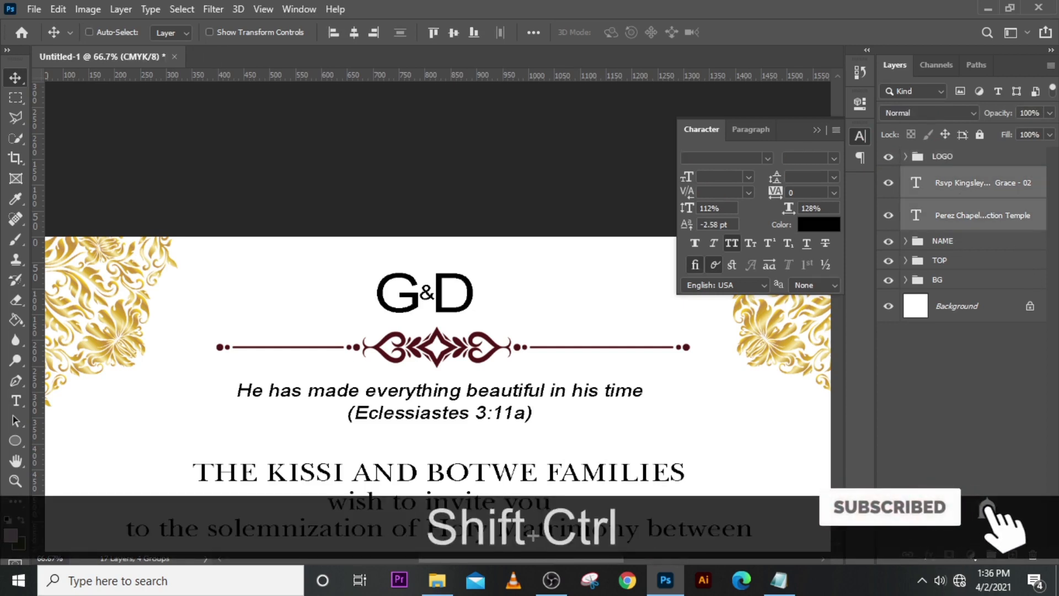
key("ctrl+shift+g")
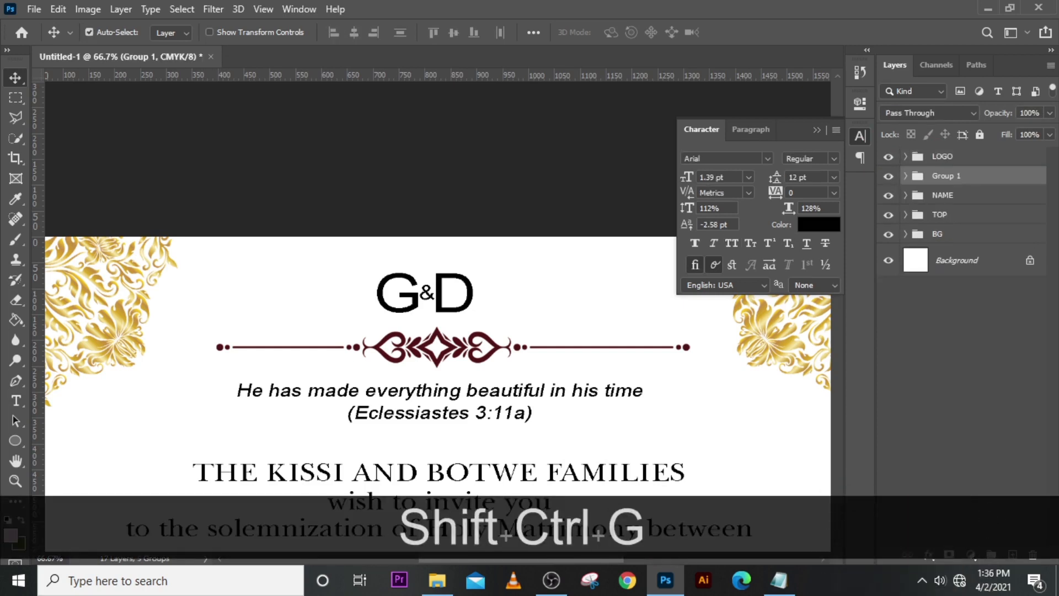
double_click(946, 177)
key("Caps_Lock")
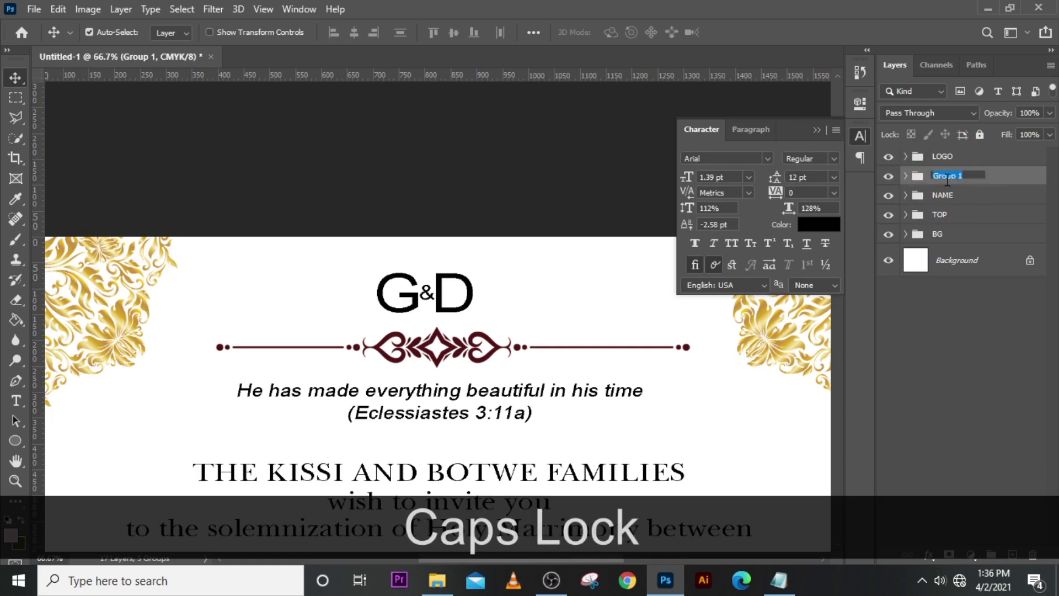
type("dow")
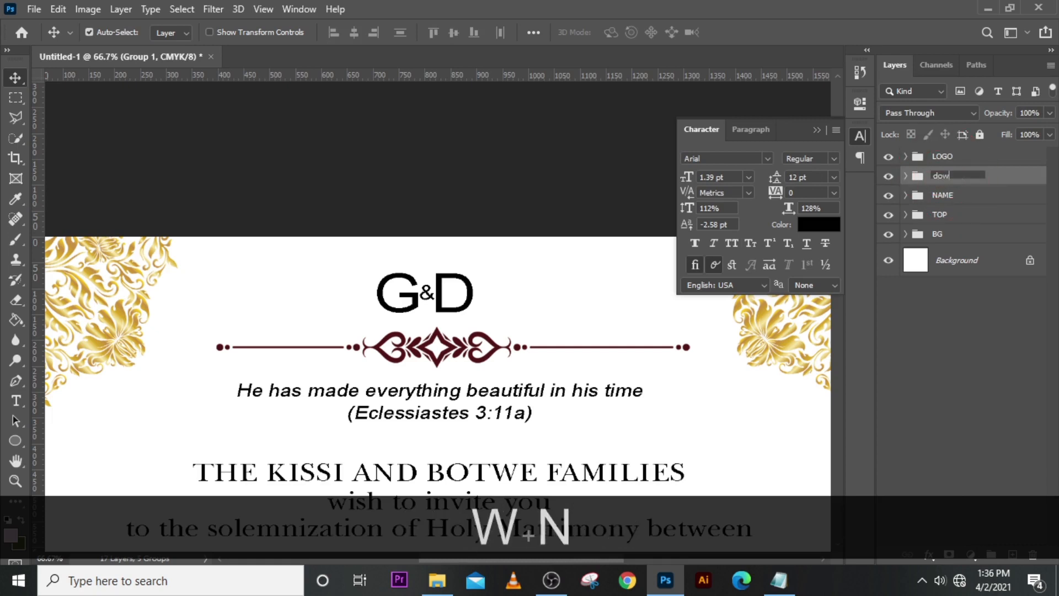
type("n")
key("BackSpace")
key("BackSpace")
key("BackSpace")
key("BackSpace")
key("Caps_Lock")
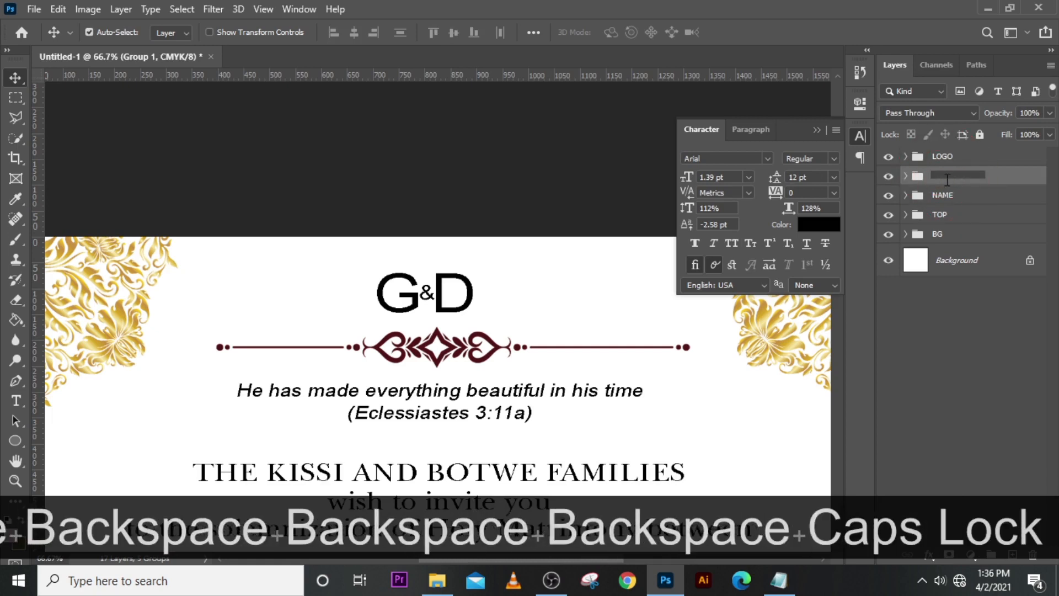
type("DOWN")
key("Return")
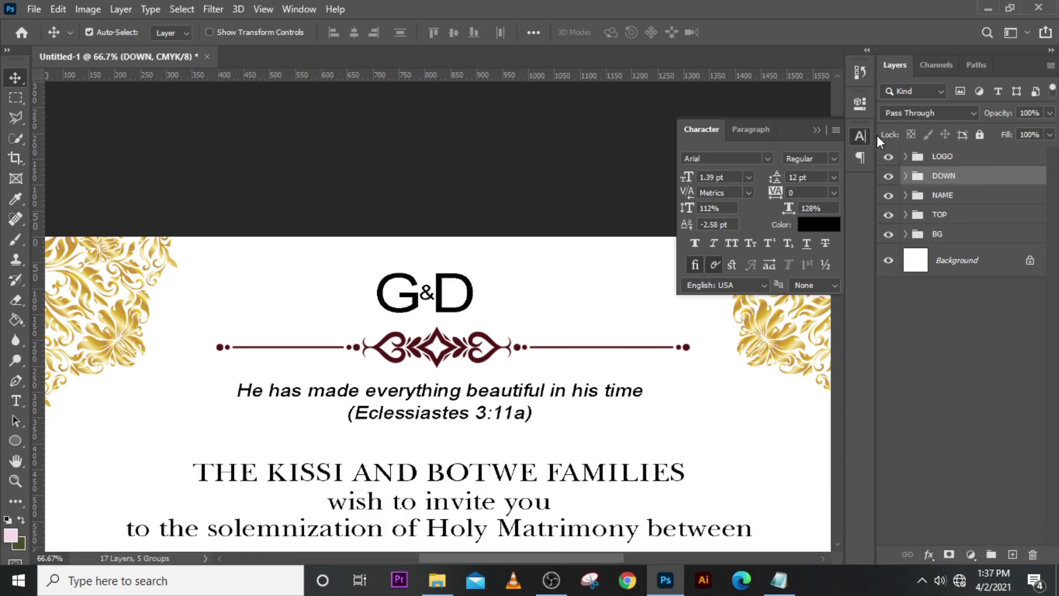
left_click(906, 176)
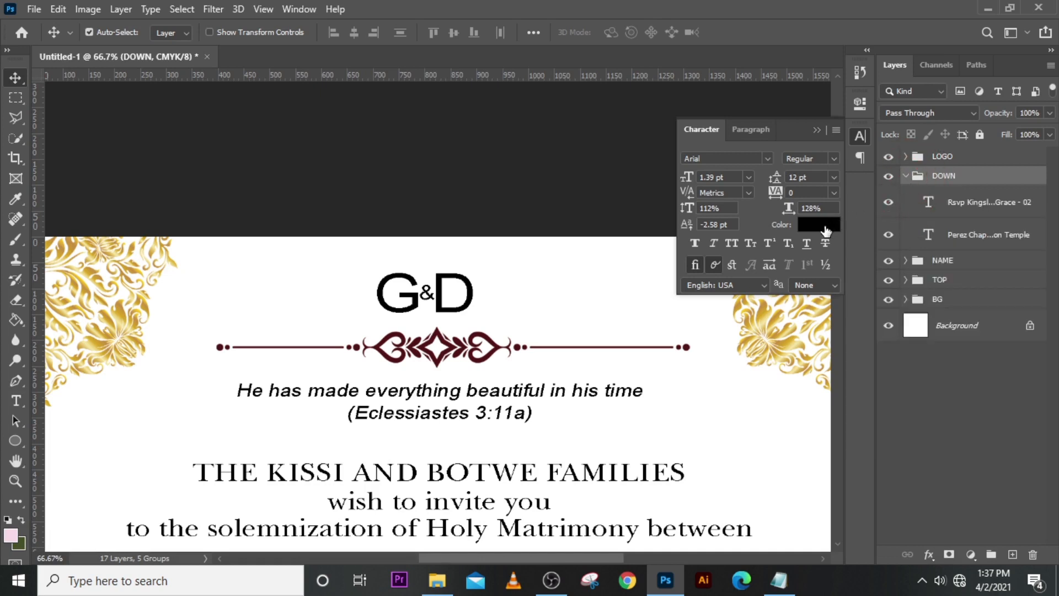
left_click(982, 203)
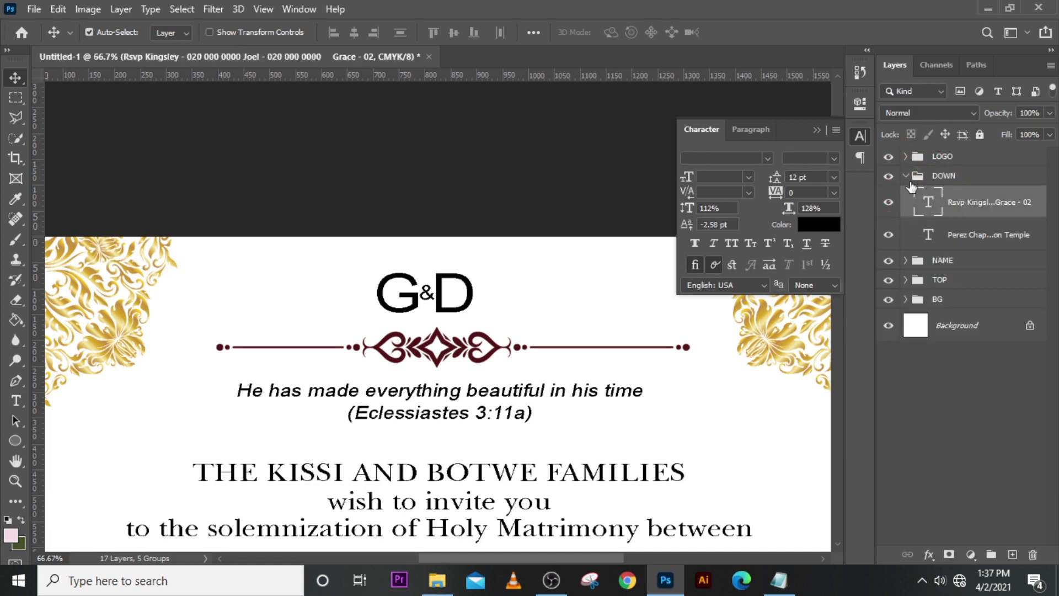
left_click(911, 181)
left_click(906, 175)
Step: Recolour all three letters in the LOGO group with the dark maroon sampled from the ornamental divider
left_click(906, 156)
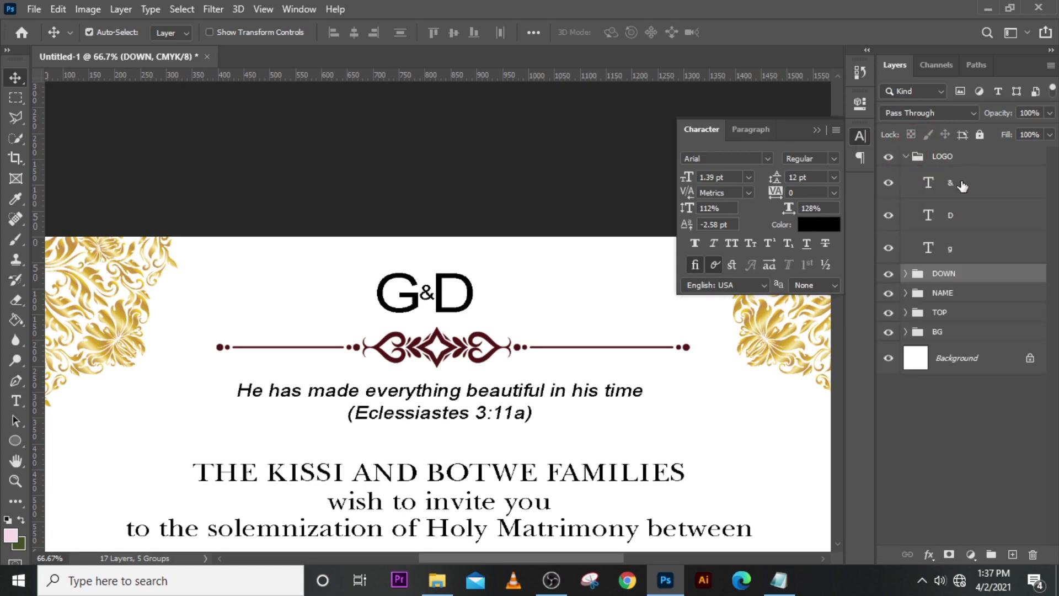
left_click(963, 186)
left_click(969, 216, "ctrl")
left_click(971, 248, "ctrl")
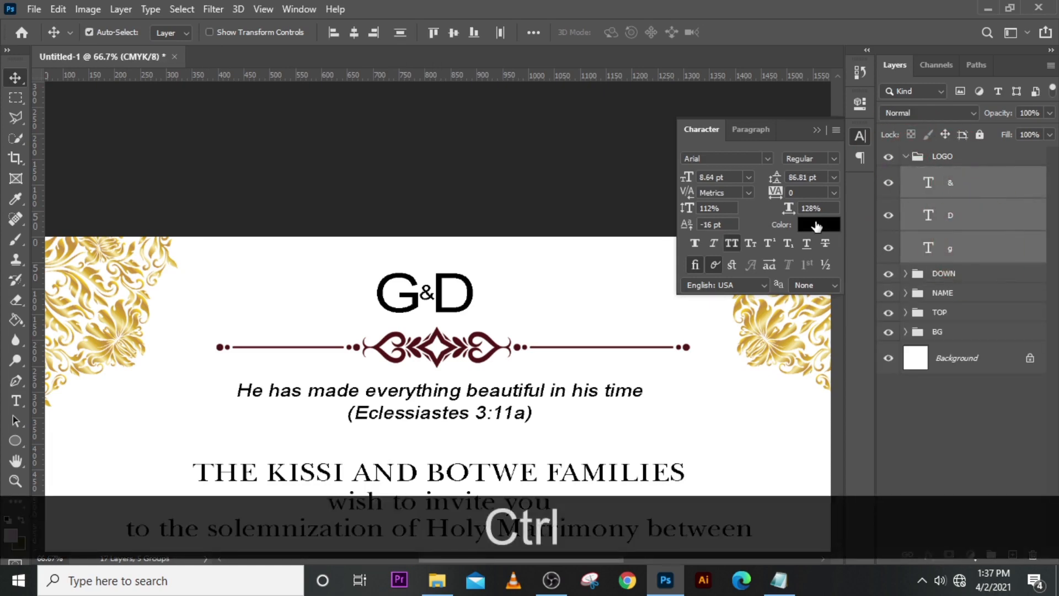
left_click(817, 225)
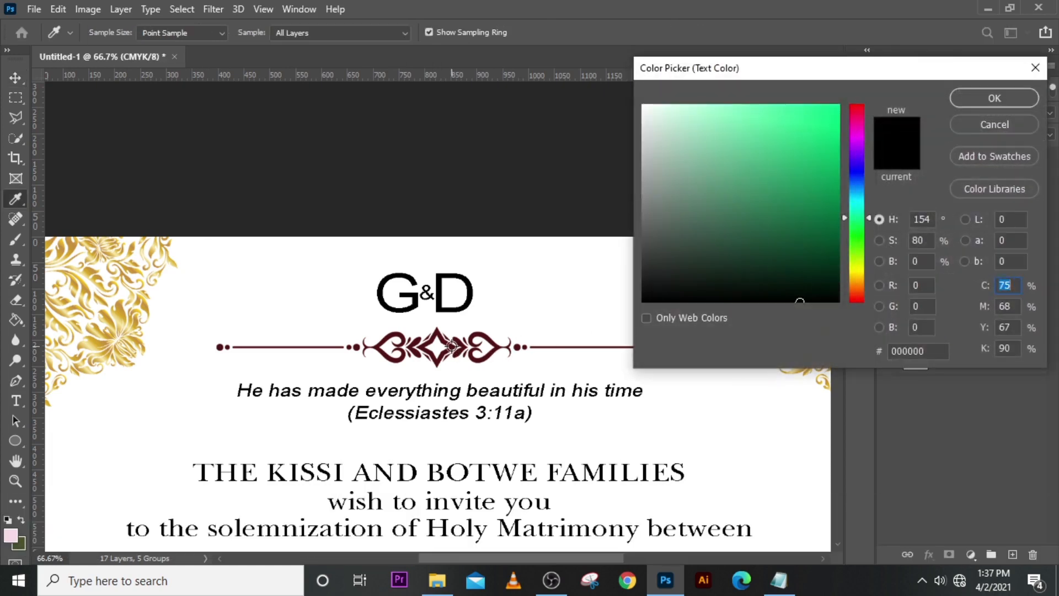
left_click(451, 347)
left_click(979, 102)
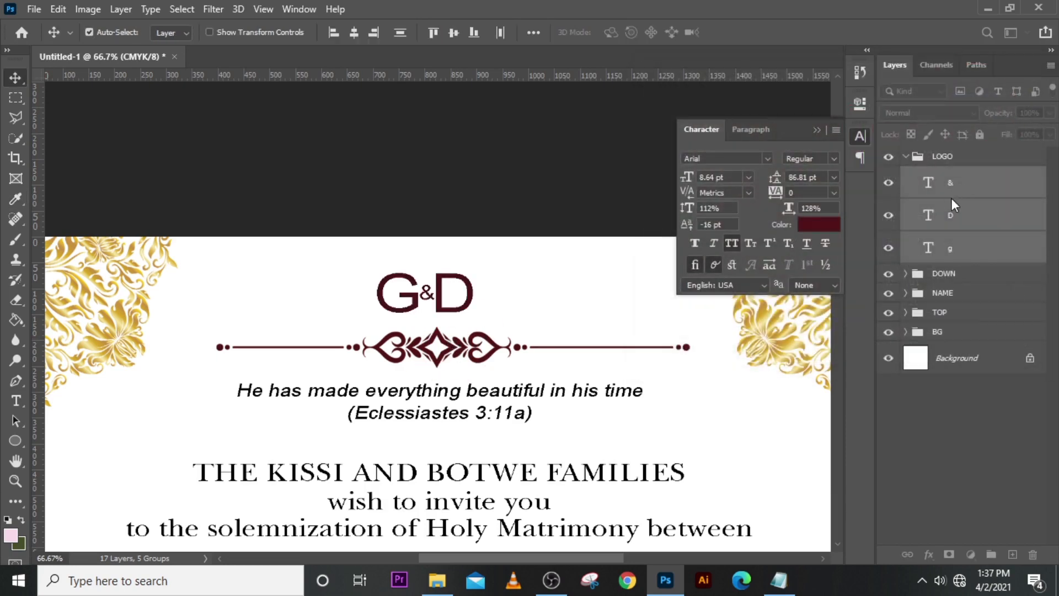
left_click(814, 132)
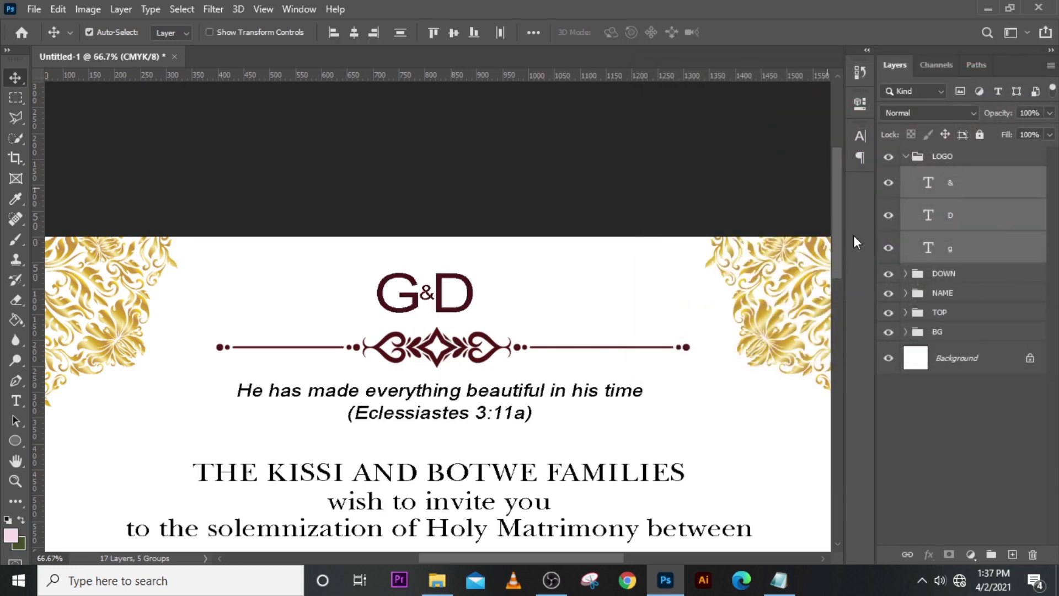
Step: Skew the three monogram letters horizontally to about -9.77° so they slant to the right
key("ctrl+t")
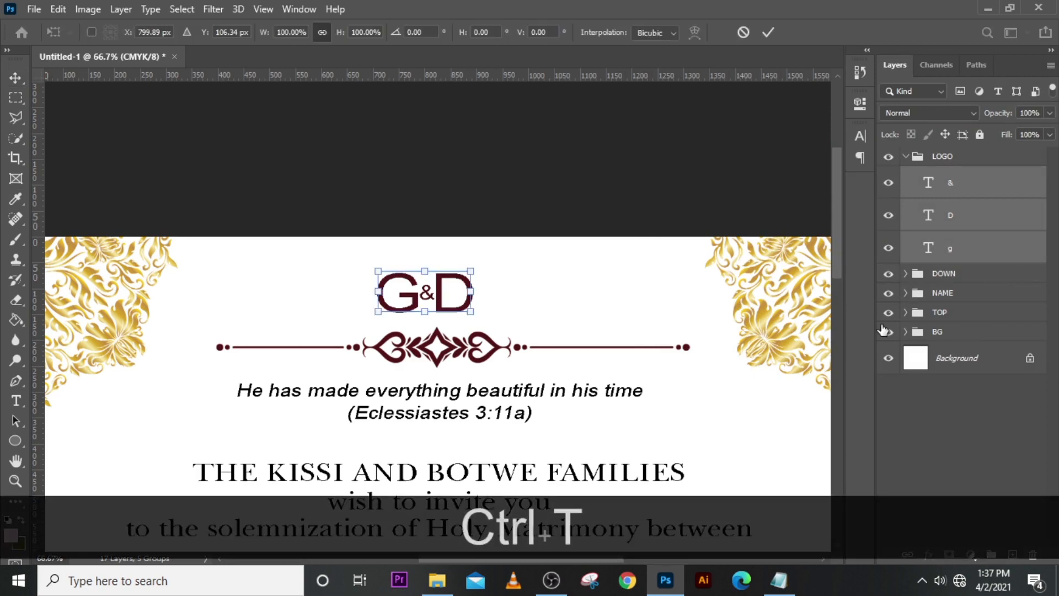
right_click(447, 290)
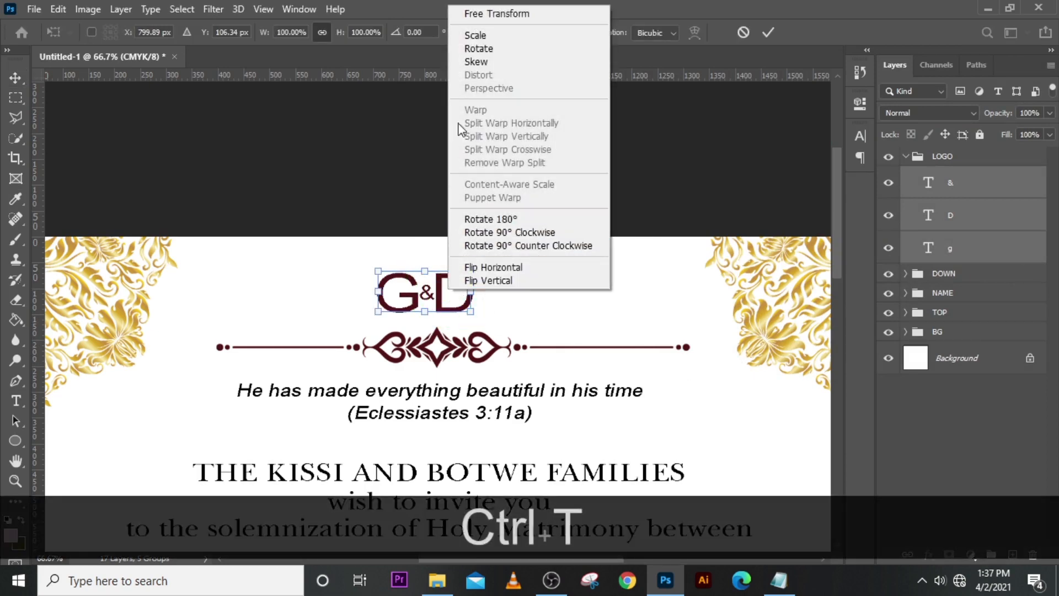
left_click(484, 65)
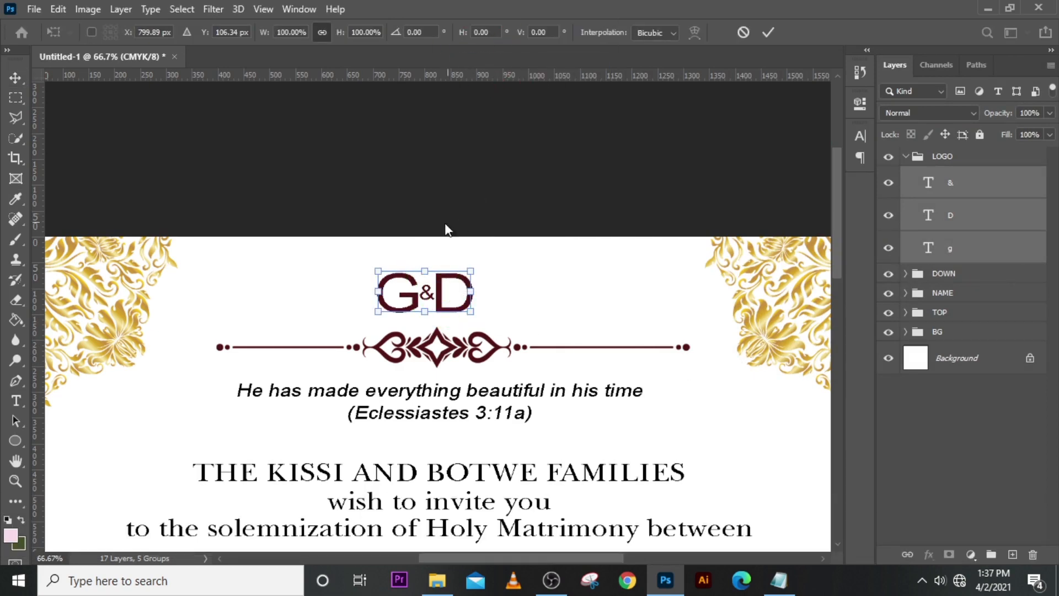
left_click_drag(424, 276, 432, 273)
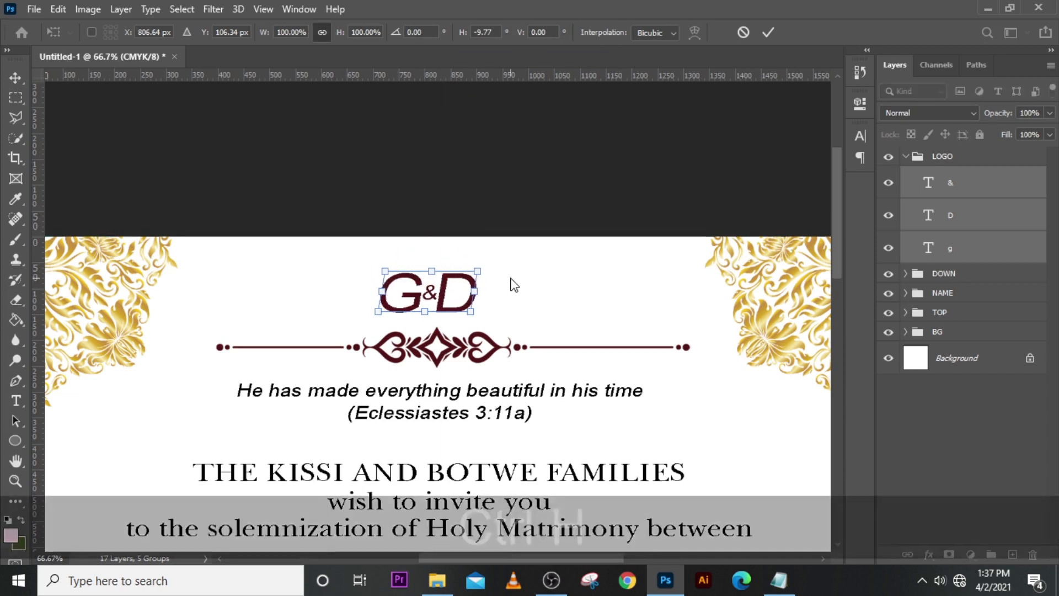
Step: Show the guides, shift the slanted monogram about 16 px right onto the vertical centre guide and apply the transform
key("ctrl+h")
key("shift+Right")
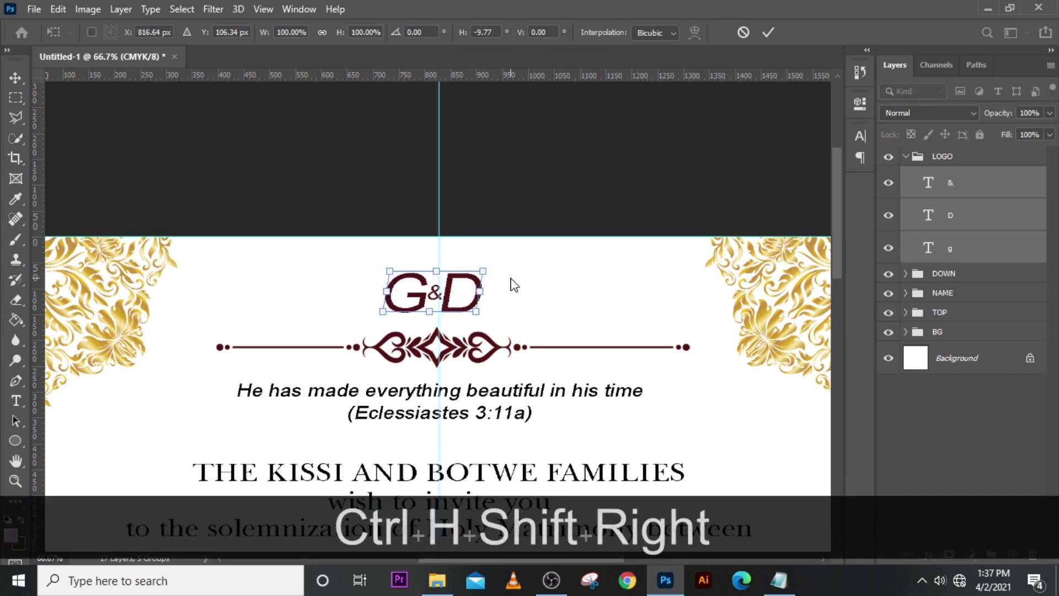
key("Right")
key("Right")
key("shift+Right")
key("Left")
key("Left")
key("Left")
key("Left")
key("Left")
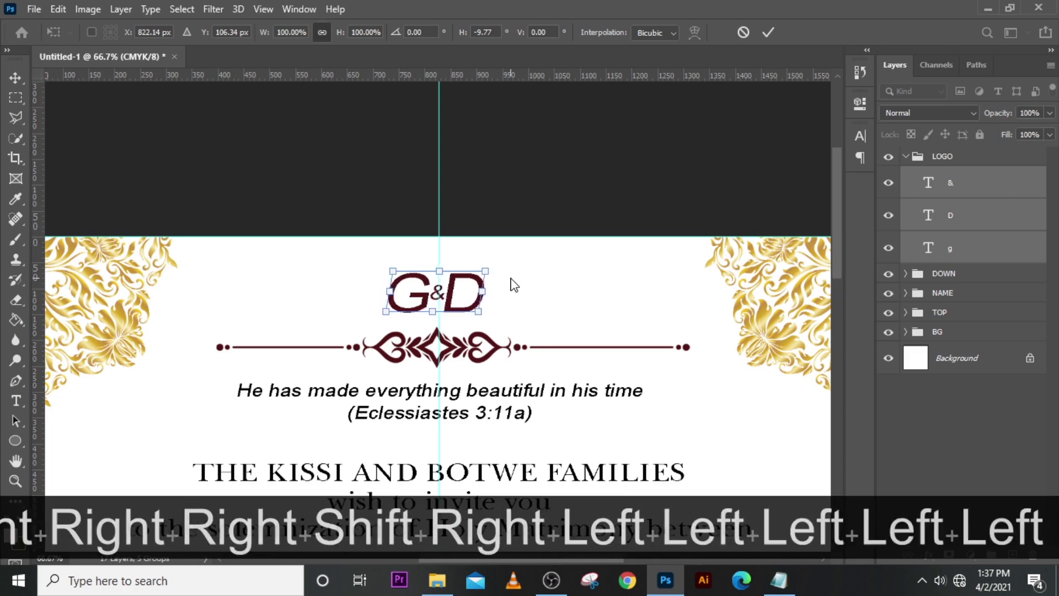
key("Return")
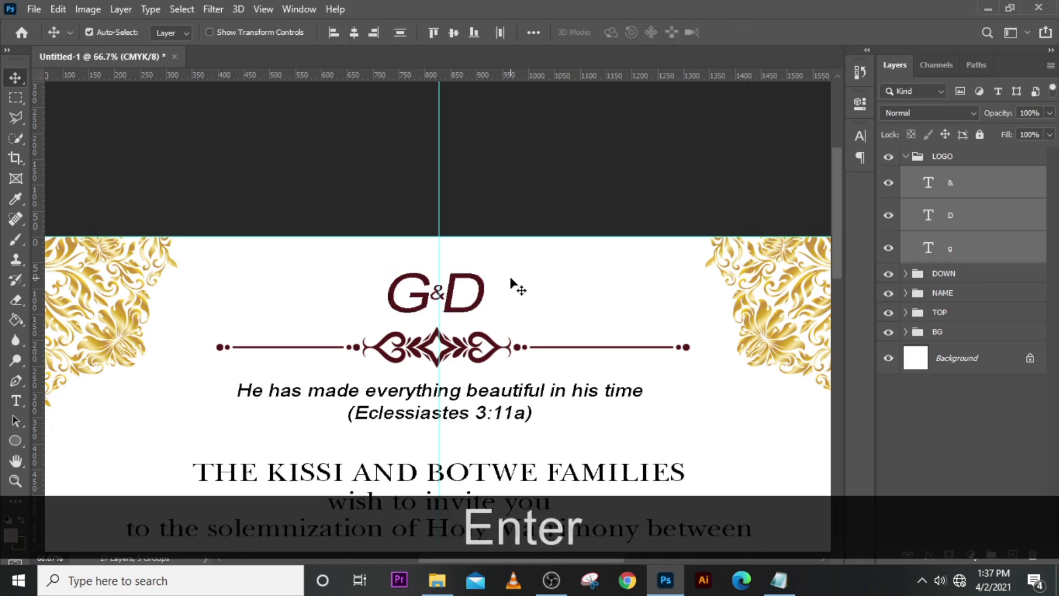
key("ctrl+0")
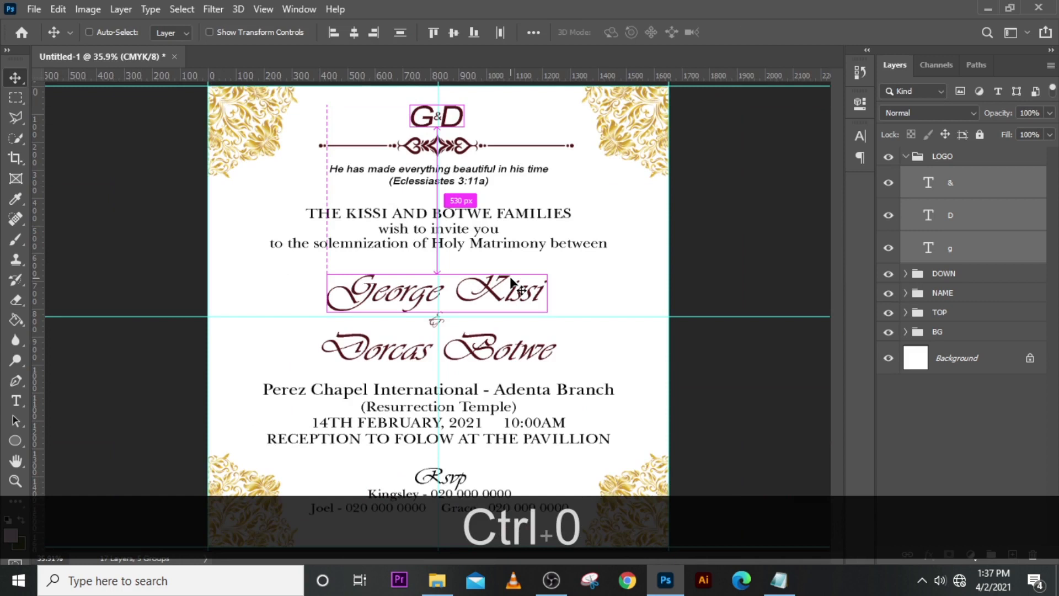